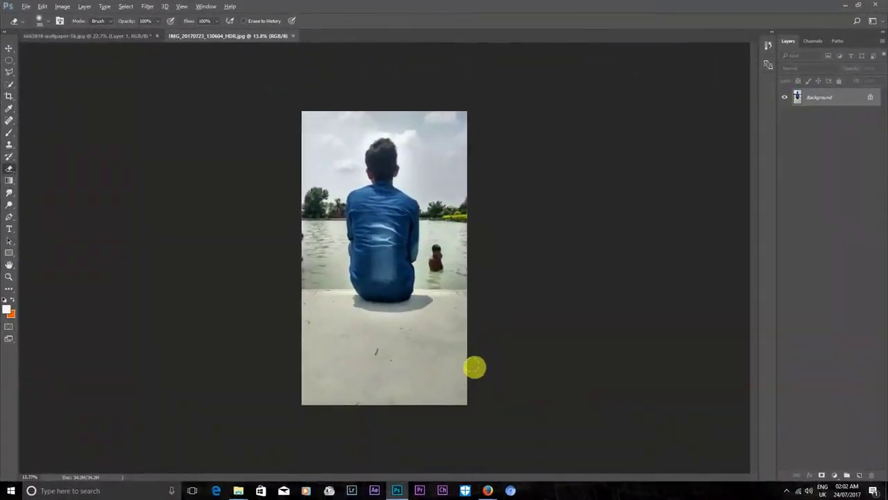
Duplicate the seated-man photo's Background onto a new Layer 1
key("ctrl+j")
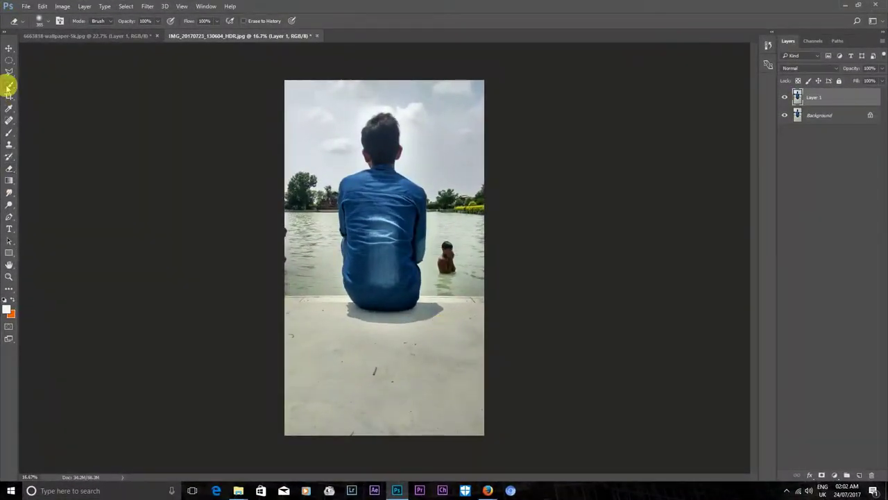
Quick-select the ledge ground and shadow beneath the seated man
left_click(9, 84)
scroll(399, 197, "up", 2)
scroll(373, 302, "up", 3)
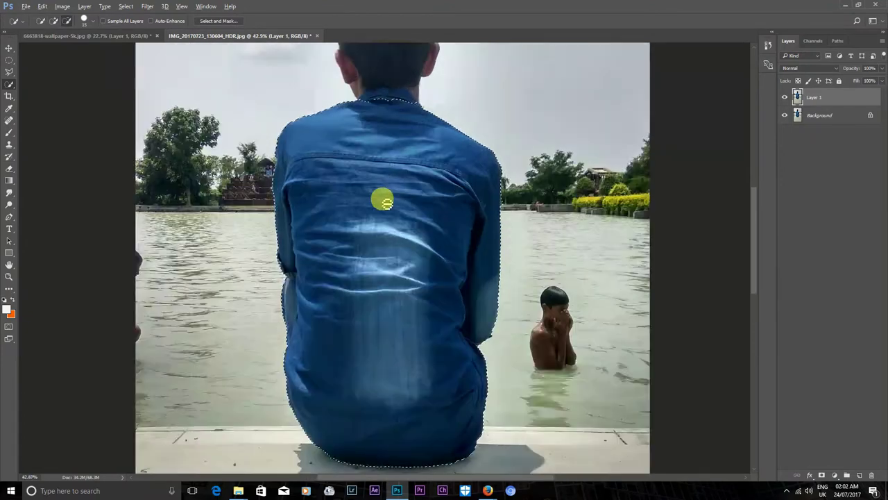
scroll(379, 181, "up", 5)
scroll(371, 240, "up", 1)
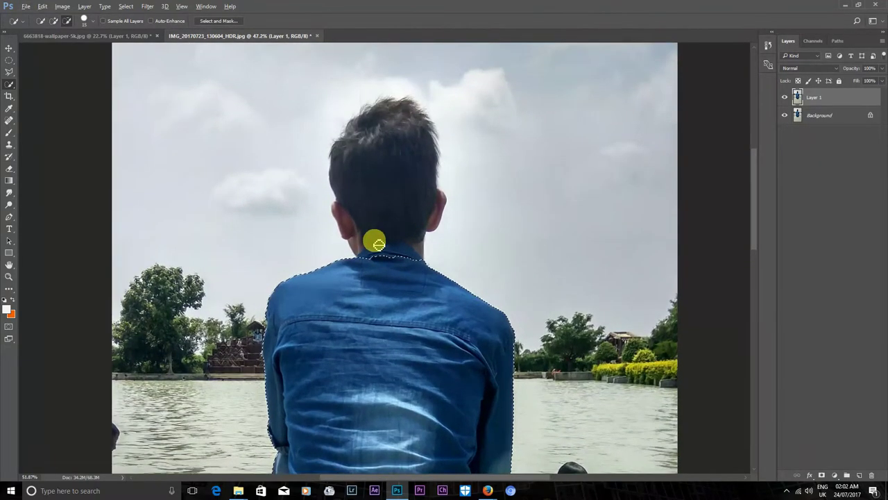
scroll(379, 242, "up", 1)
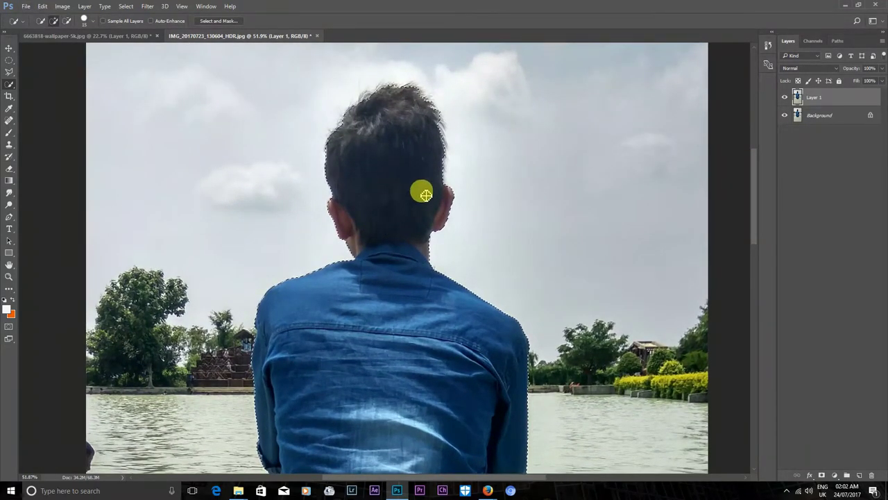
scroll(423, 195, "down", 2)
scroll(412, 233, "down", 2)
scroll(410, 238, "down", 2)
scroll(367, 252, "down", 2)
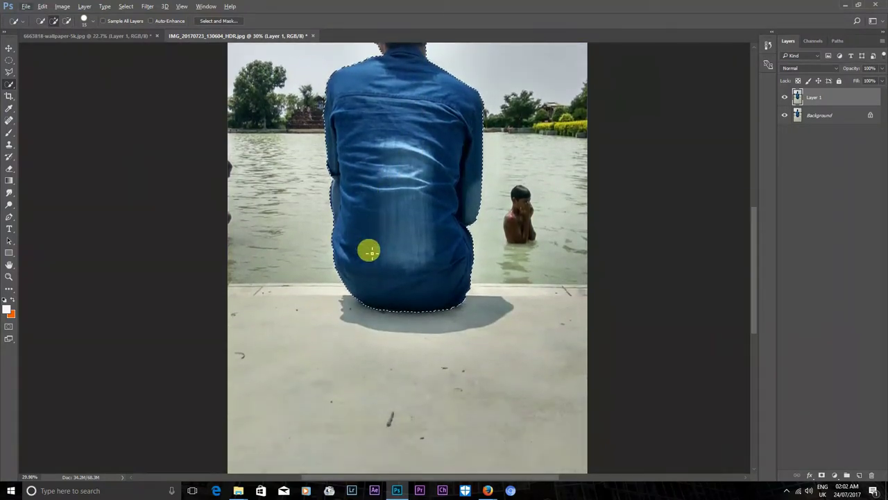
scroll(371, 251, "down", 2)
left_click_drag(215, 337, 353, 332)
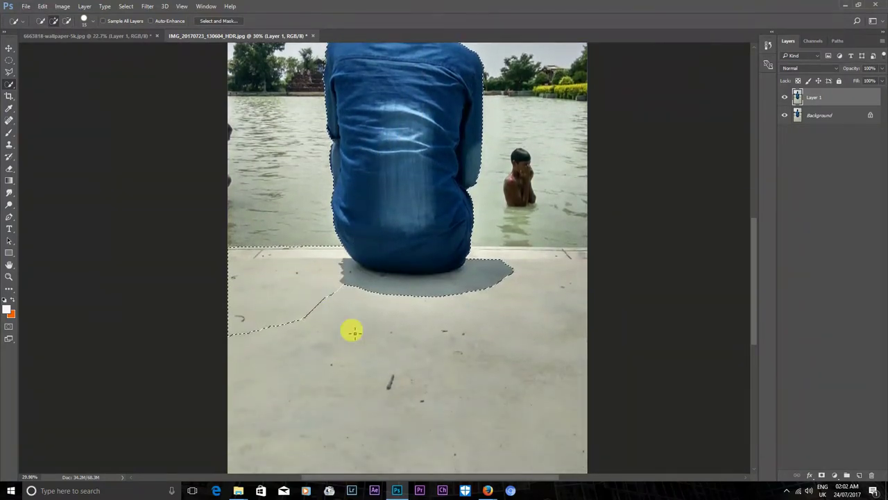
scroll(352, 332, "down", 2)
left_click_drag(270, 329, 267, 416)
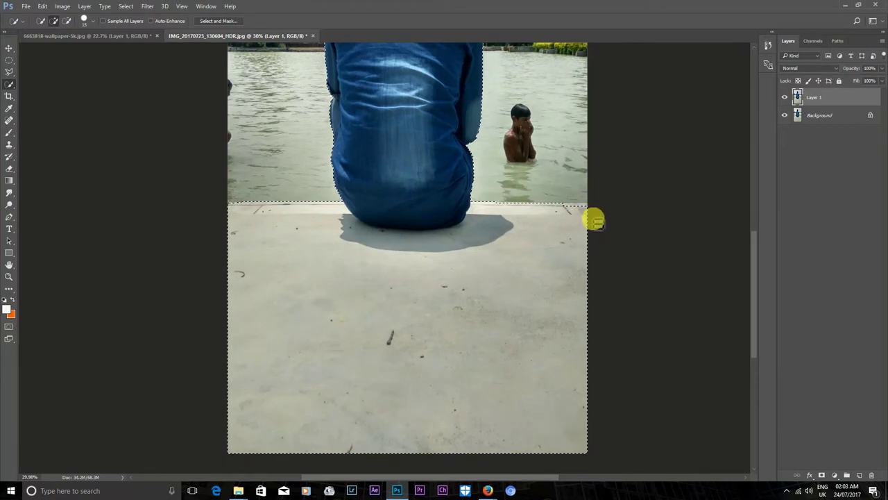
Add the man's head to the selection
scroll(593, 219, "up", 2)
scroll(590, 208, "up", 3)
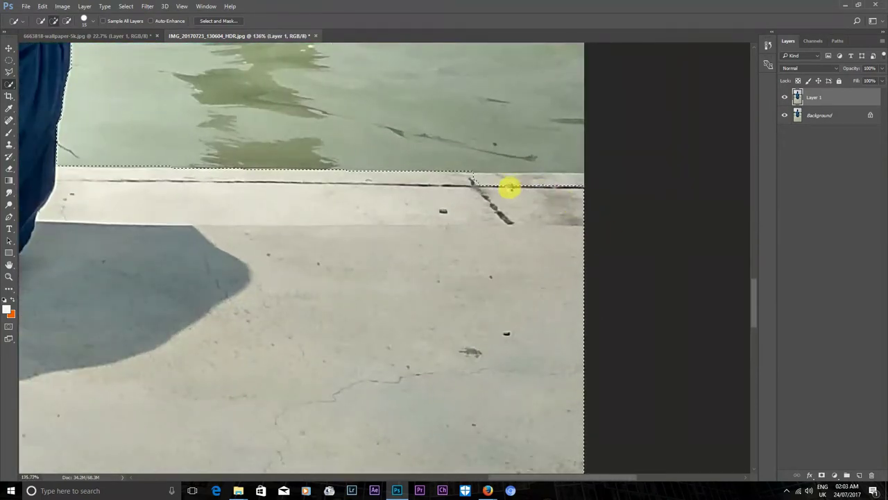
scroll(113, 206, "down", 2)
scroll(111, 209, "down", 2)
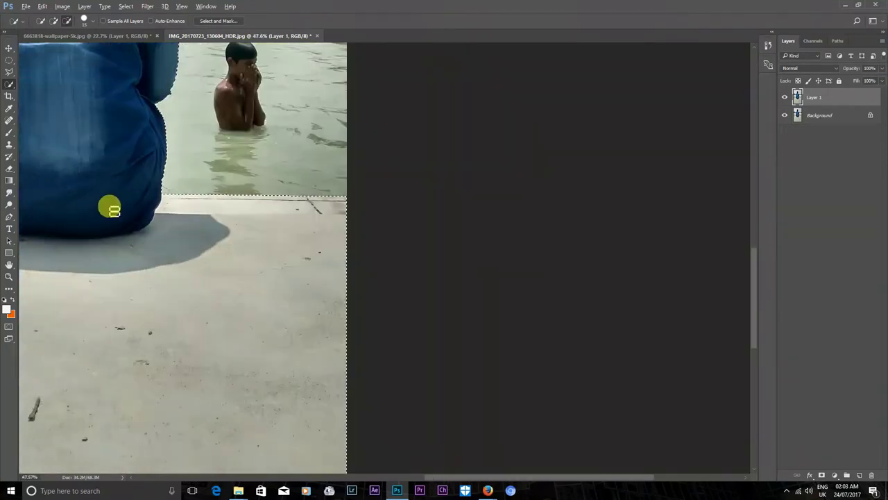
scroll(111, 208, "left", 3)
scroll(111, 208, "up", 1)
scroll(111, 208, "left", 2)
scroll(111, 208, "up", 2)
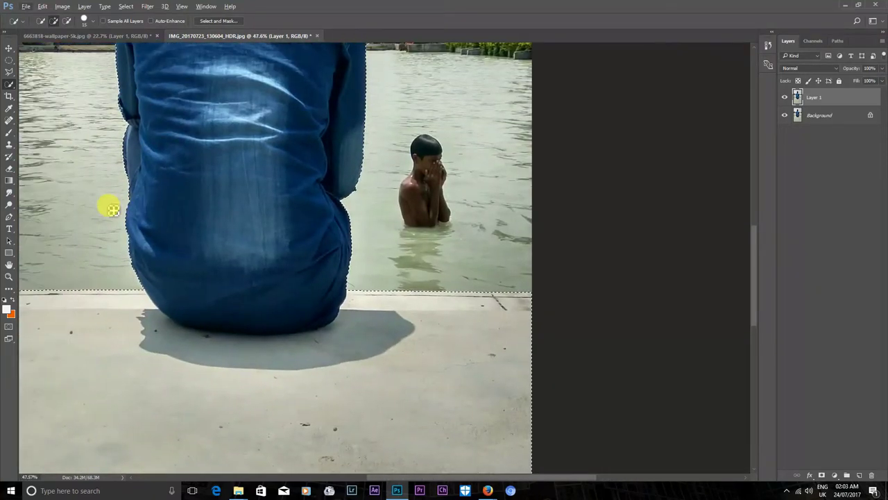
scroll(112, 210, "up", 3)
scroll(112, 210, "up", 1)
scroll(99, 143, "up", 2)
scroll(119, 188, "up", 1)
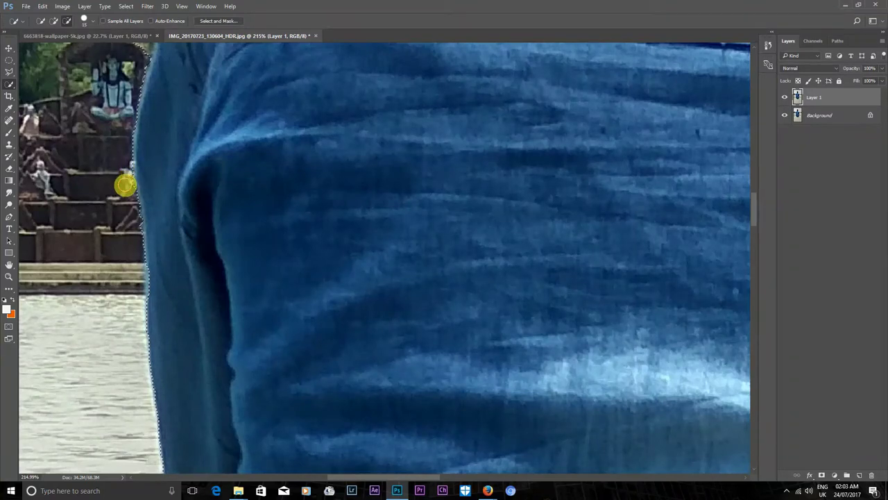
scroll(132, 227, "down", 2)
scroll(133, 220, "down", 2)
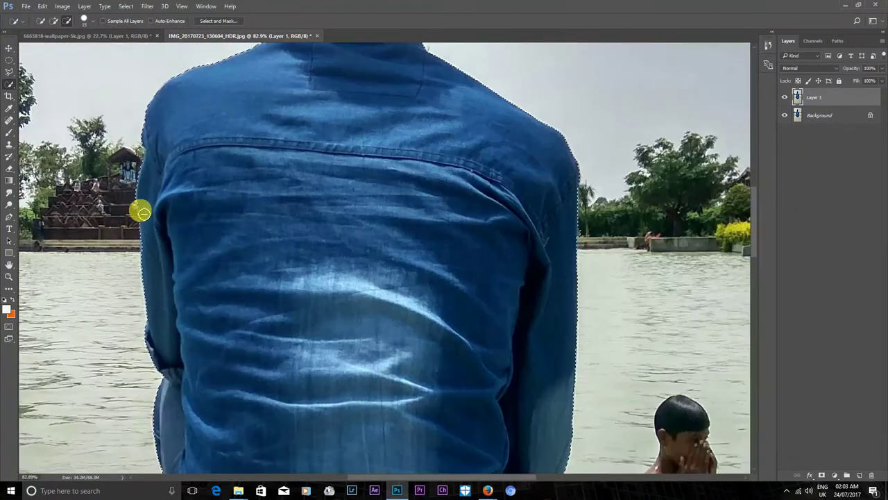
scroll(139, 194, "up", 3)
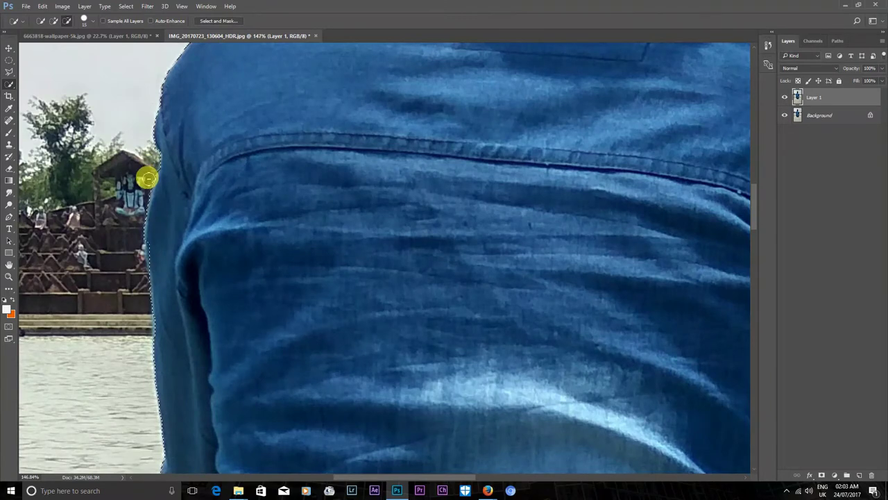
scroll(148, 179, "down", 2)
scroll(184, 153, "down", 2)
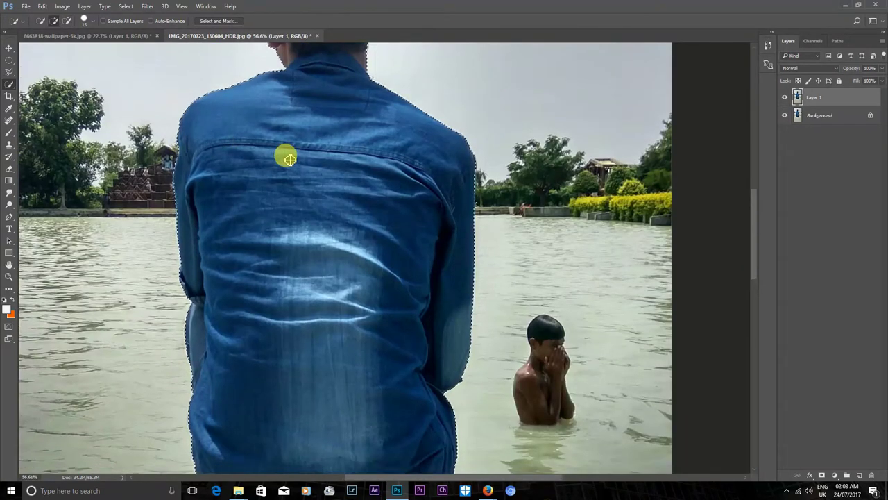
scroll(285, 154, "down", 2)
scroll(309, 138, "up", 3)
left_click_drag(311, 137, 315, 142)
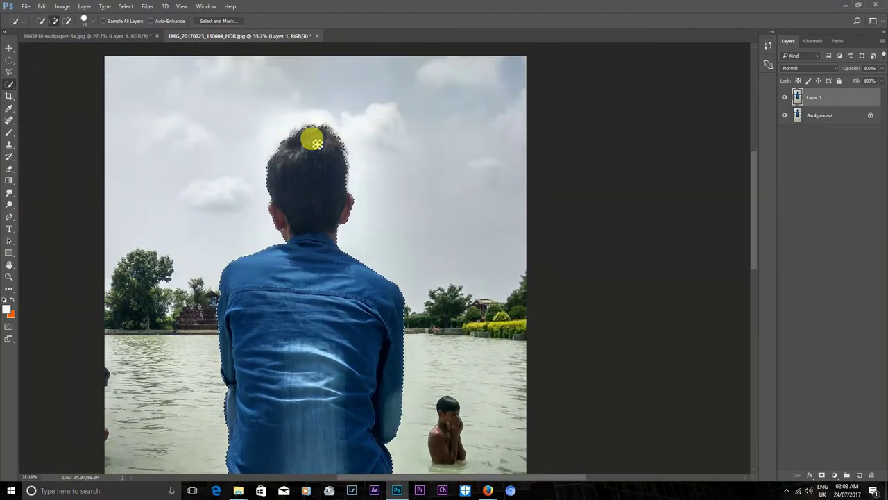
Trim the selection around the left ear and mask Layer 1 to it
scroll(313, 139, "up", 2)
scroll(308, 137, "down", 2)
scroll(312, 218, "up", 3)
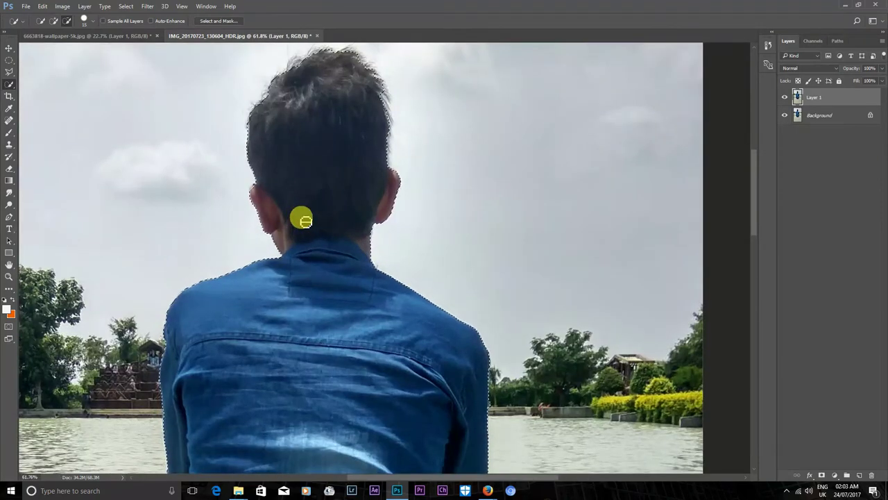
scroll(252, 188, "up", 1)
scroll(256, 189, "up", 2)
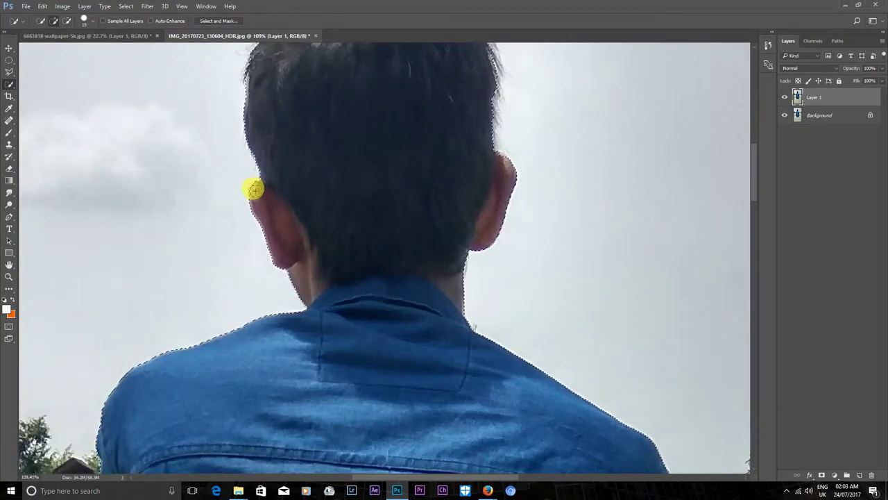
left_click_drag(256, 188, 265, 205)
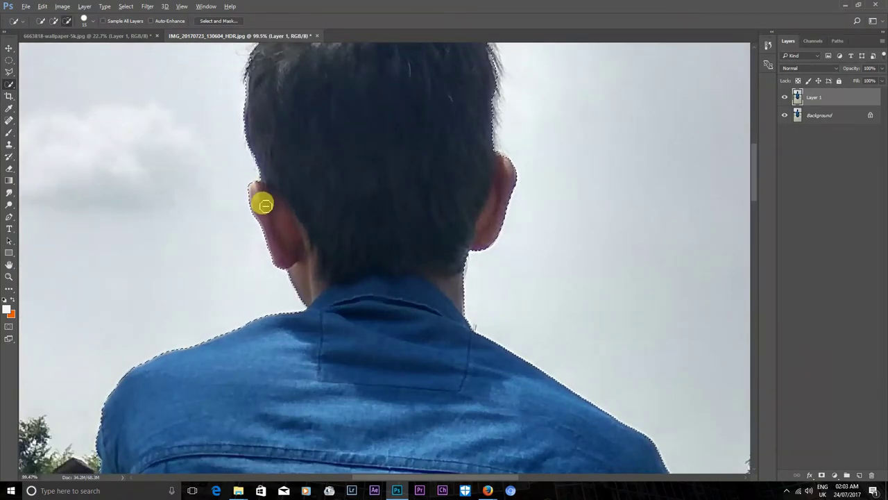
scroll(264, 200, "down", 3)
scroll(260, 199, "down", 2)
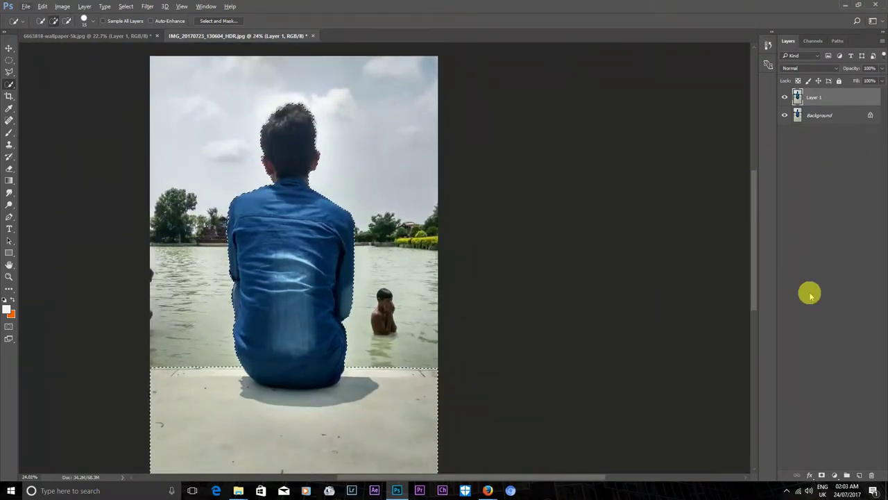
left_click(822, 475)
Hide the original Background layer
left_click(785, 116)
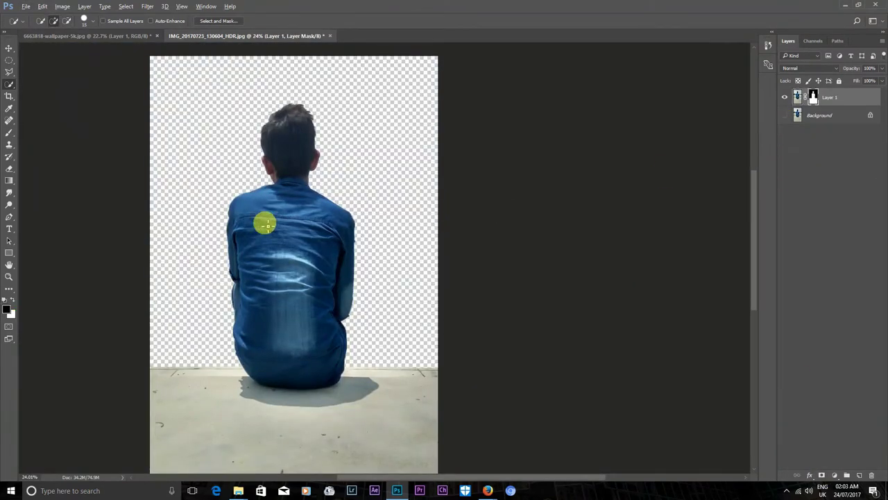
scroll(259, 220, "up", 2)
scroll(253, 225, "up", 1)
scroll(243, 230, "up", 1)
scroll(450, 209, "up", 3)
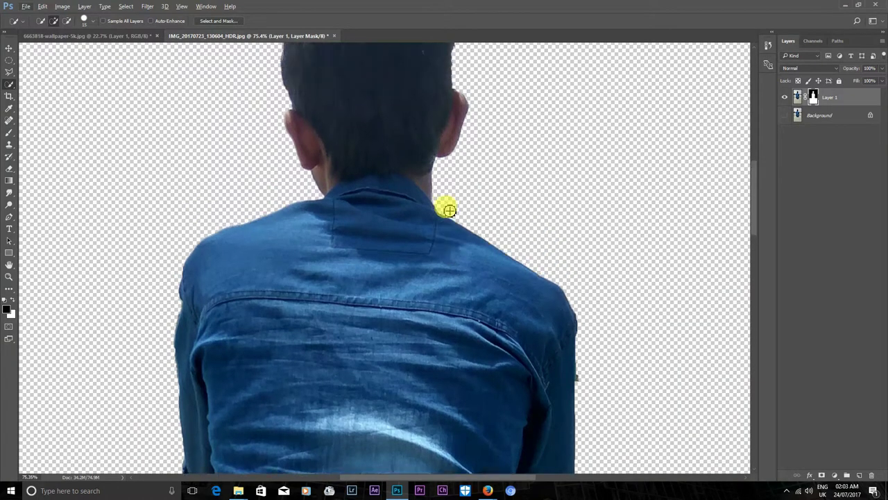
scroll(449, 210, "up", 2)
scroll(448, 209, "up", 1)
scroll(445, 209, "down", 4)
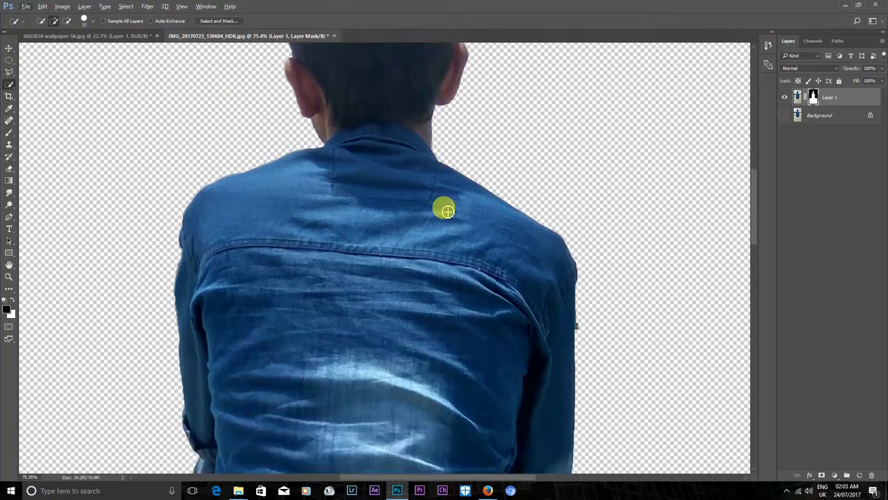
scroll(603, 263, "down", 2)
scroll(603, 264, "down", 1)
Set up a 44 px brush at 100% hardness for painting the mask
left_click(9, 131)
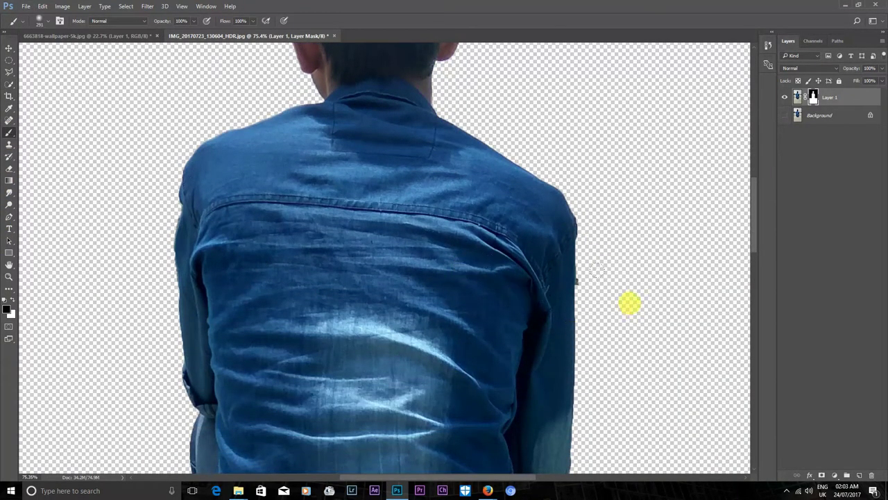
right_click(614, 281)
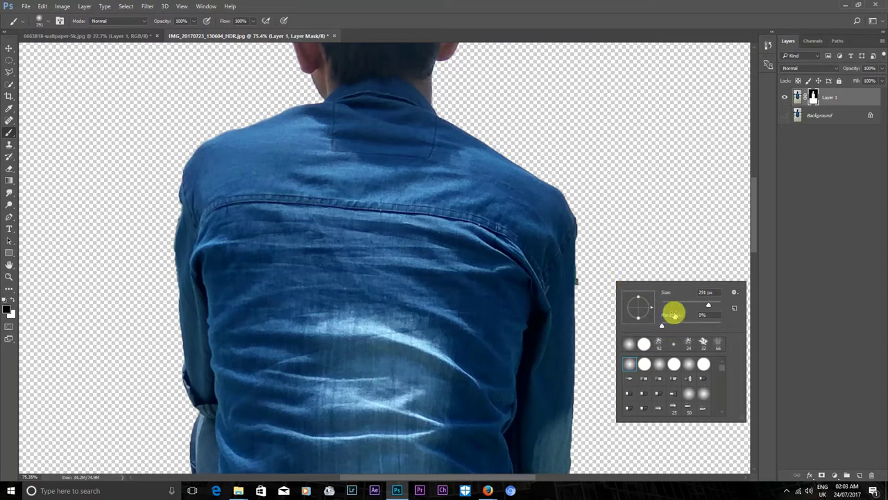
key("Return")
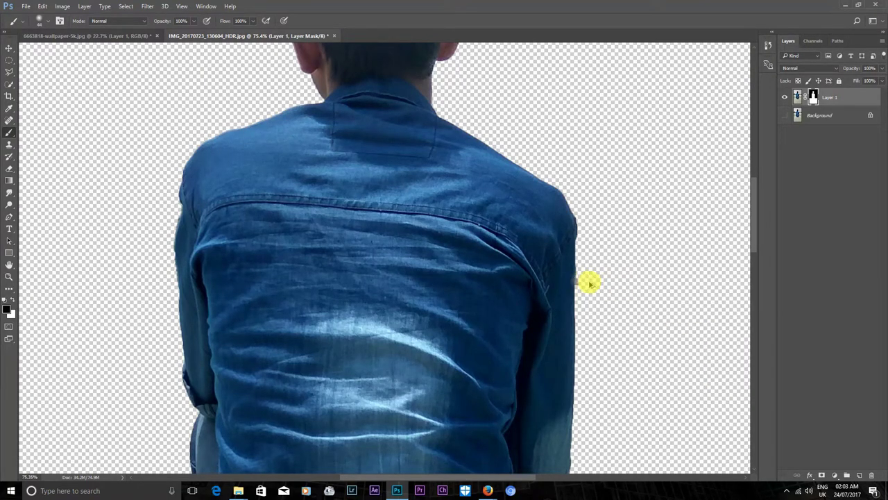
right_click(590, 284)
key("Return")
Zoom out over the whole image and apply Layer 1's mask permanently
scroll(587, 281, "up", 2)
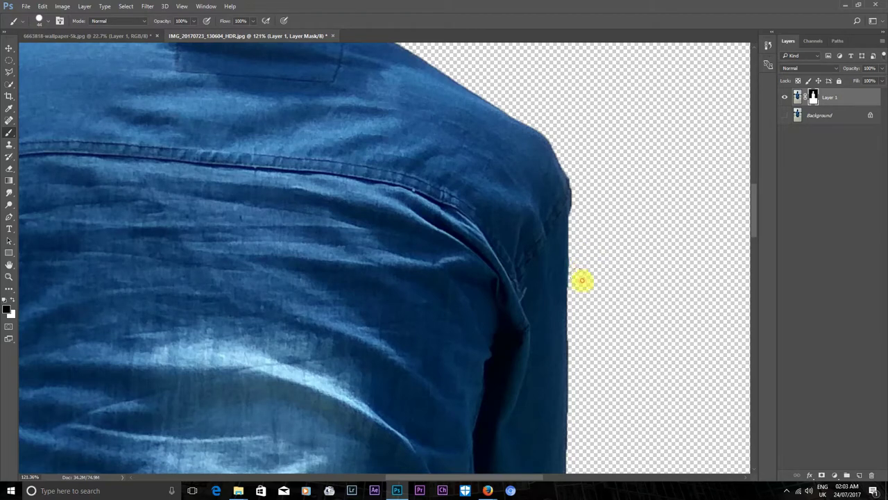
scroll(582, 268, "down", 3)
scroll(585, 274, "down", 2)
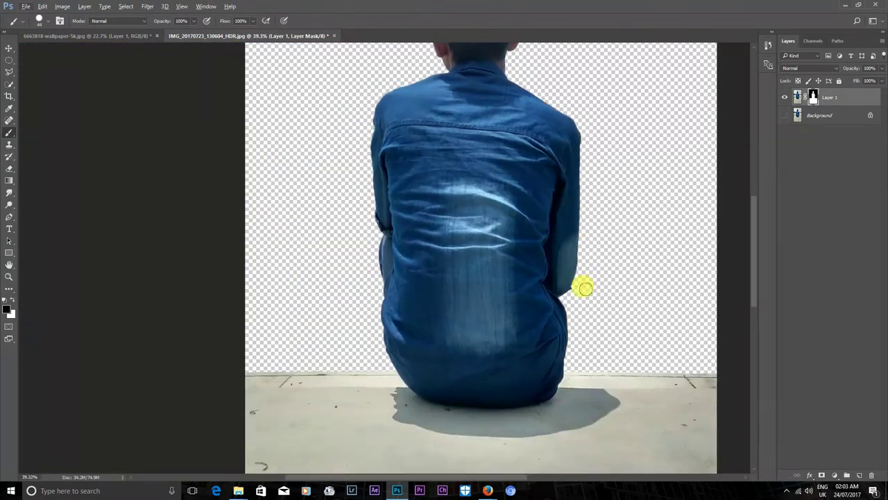
scroll(582, 297, "up", 5)
scroll(574, 294, "down", 2)
scroll(574, 293, "down", 2)
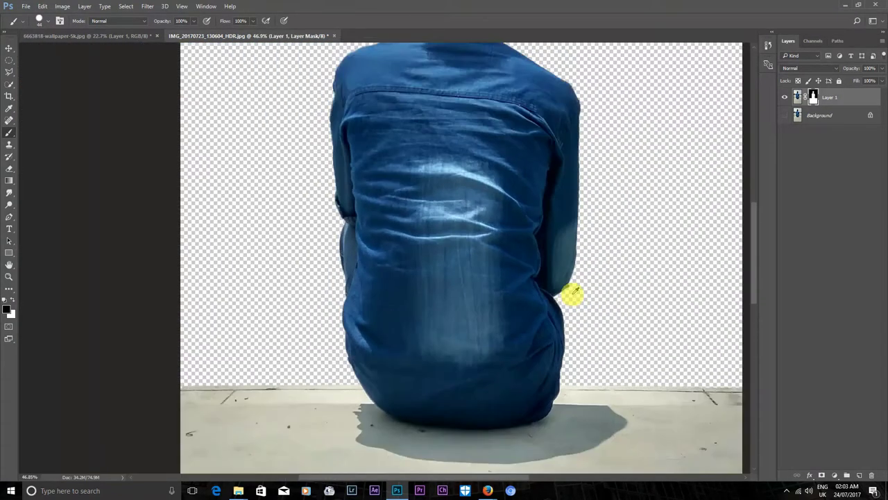
scroll(573, 293, "down", 1)
scroll(573, 293, "down", 1)
scroll(573, 293, "down", 1)
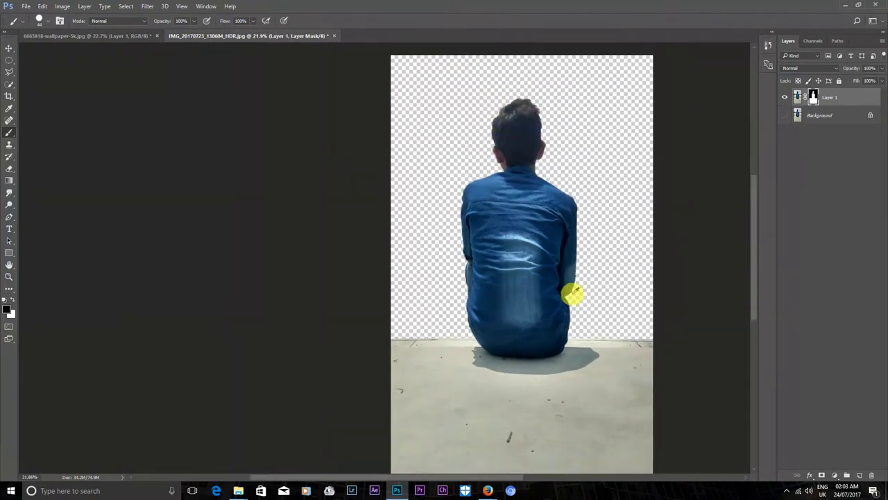
scroll(573, 293, "down", 2)
scroll(574, 293, "up", 2)
scroll(574, 295, "down", 1)
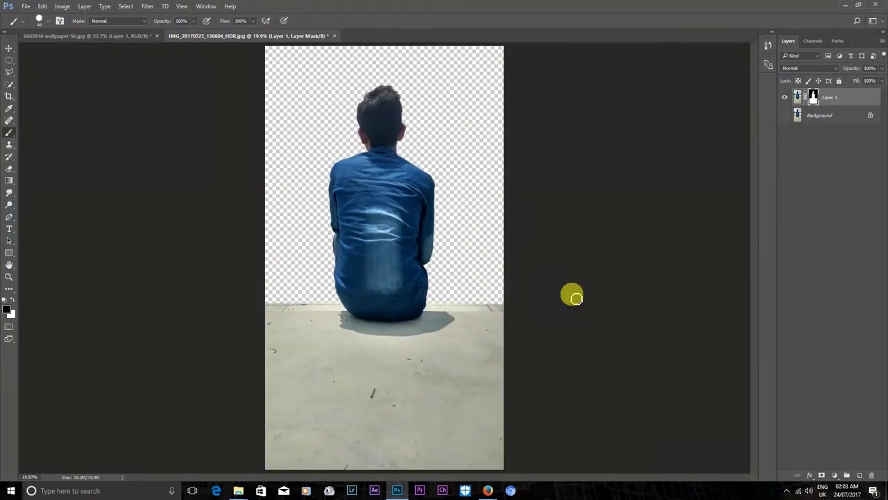
right_click(813, 97)
left_click(796, 132)
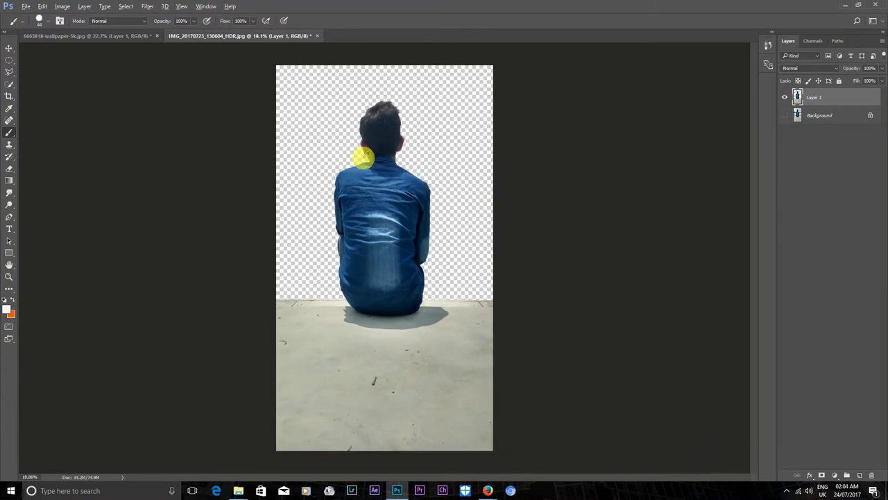
Drag the night city wallpaper image into the man's photo
left_click(89, 37)
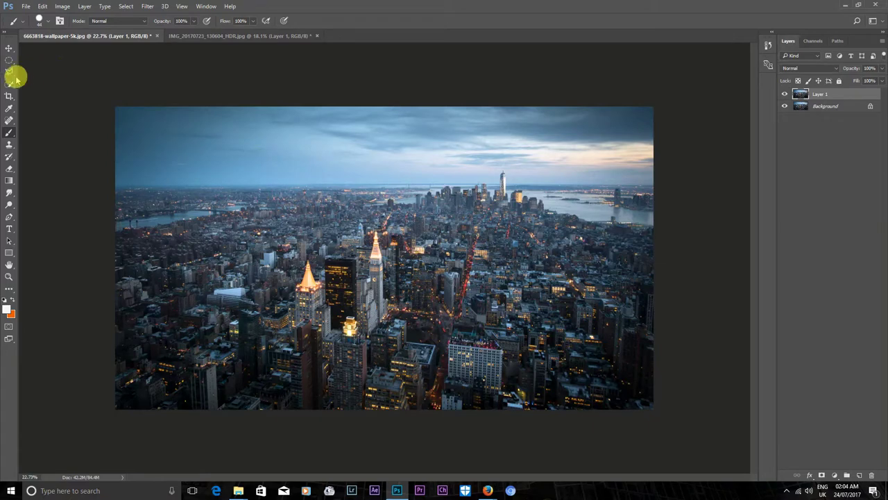
left_click(9, 48)
mouse_move(273, 233)
left_mouse_down()
mouse_move(248, 36)
mouse_move(299, 109)
left_mouse_up()
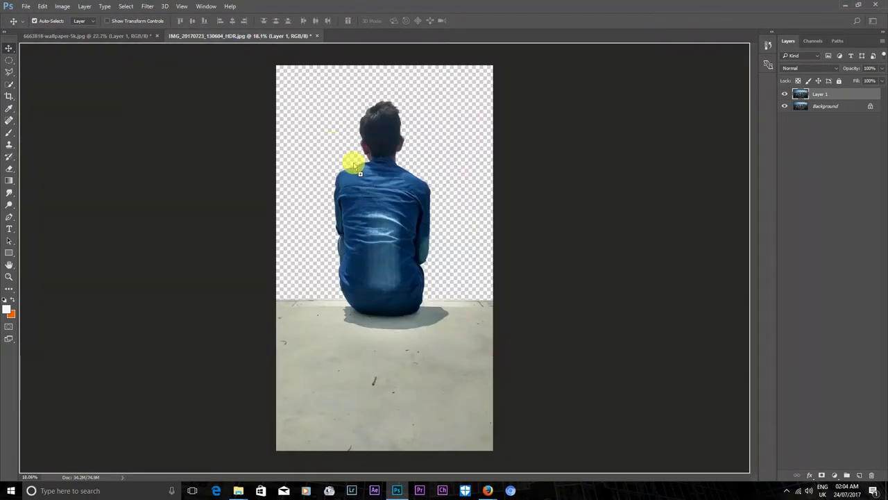
left_click_drag(353, 163, 373, 184)
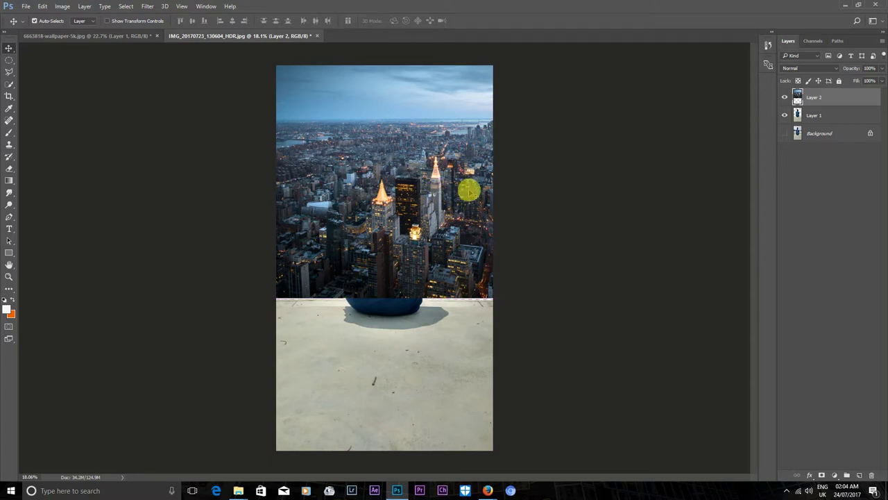
Move the city layer beneath the man's layer
left_click_drag(816, 97, 819, 124)
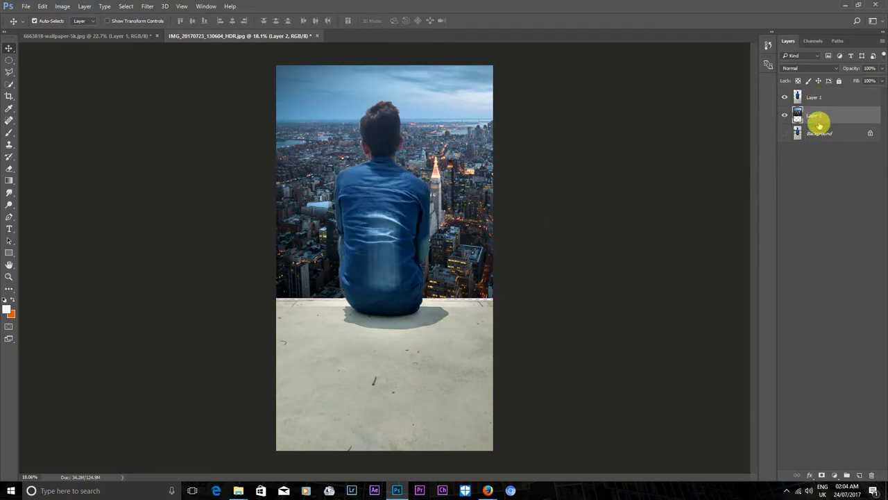
scroll(589, 281, "up", 1)
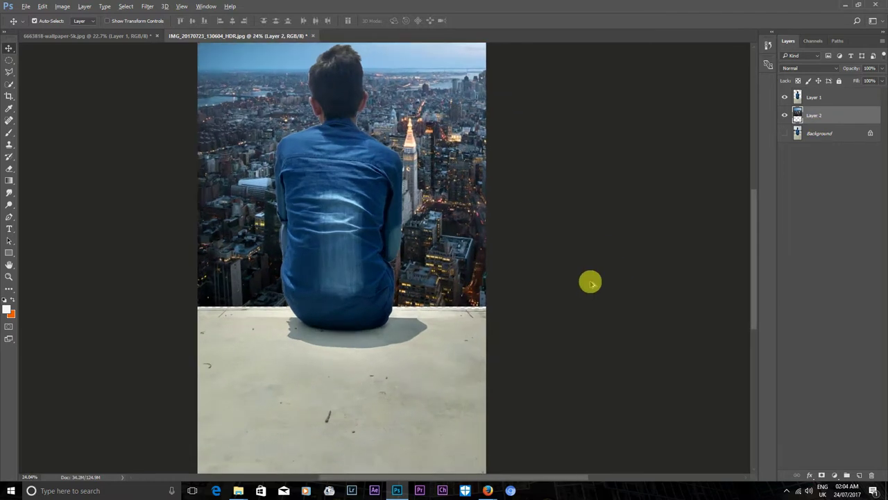
scroll(515, 291, "up", 1)
key("ctrl+t")
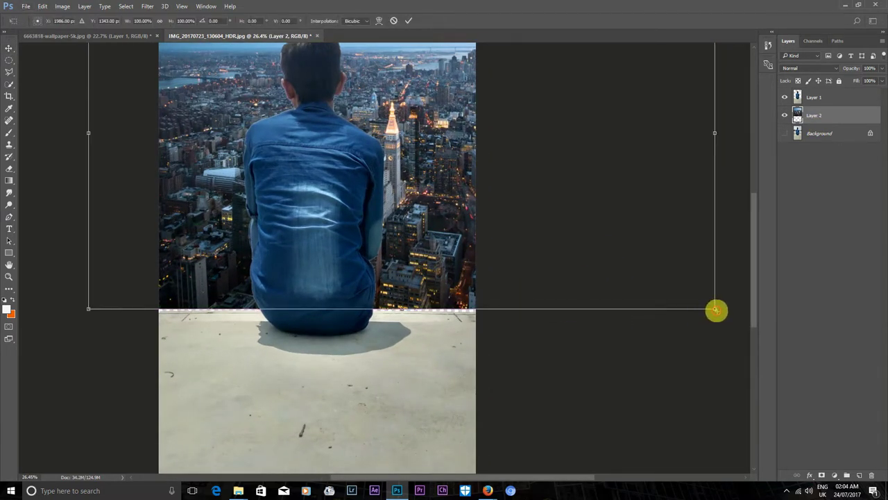
Scale the city layer up slightly and commit
left_click_drag(716, 310, 718, 312)
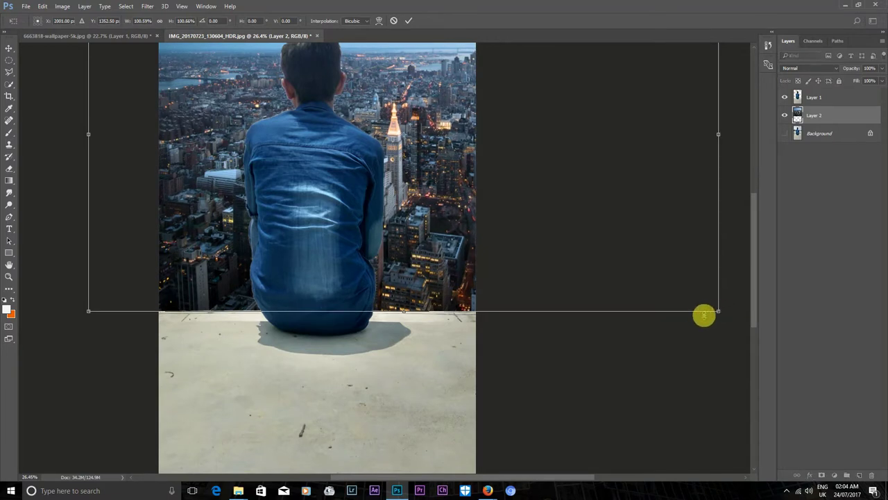
key("Return")
scroll(585, 277, "down", 5)
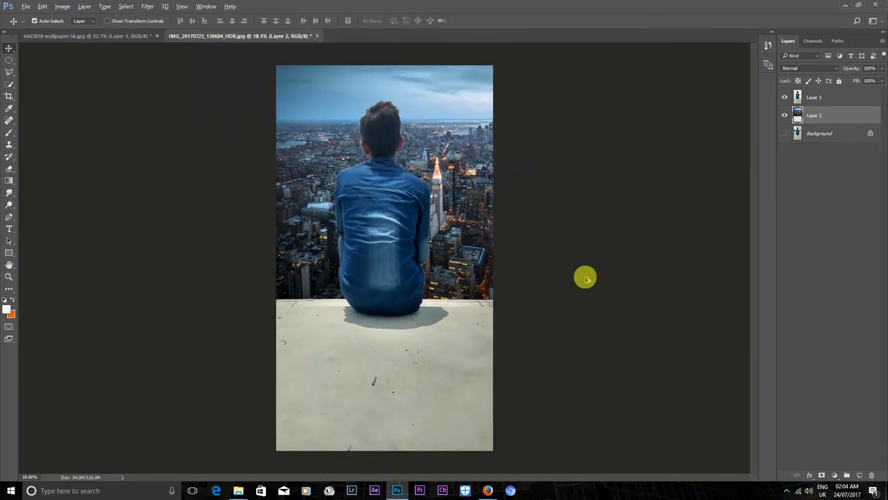
Reposition the city layer so the skyline sits behind the man
key("ctrl+t")
left_click_drag(497, 226, 373, 224)
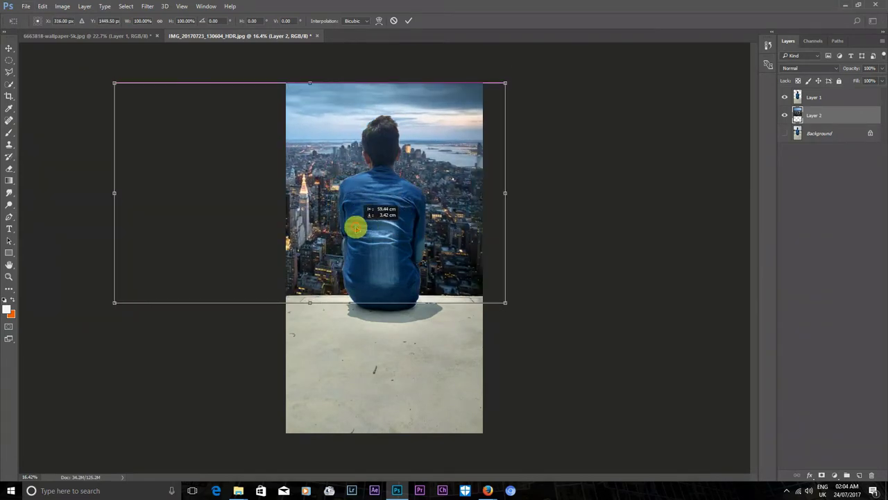
mouse_move(374, 224)
left_mouse_down()
mouse_move(331, 222)
mouse_move(393, 224)
mouse_move(401, 327)
left_mouse_up()
double_click(389, 224)
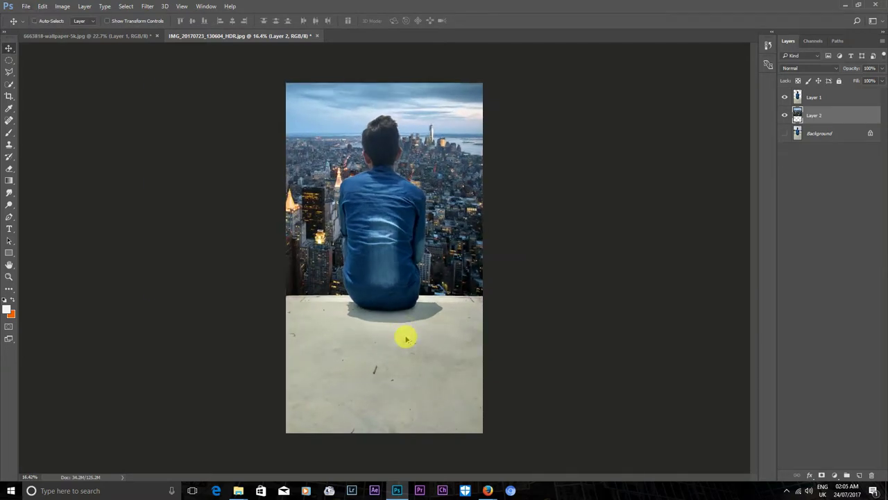
key("ctrl")
scroll(271, 326, "down", 1)
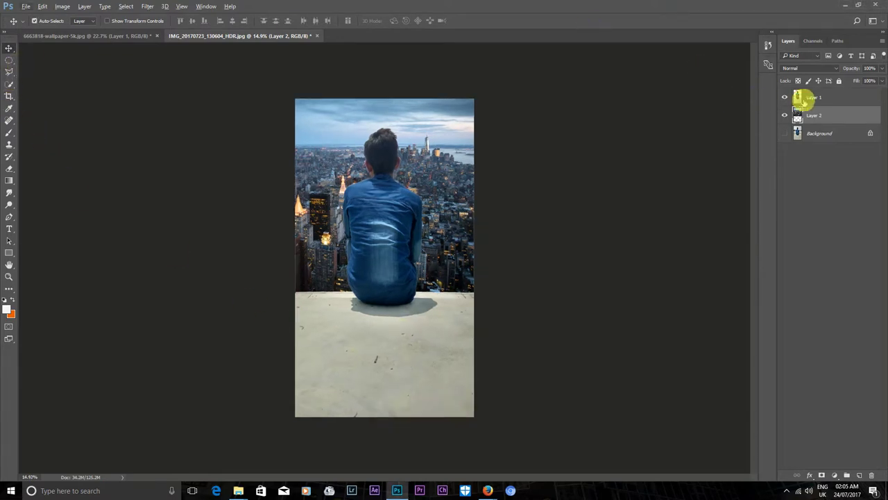
Crop outward to widen the canvas on both left and right sides
left_click(9, 95)
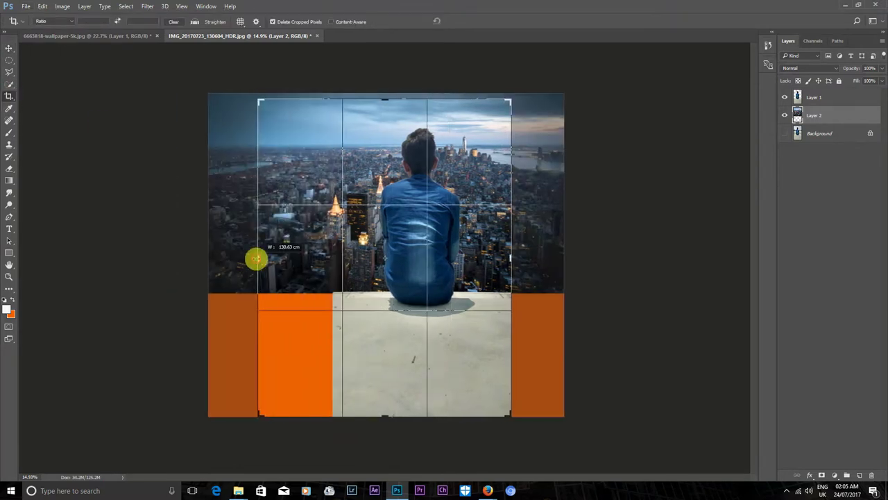
left_click_drag(295, 258, 234, 257)
left_click_drag(535, 259, 563, 258)
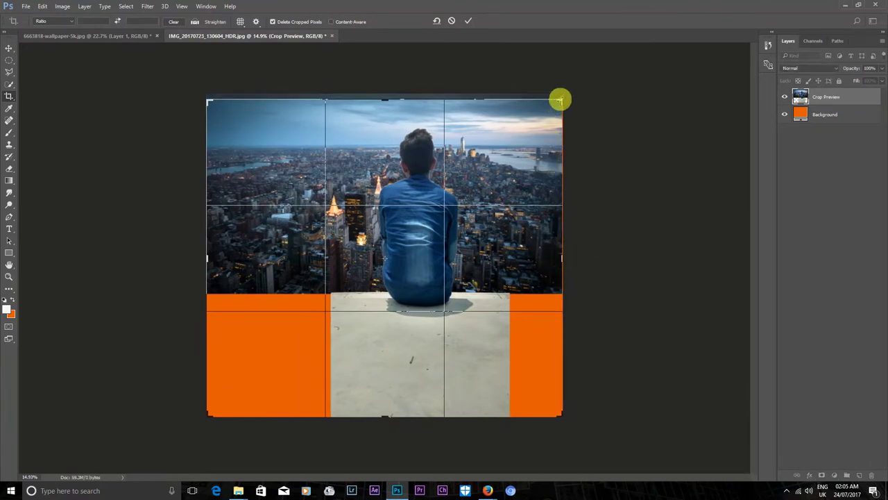
left_click_drag(562, 258, 563, 254)
left_click_drag(559, 101, 559, 98)
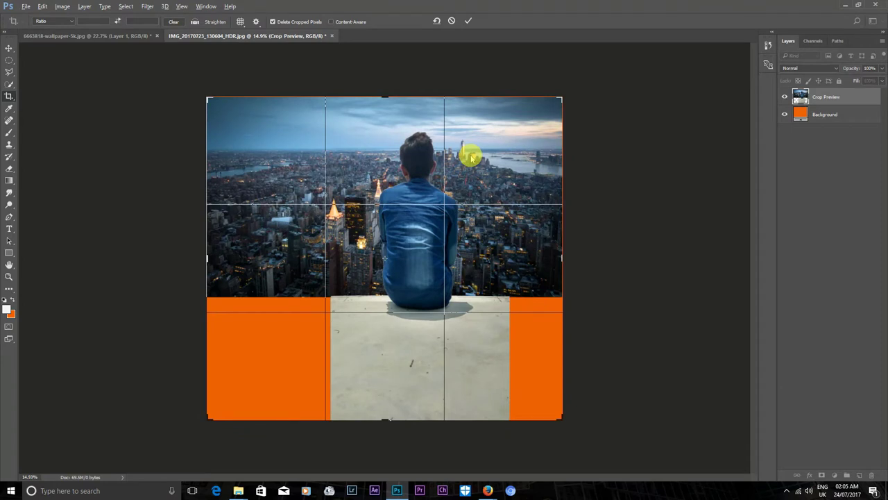
key("alt+space")
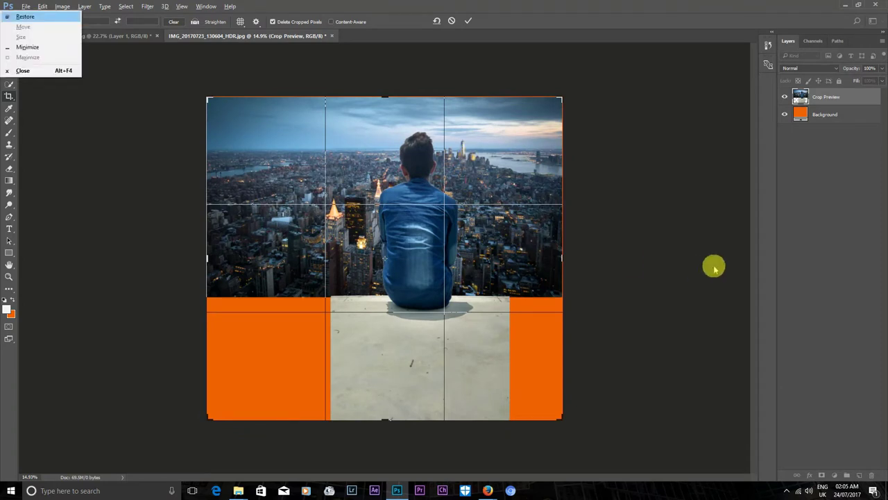
key("Escape")
key("Return")
Fine-tune the canvas width on the right, reapply the crop, and select the man's layer
scroll(661, 287, "up", 1)
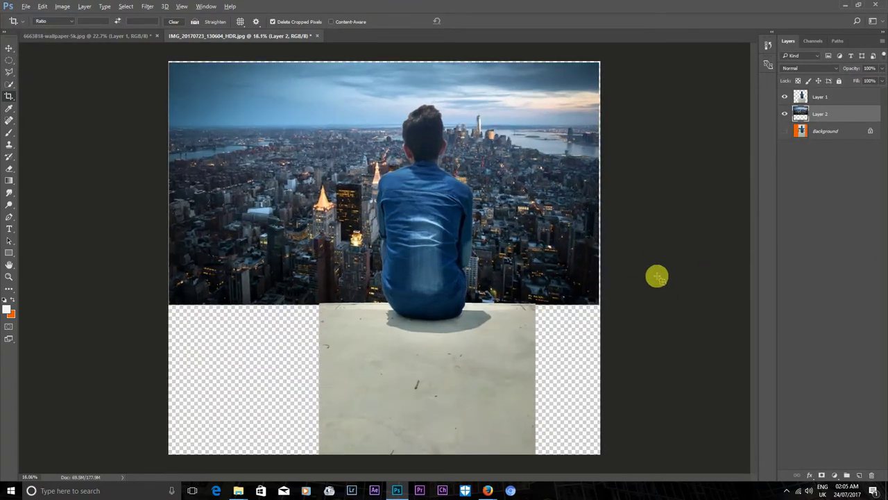
left_click(413, 257)
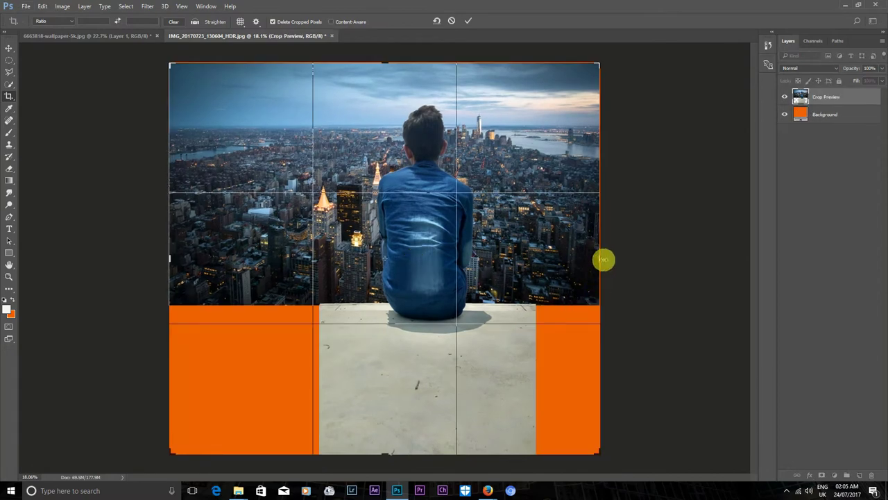
left_click_drag(599, 258, 598, 259)
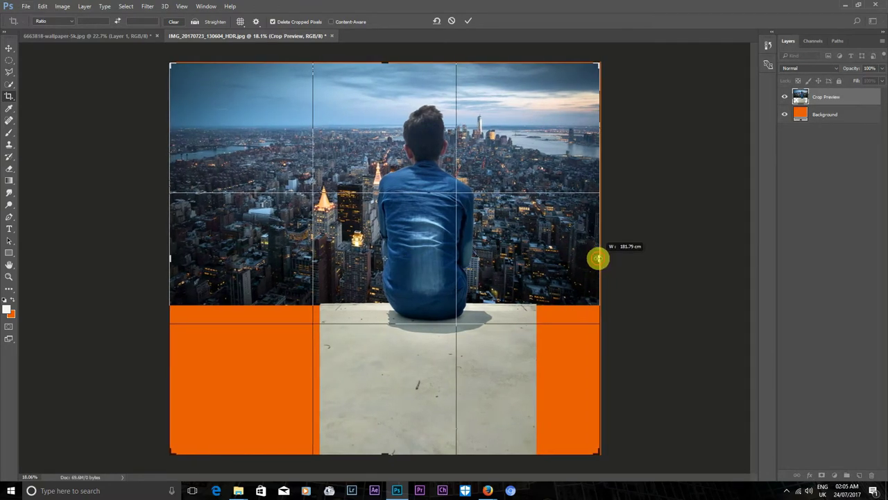
key("Return")
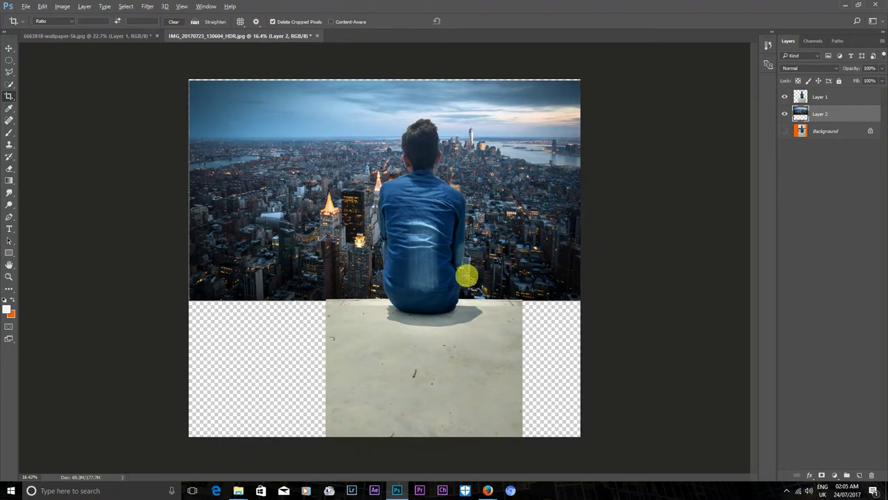
left_click(446, 258)
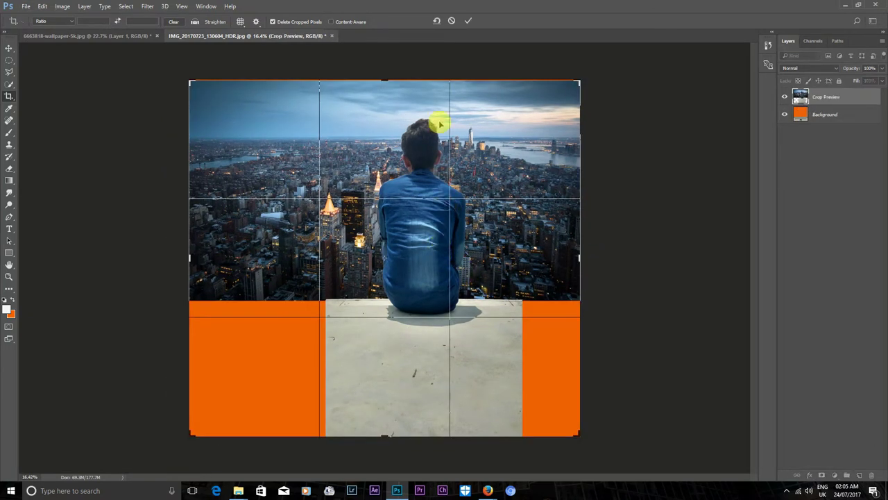
left_click(384, 81)
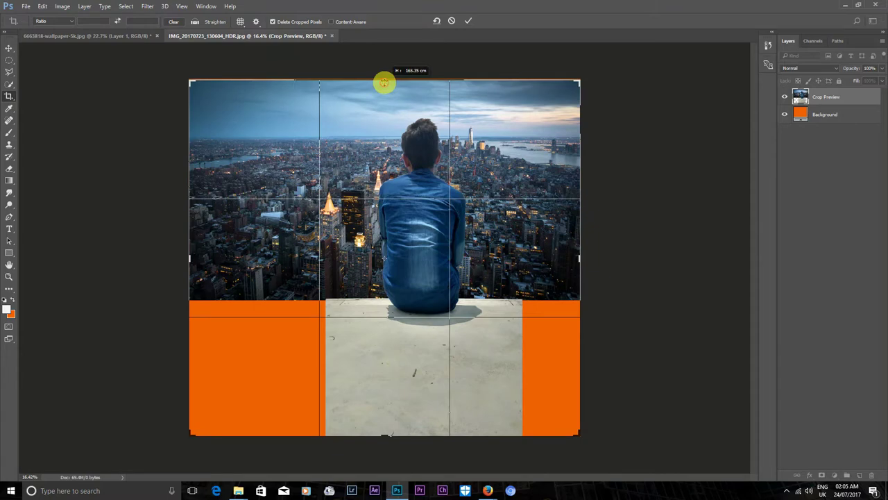
key("Return")
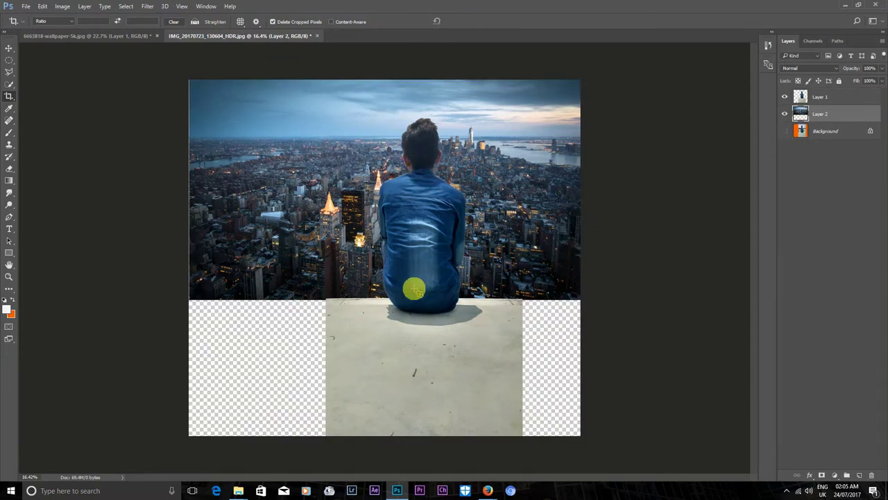
scroll(428, 313, "up", 1)
scroll(332, 281, "down", 1)
scroll(332, 281, "up", 2)
scroll(332, 281, "down", 1)
scroll(332, 281, "down", 1)
left_click(830, 98)
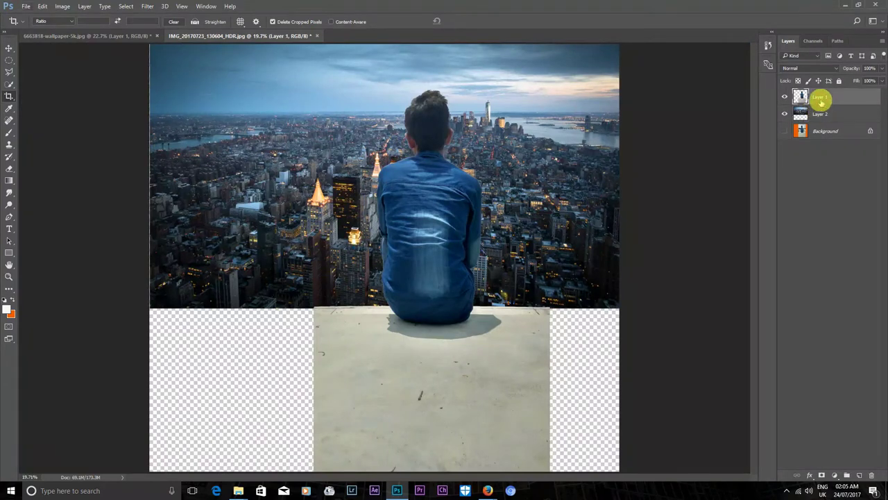
Polygon-lasso a strip at the ledge's left edge and copy it to Layer 3
left_click(9, 72)
left_click(382, 306)
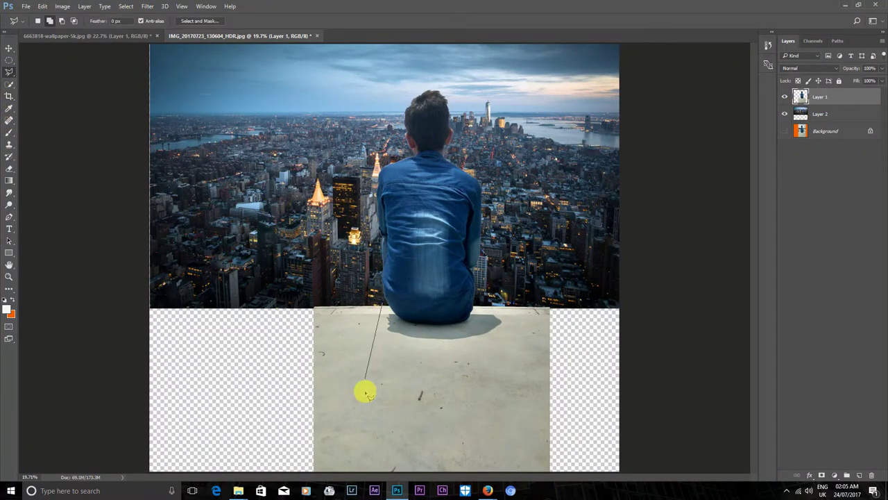
left_click(393, 490)
left_click(396, 490)
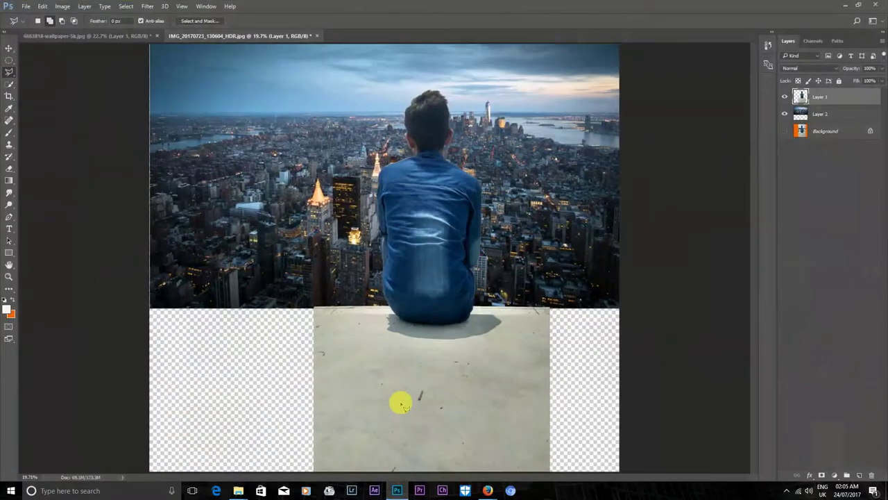
scroll(403, 397, "down", 1)
scroll(402, 397, "down", 1)
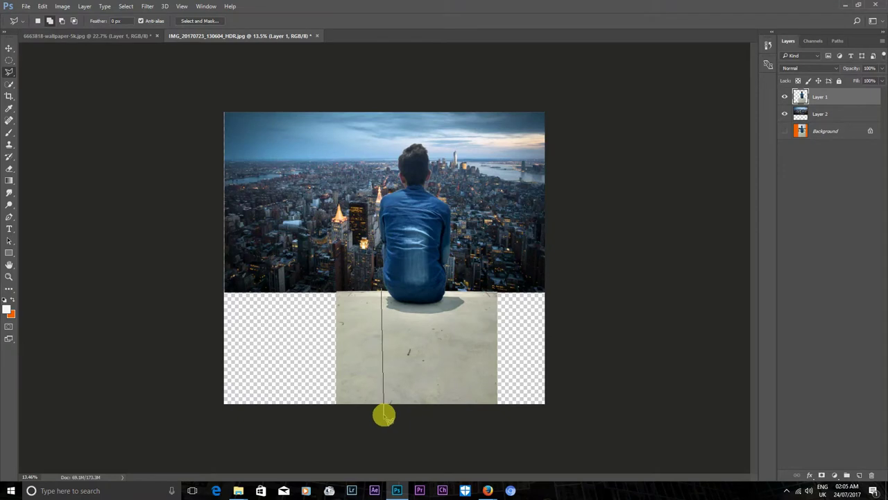
left_click(385, 417)
left_click(314, 418)
left_click(307, 219)
left_click(380, 291)
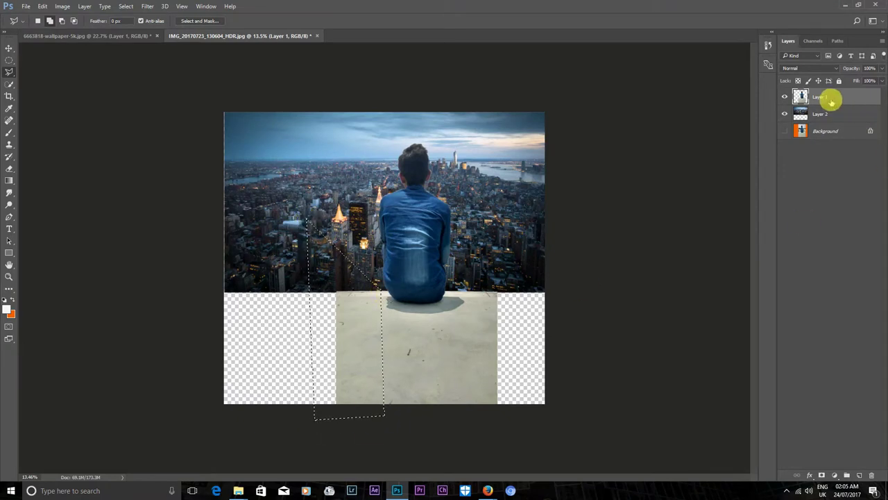
key("ctrl+j")
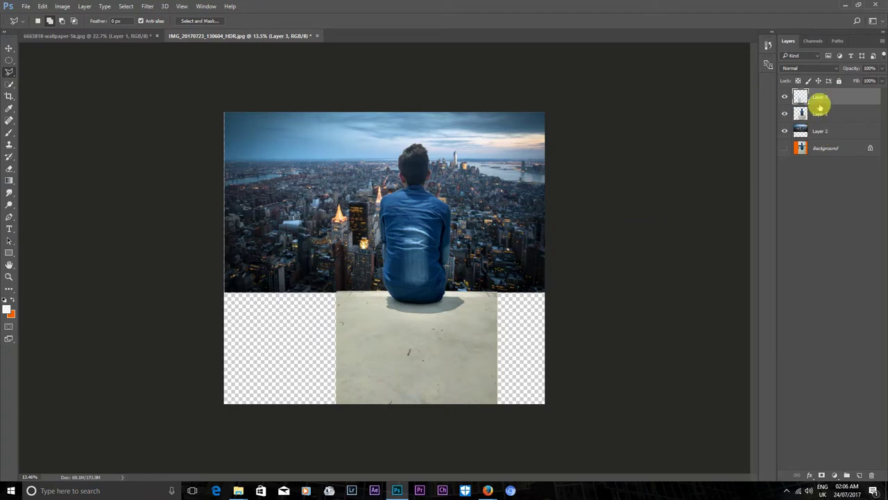
Stretch the floor patch across the empty left side of the ledge
left_click_drag(368, 342, 306, 338)
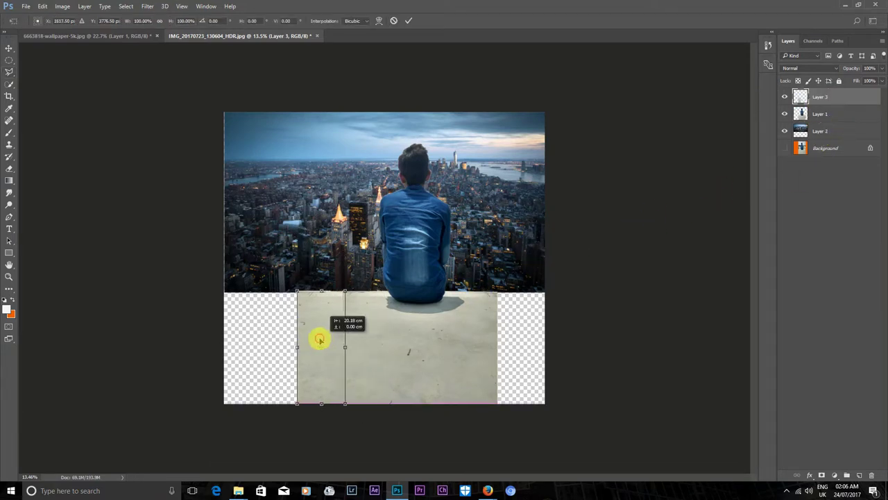
left_click_drag(335, 346, 342, 345)
left_click_drag(288, 345, 224, 347)
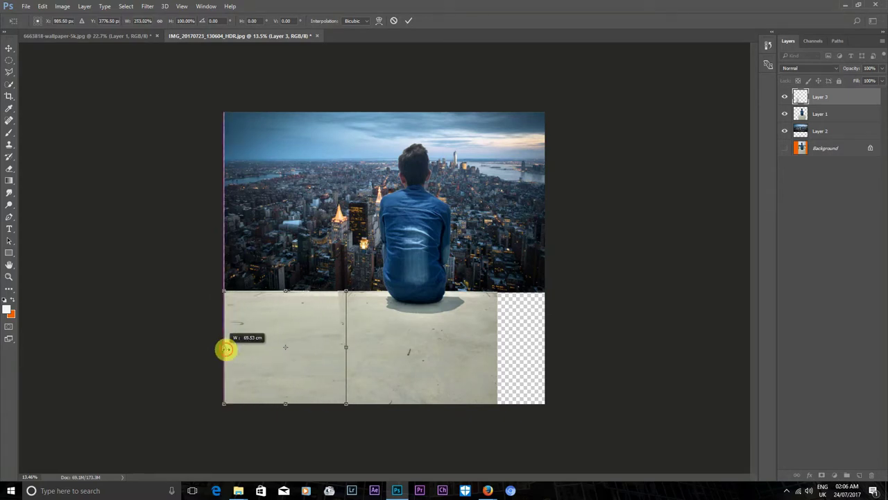
left_click_drag(278, 342, 278, 343)
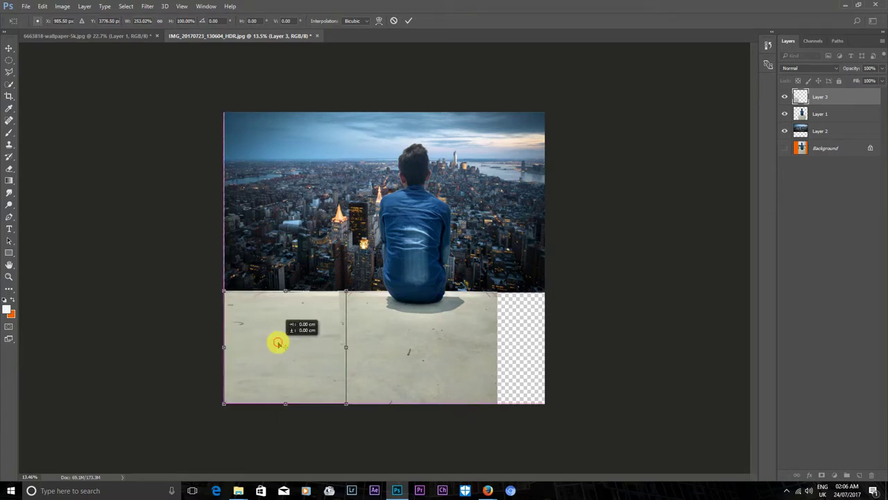
key("Return")
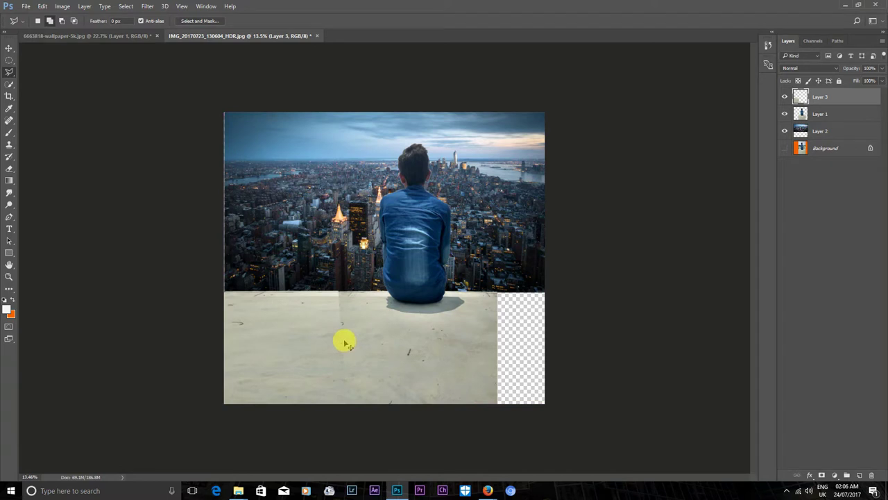
Duplicate the floor patch and move the copy over the empty right side
key("ctrl+j")
key("ctrl+t")
mouse_move(324, 337)
left_mouse_down()
mouse_move(533, 352)
mouse_move(562, 345)
left_mouse_up()
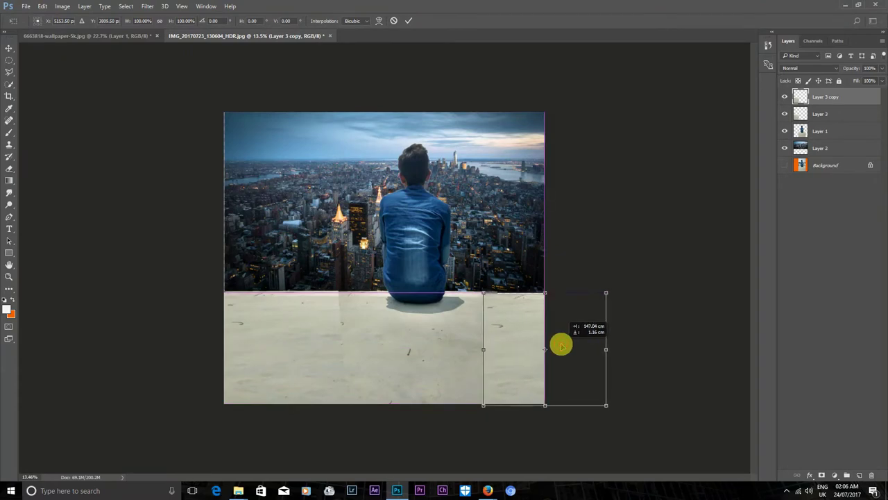
left_click_drag(560, 344, 561, 341)
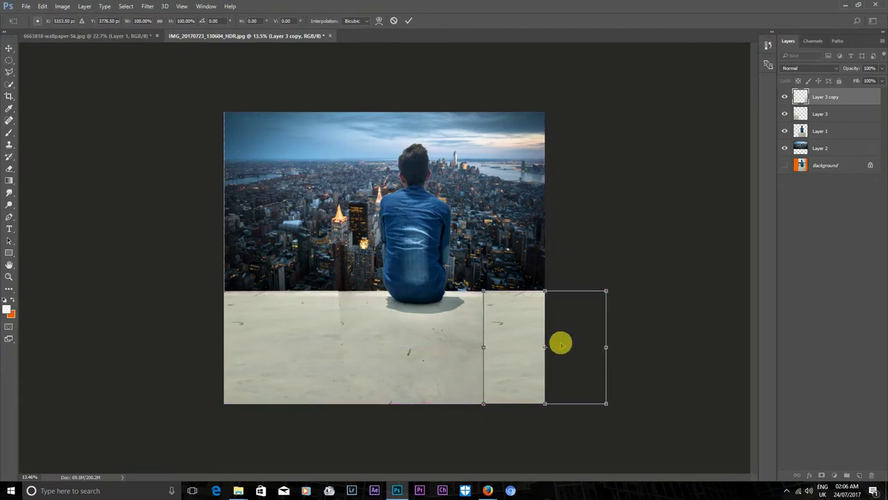
key("Return")
scroll(341, 360, "up", 3)
scroll(342, 359, "down", 1)
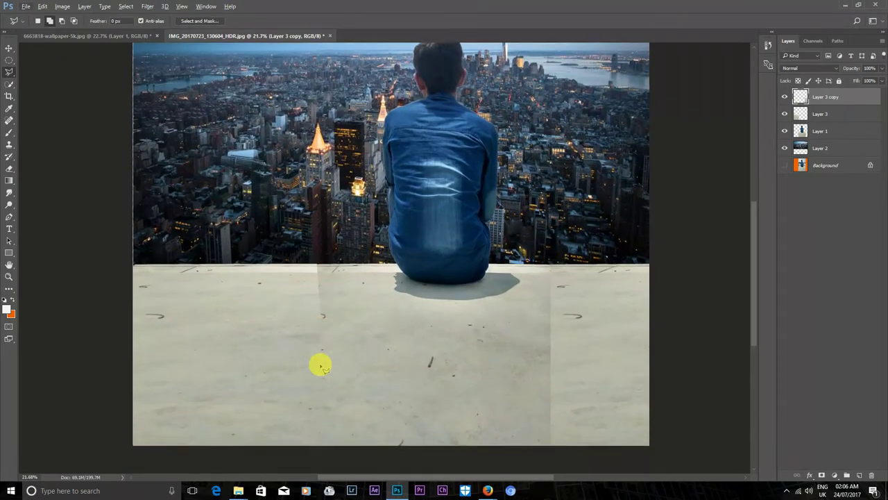
Choose the Eraser with a soft brush and make Layer 3 the active layer
scroll(329, 328, "up", 3)
scroll(329, 329, "up", 1)
scroll(323, 291, "up", 2)
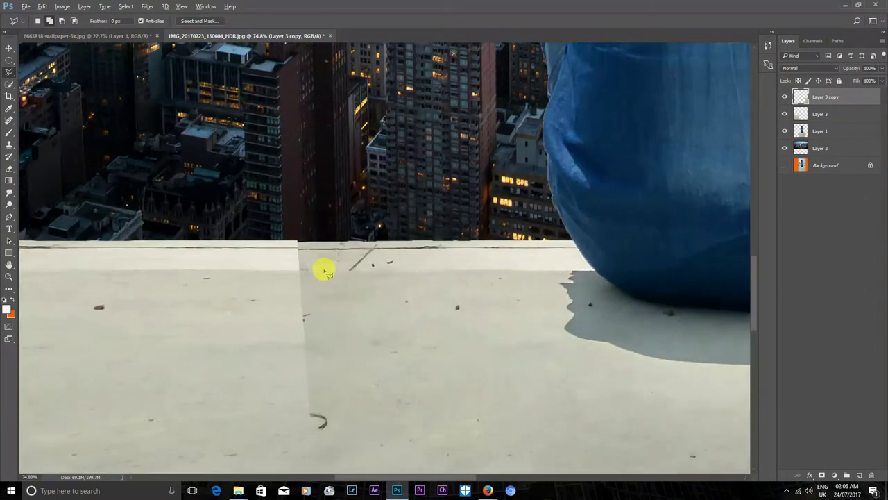
left_click(9, 167)
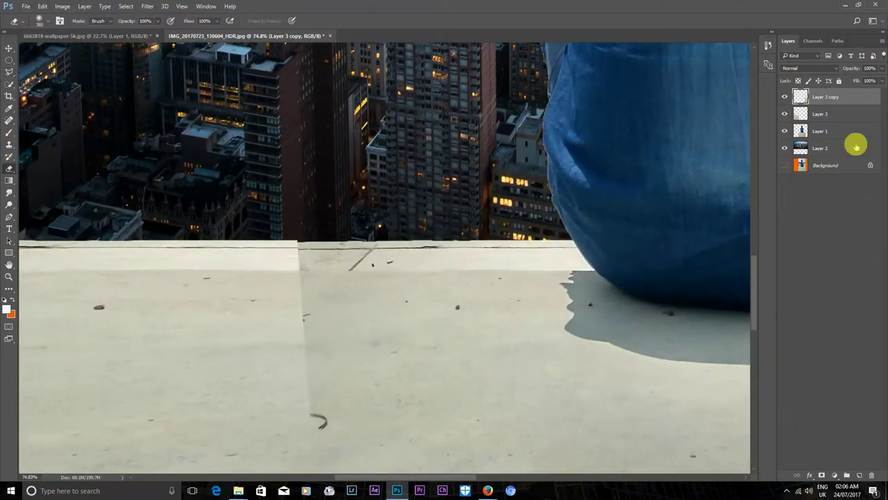
right_click(404, 313)
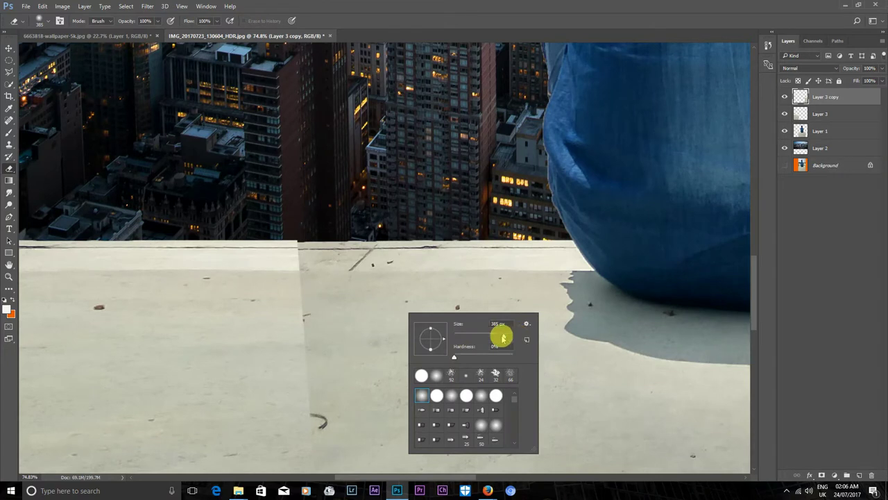
left_click(850, 131)
left_click(845, 118)
Erase along the ledge seam on Layer 3 with a smaller soft brush
left_click_drag(284, 277, 319, 310)
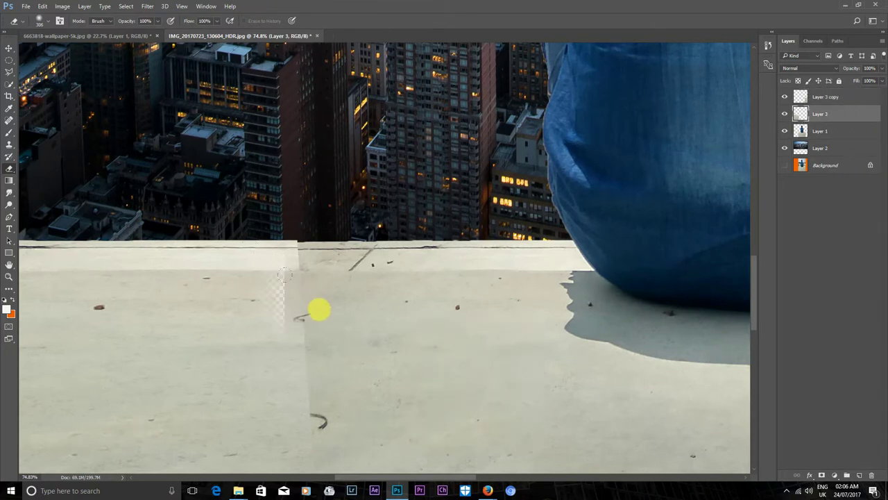
right_click(400, 313)
left_click_drag(476, 313, 319, 278)
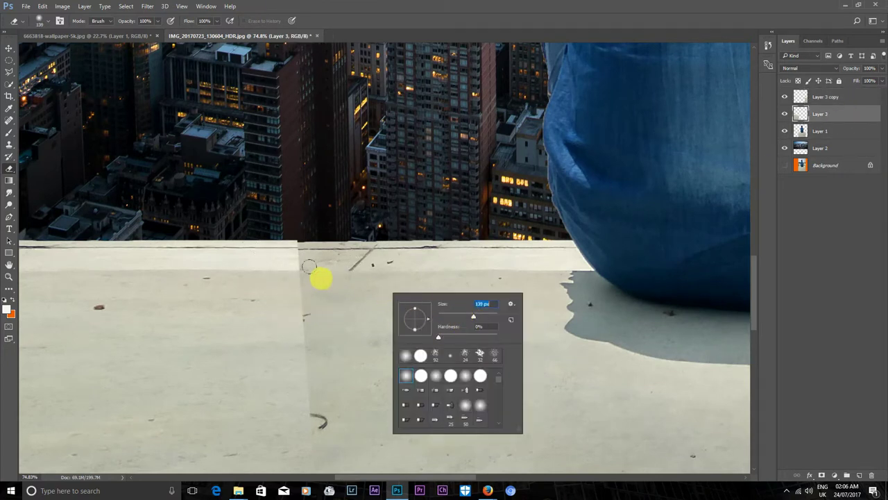
key("Return")
left_click_drag(305, 320, 302, 258)
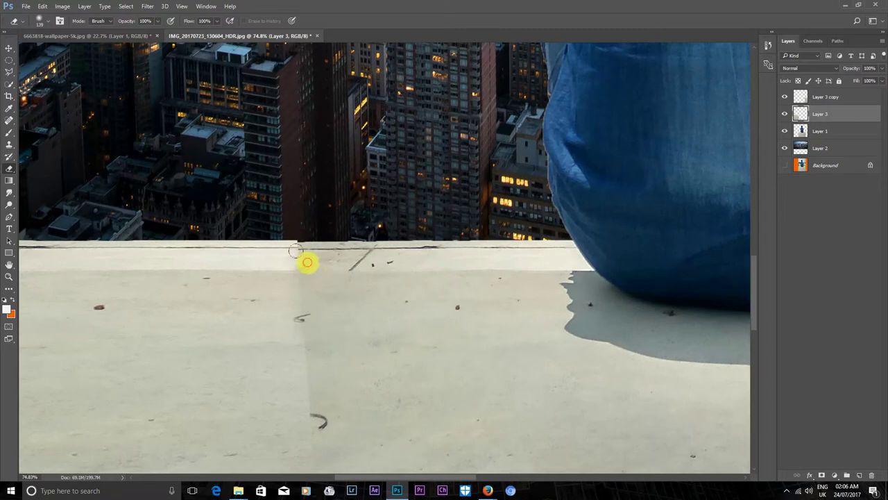
Check Layer 1, return to Layer 3, and inspect the blended ledge patches
left_click(816, 132)
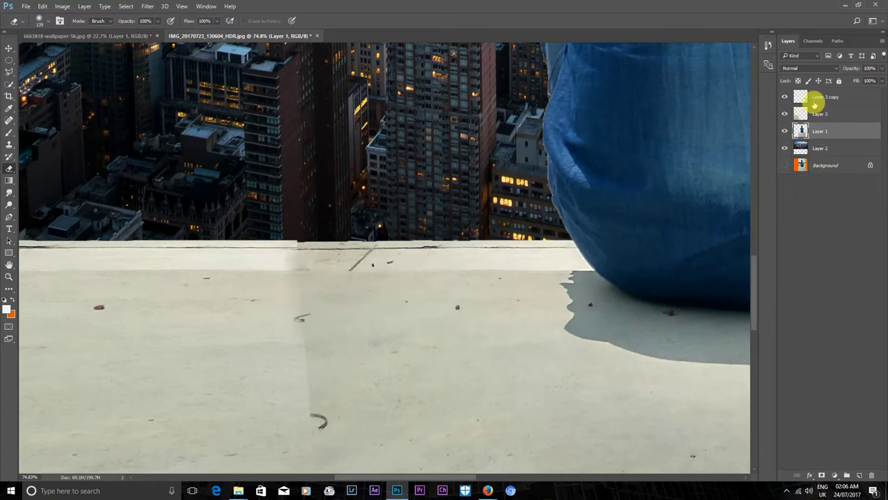
left_click(323, 387)
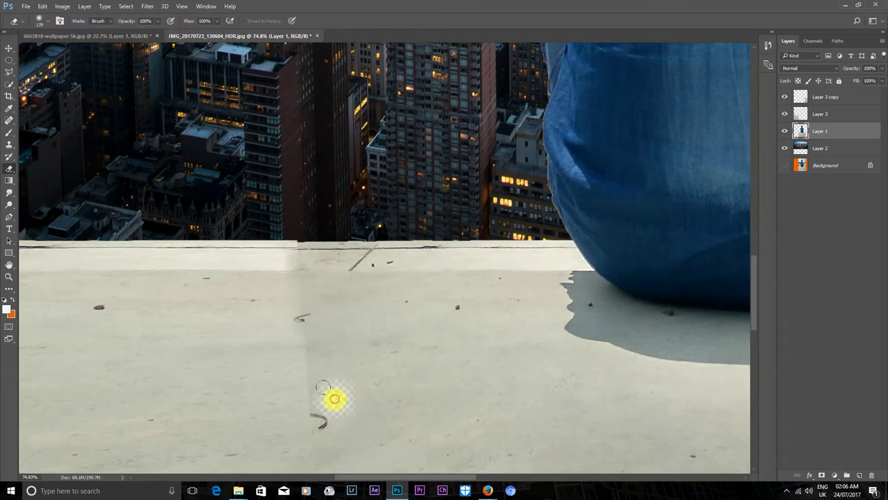
left_click(825, 115)
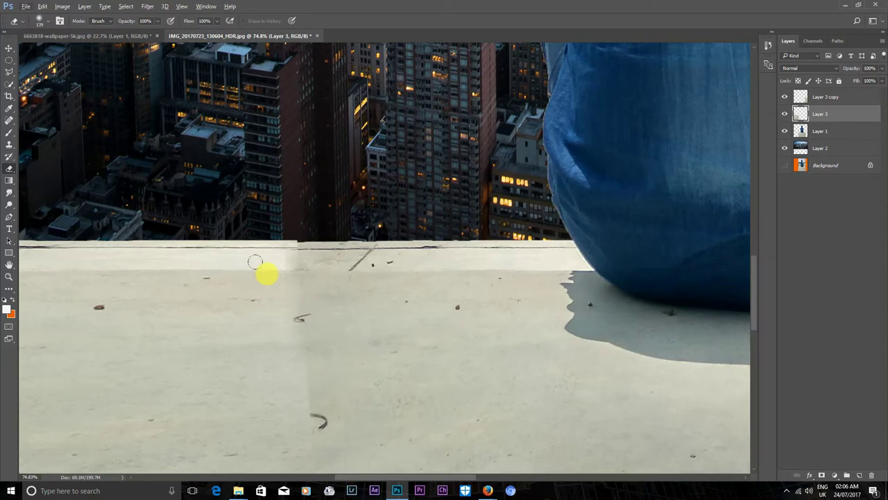
scroll(687, 257, "down", 2)
scroll(639, 281, "down", 2)
scroll(637, 282, "down", 2)
scroll(624, 291, "down", 2)
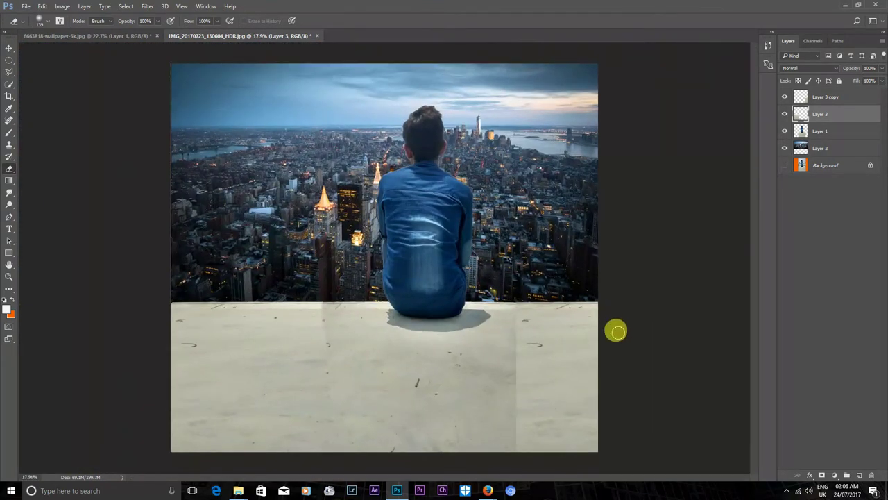
scroll(423, 234, "down", 1)
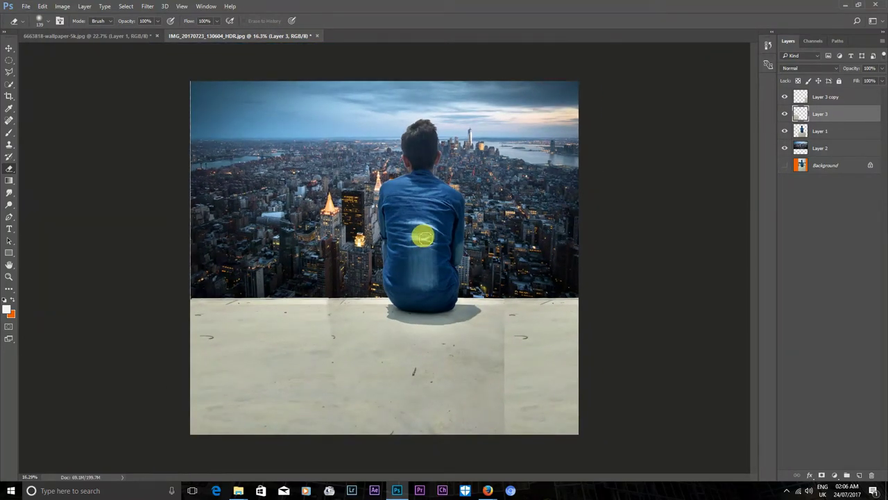
scroll(422, 237, "up", 1)
scroll(423, 236, "down", 2)
scroll(424, 238, "down", 1)
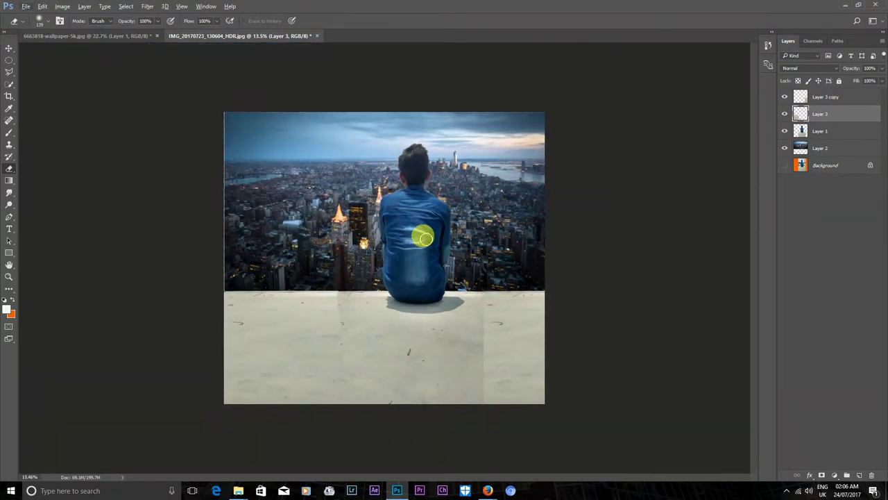
scroll(441, 167, "up", 2)
scroll(437, 136, "up", 2)
scroll(433, 124, "down", 2)
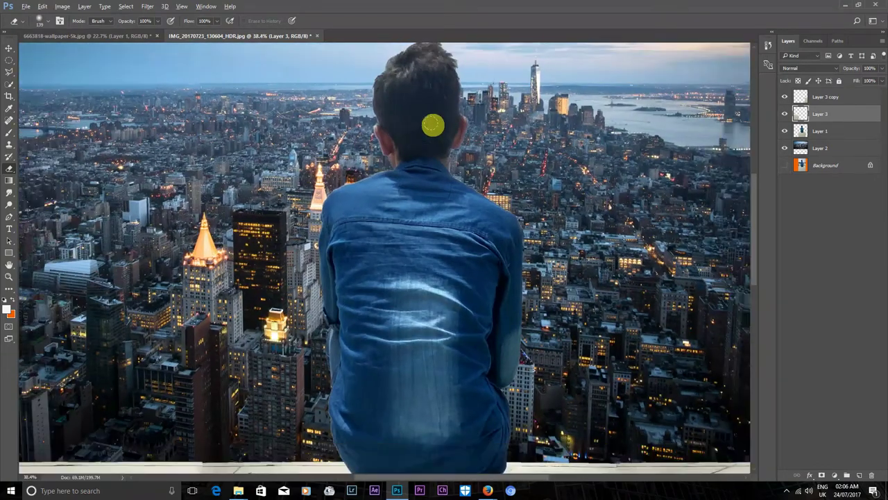
scroll(433, 124, "down", 2)
left_click(7, 97)
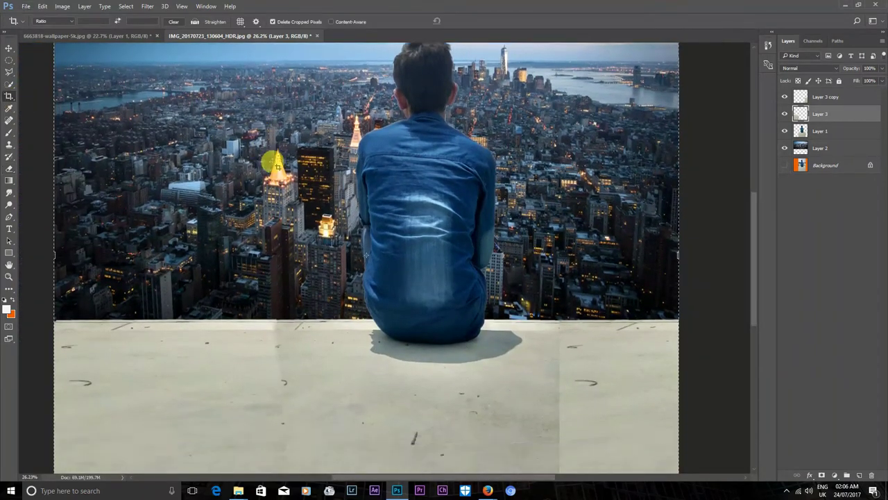
Crop the canvas, pulling the bottom edge up to the ledge and the left edge inward
scroll(272, 159, "down", 2)
left_click_drag(387, 440, 393, 388)
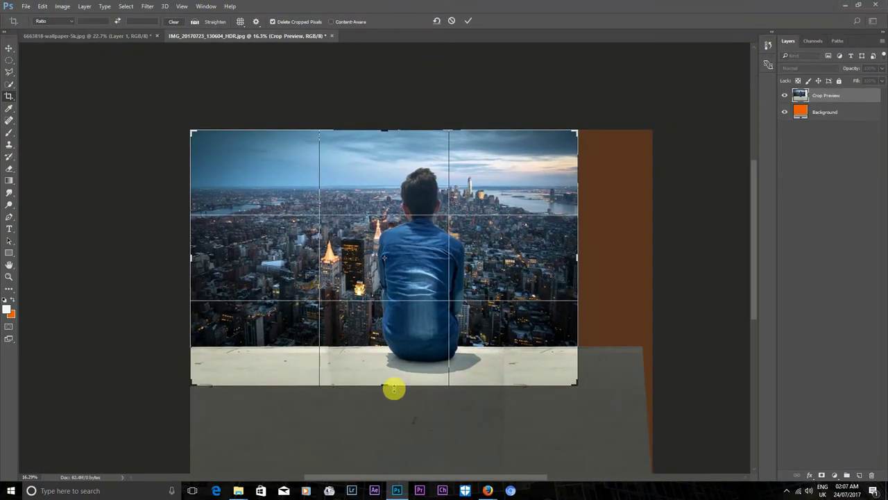
key("Return")
scroll(481, 364, "up", 1)
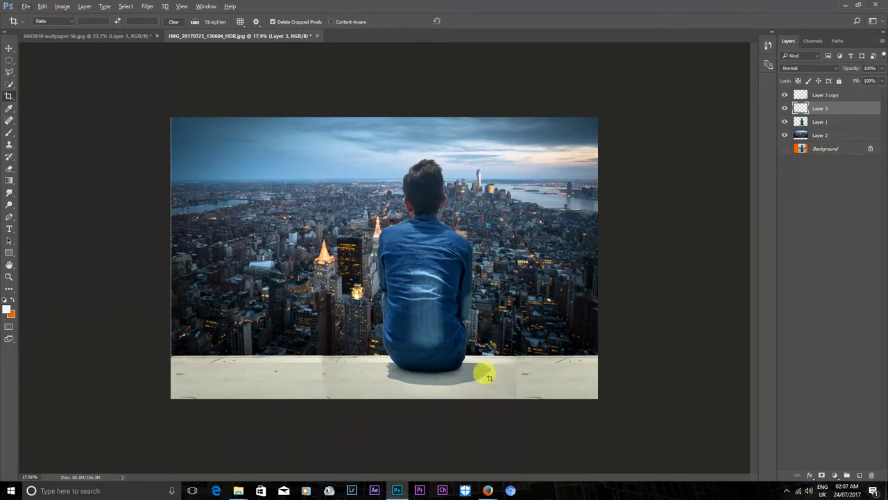
scroll(489, 395, "up", 1)
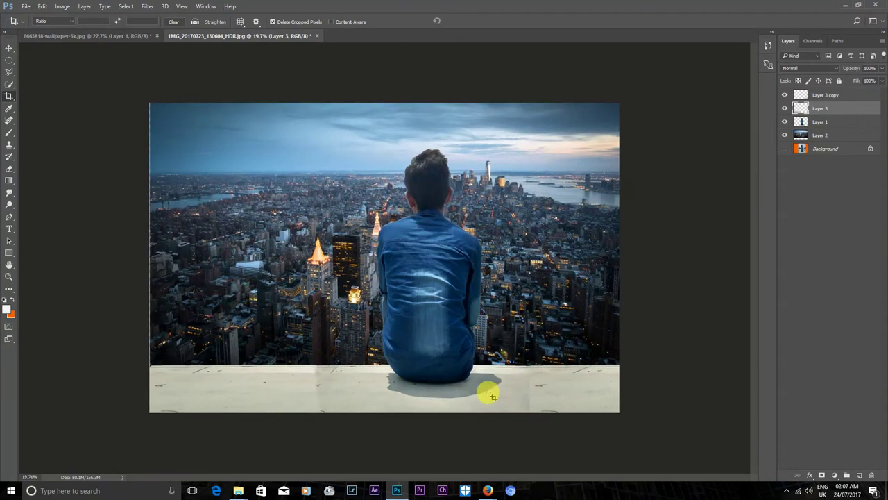
left_click(427, 335)
left_click_drag(145, 260, 152, 259)
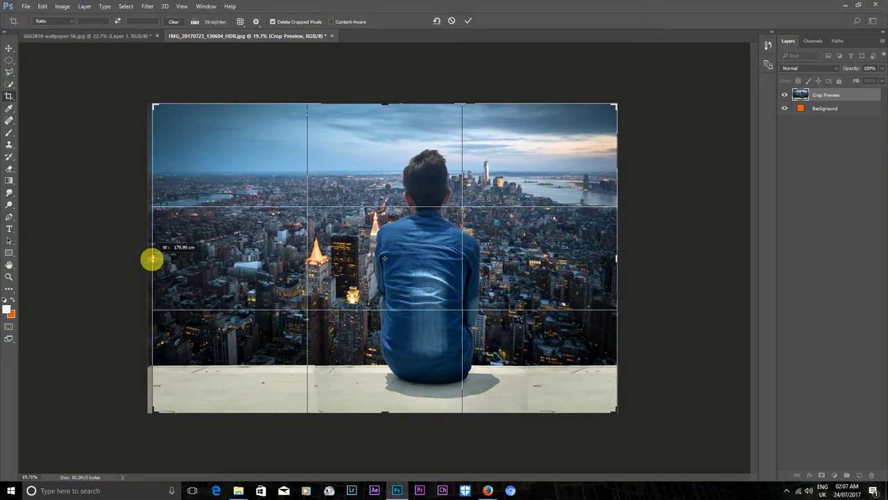
key("Return")
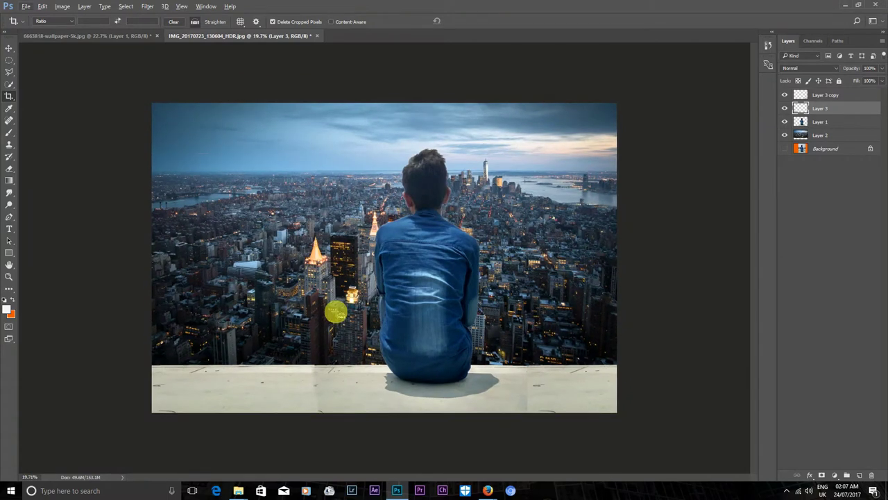
Return to the Eraser, zoom in slightly, and make Layer 1 active
key("e")
key("ctrl+plus")
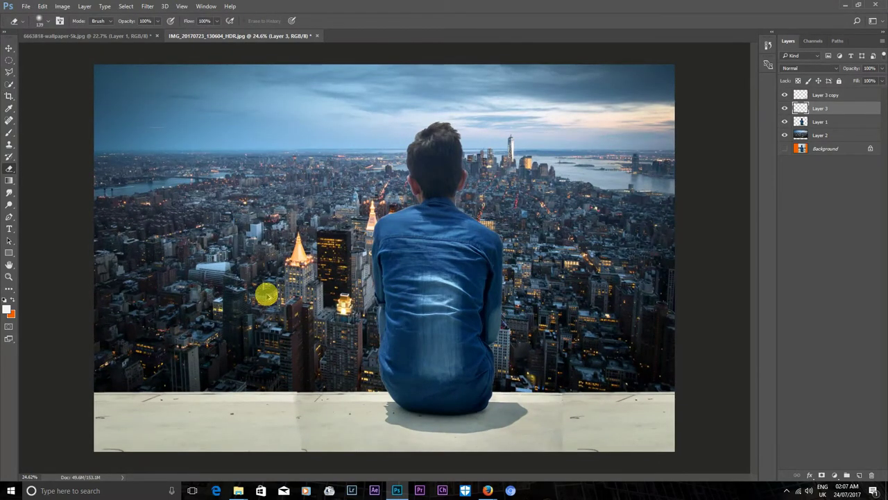
scroll(264, 290, "up", 2)
scroll(426, 250, "up", 2)
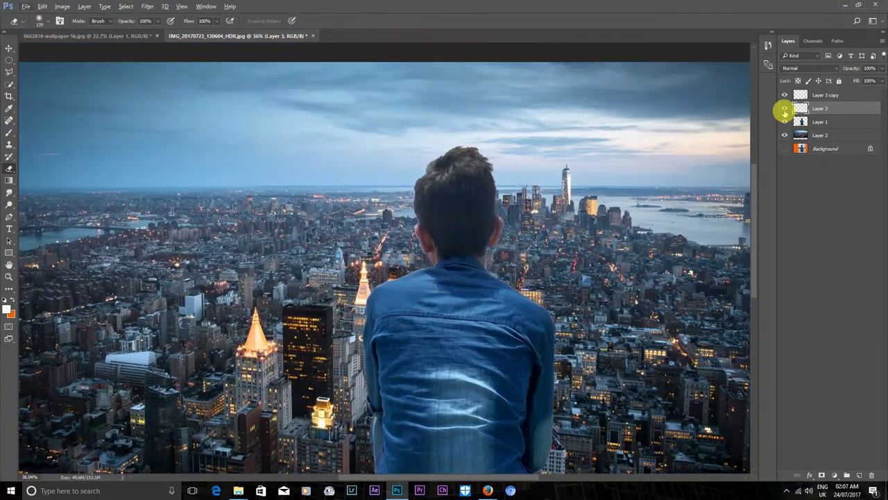
left_click(805, 121)
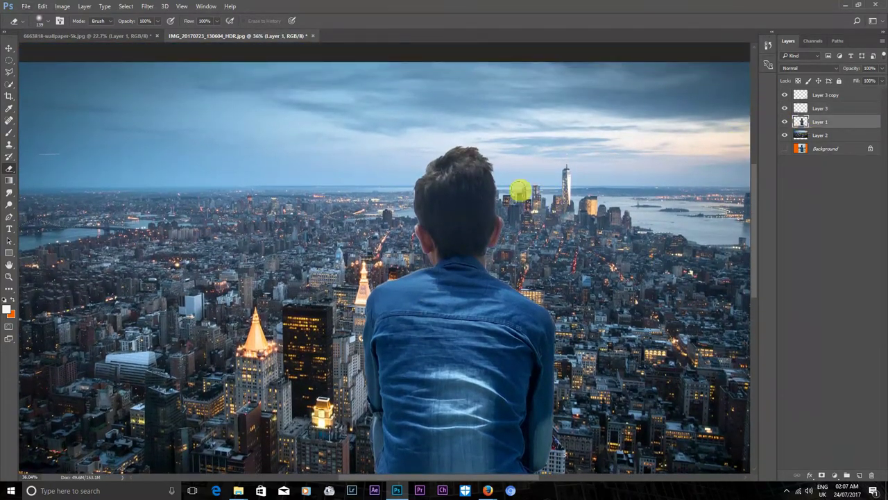
Reduce the soft eraser brush to 14 px
scroll(444, 236, "up", 2)
scroll(358, 242, "up", 2)
right_click(358, 242)
left_click_drag(420, 240, 395, 231)
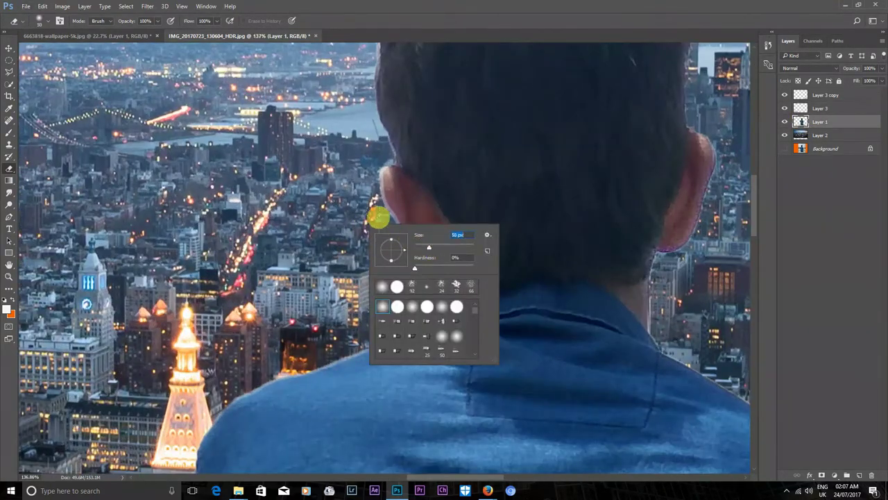
left_click(373, 202)
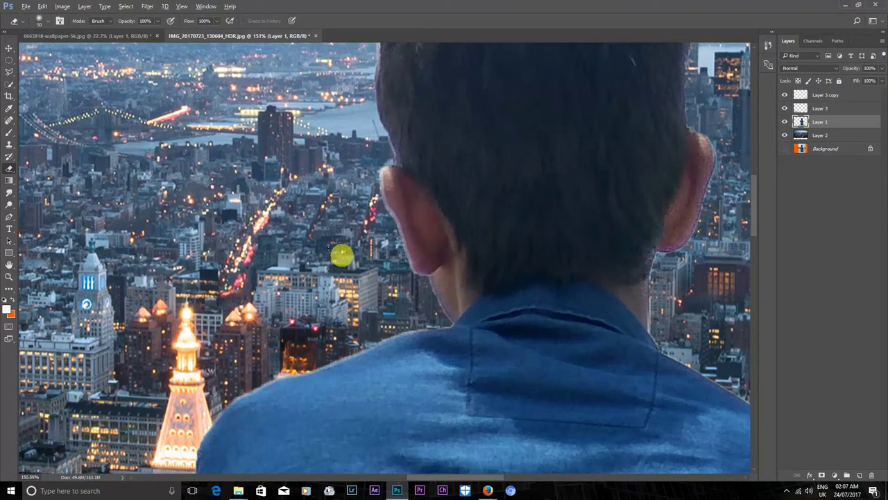
scroll(341, 252, "up", 2)
right_click(406, 204)
left_click_drag(450, 224, 465, 229)
left_click(392, 132)
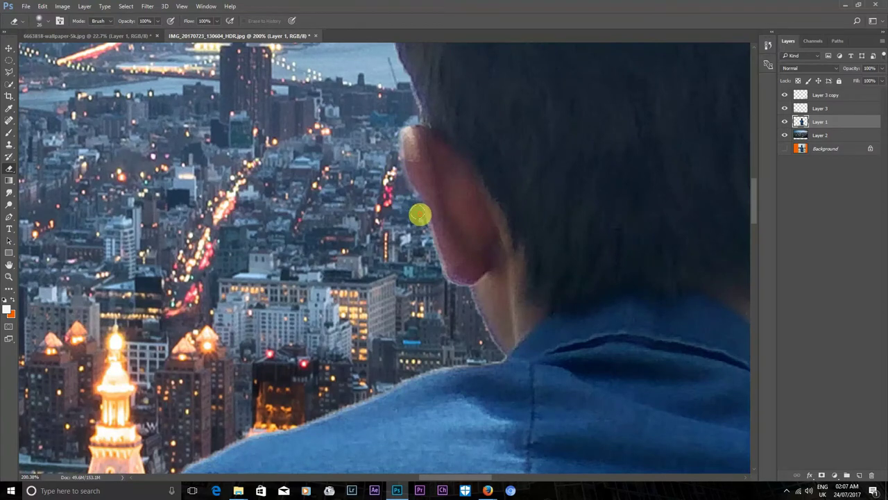
right_click(424, 242)
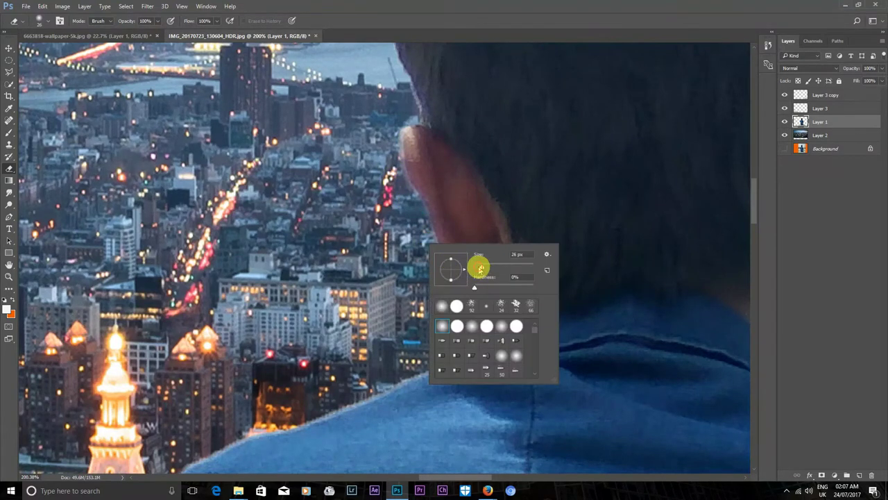
left_click_drag(481, 269, 474, 269)
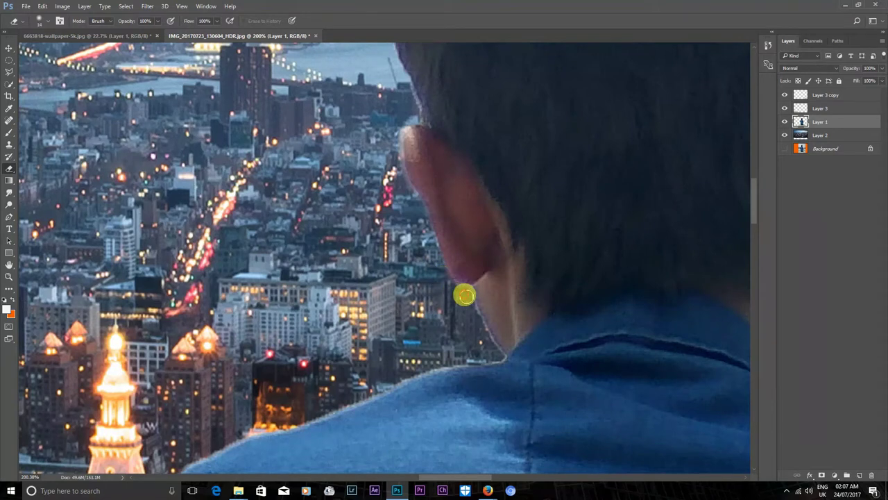
Erase the pink fringe along the man's neck and right ear on Layer 1
scroll(409, 208, "up", 2)
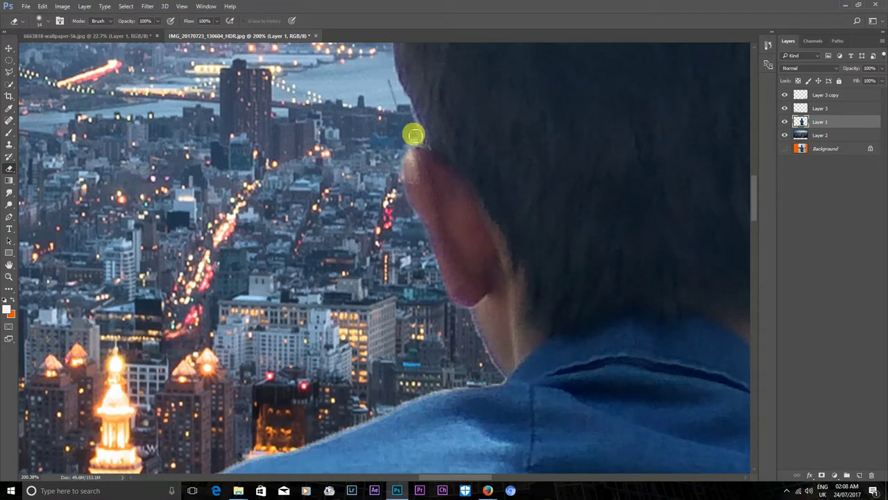
scroll(416, 142, "down", 5)
scroll(561, 199, "up", 2)
scroll(510, 212, "up", 3)
left_click_drag(512, 235, 510, 173)
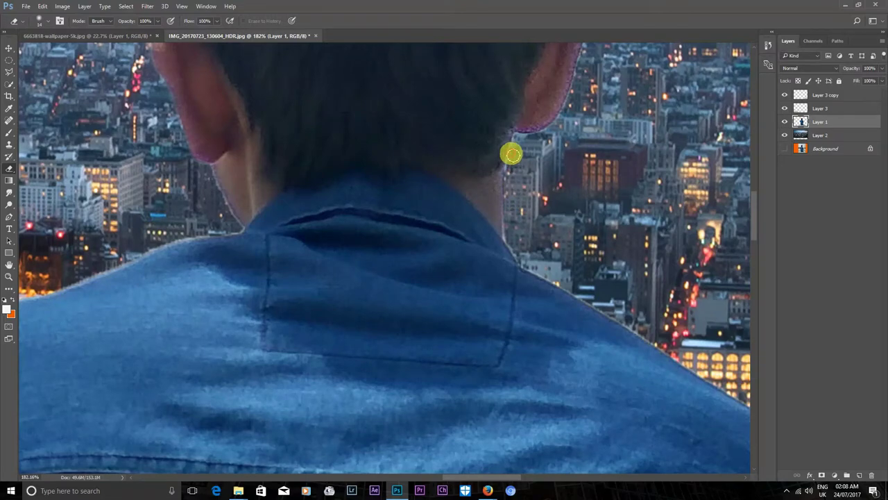
scroll(534, 172, "up", 2)
scroll(535, 181, "up", 2)
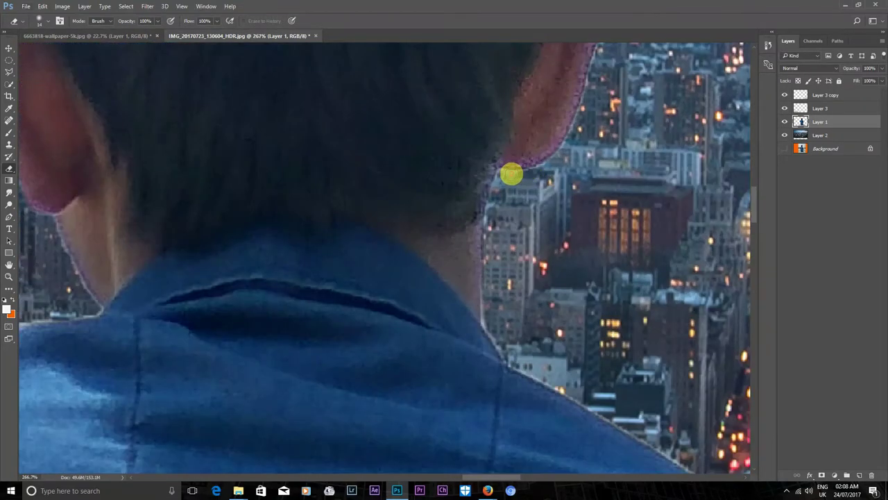
mouse_move(508, 174)
left_mouse_down()
mouse_move(551, 161)
mouse_move(585, 111)
left_mouse_up()
scroll(585, 111, "up", 2)
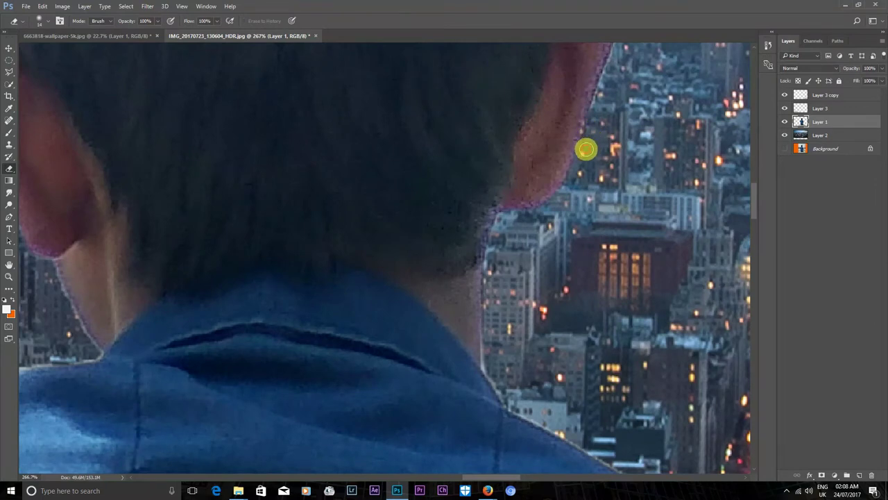
scroll(587, 149, "up", 2)
scroll(619, 89, "up", 2)
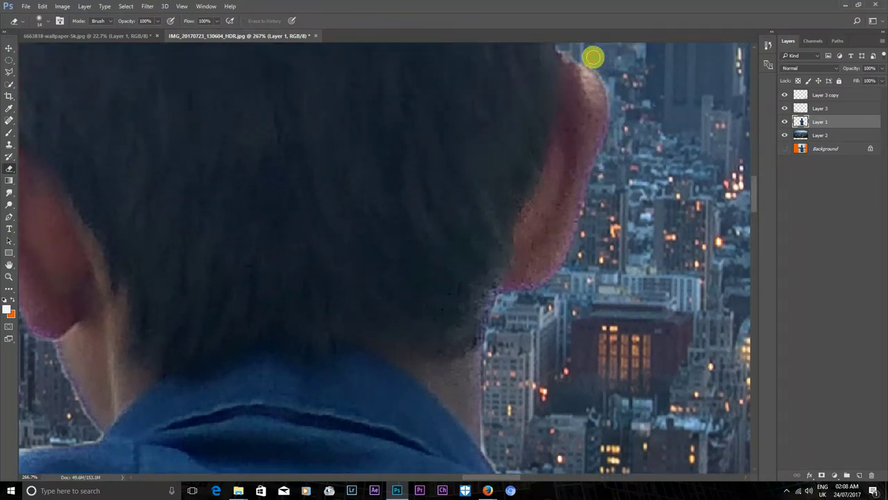
scroll(588, 57, "up", 1)
scroll(569, 80, "up", 2)
scroll(569, 87, "up", 1)
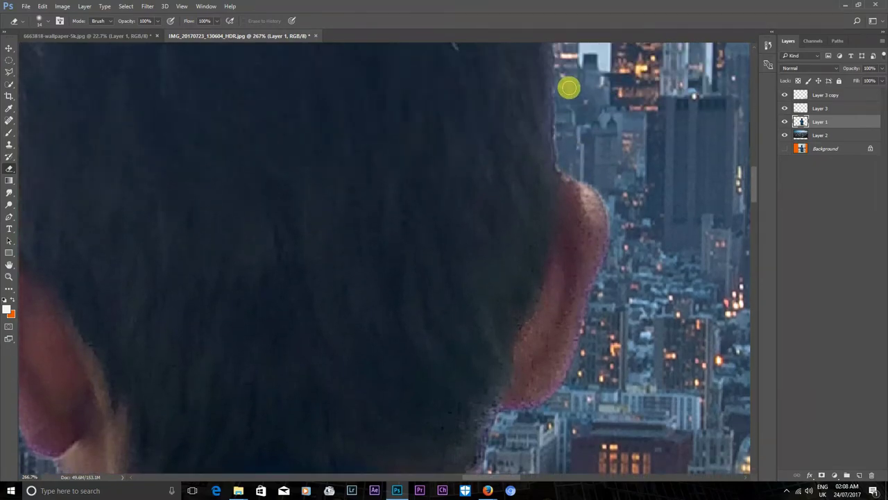
scroll(569, 91, "down", 3)
scroll(571, 104, "down", 2)
scroll(570, 106, "up", 2)
scroll(571, 106, "up", 1)
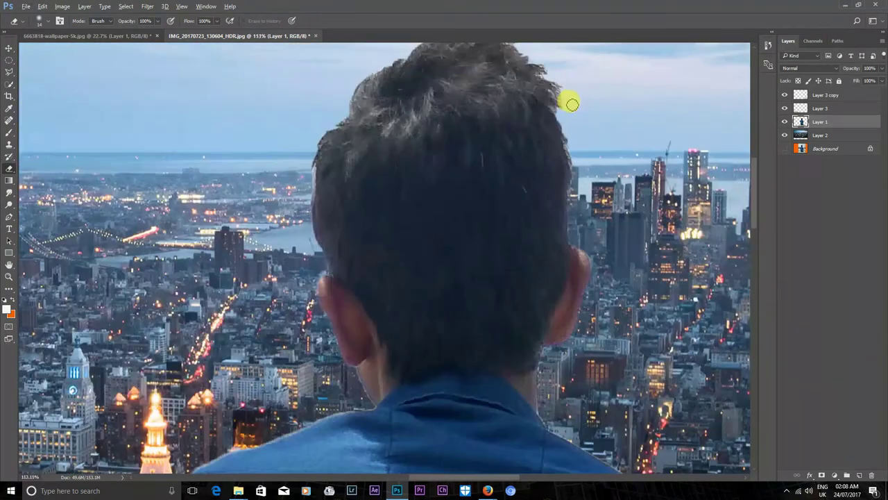
scroll(572, 108, "down", 2)
scroll(573, 109, "down", 4)
scroll(567, 107, "down", 3)
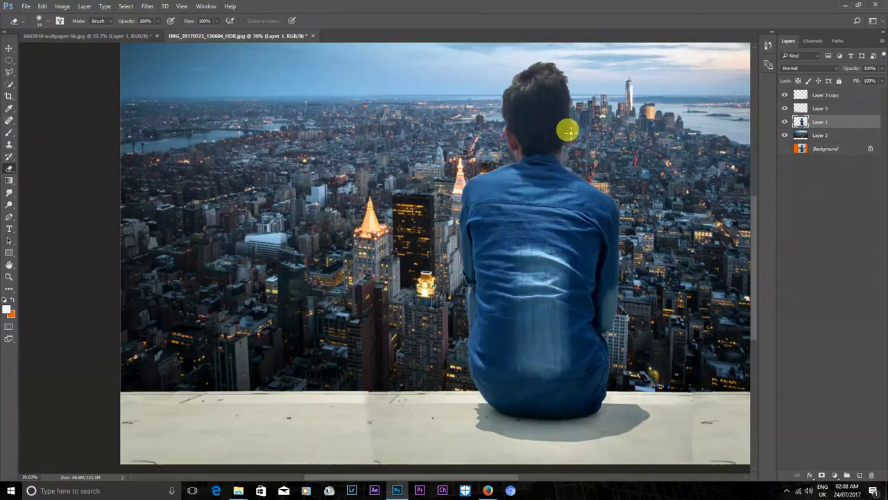
scroll(567, 130, "down", 1)
scroll(486, 121, "up", 2)
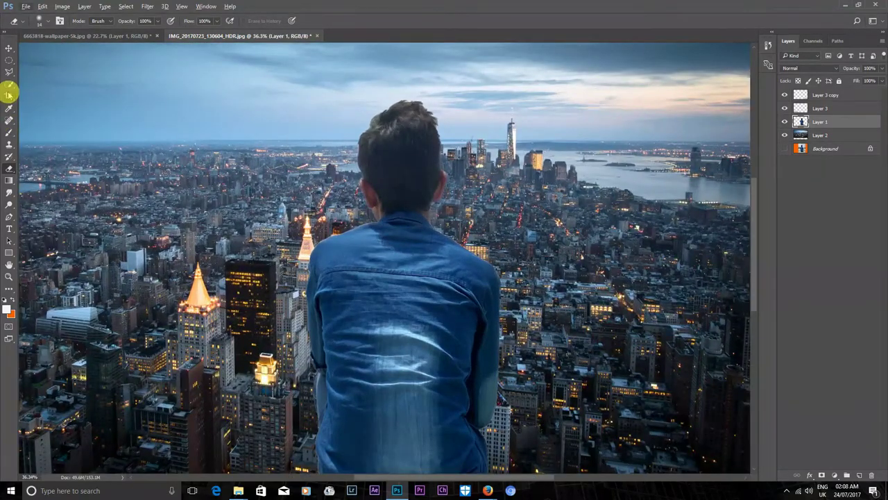
Select the Smudge tool with a 77 px brush
left_click(9, 193)
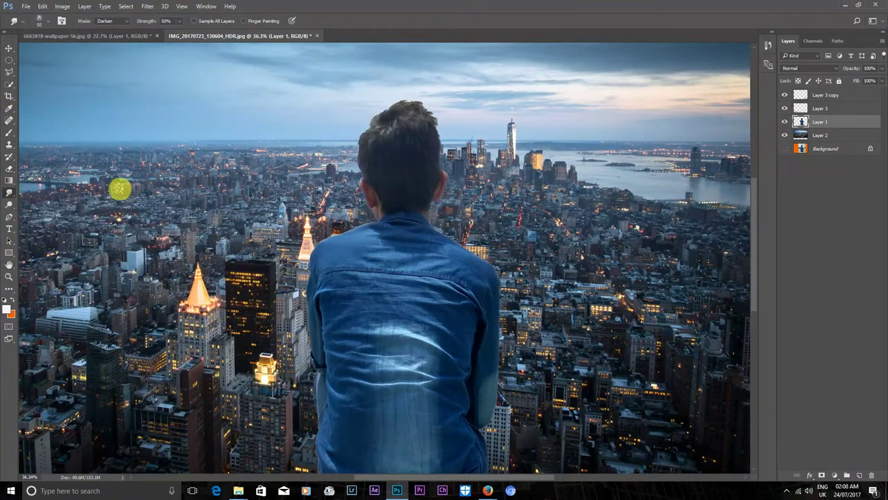
scroll(424, 161, "up", 2)
scroll(430, 156, "up", 2)
left_click(41, 21)
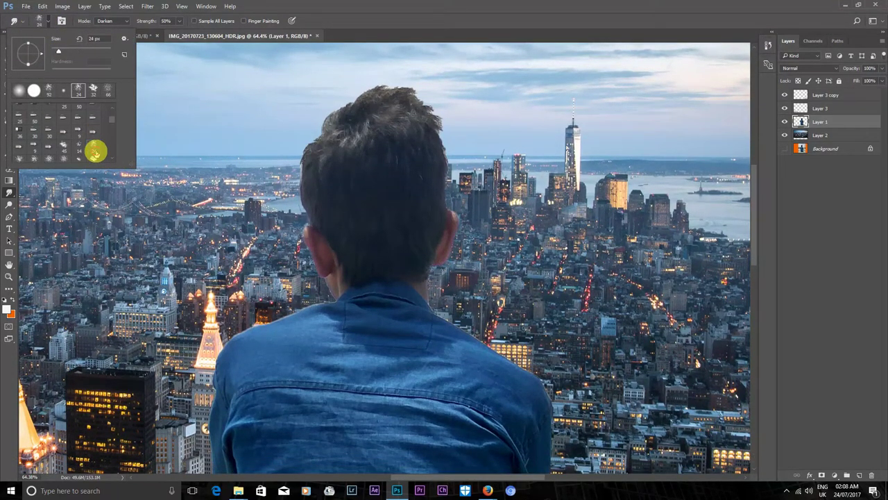
scroll(476, 151, "up", 2)
right_click(469, 138)
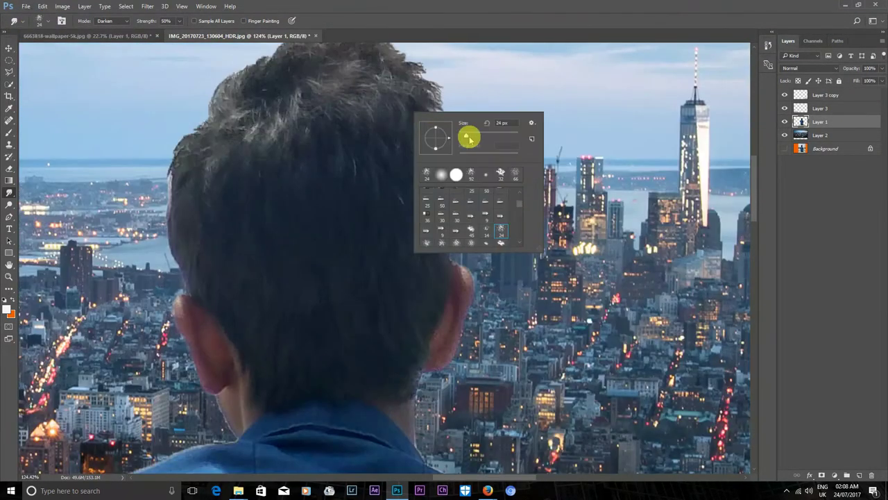
left_click_drag(480, 135, 481, 135)
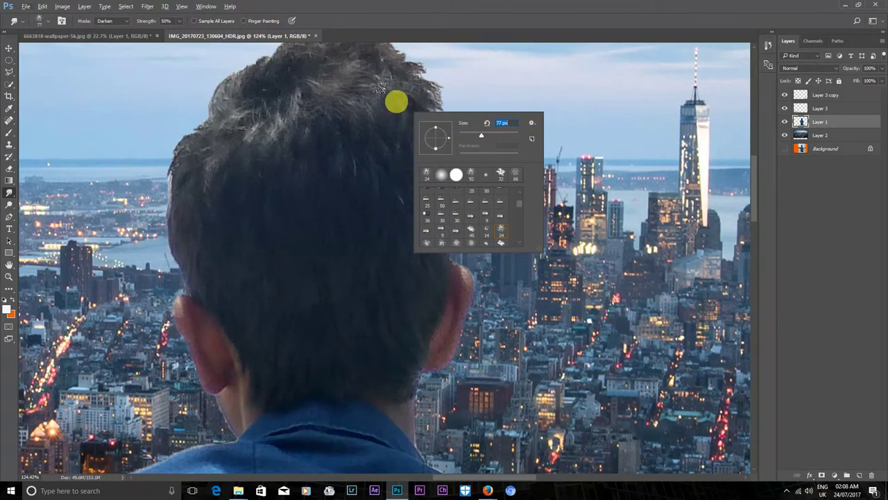
key("Return")
Smudge the top of the man's hair into the sky
scroll(435, 143, "down", 1)
scroll(434, 142, "down", 1)
scroll(426, 145, "down", 1)
mouse_move(348, 143)
left_mouse_down()
mouse_move(381, 138)
mouse_move(317, 155)
mouse_move(368, 132)
mouse_move(400, 139)
mouse_move(440, 184)
mouse_move(424, 139)
mouse_move(275, 164)
mouse_move(331, 120)
mouse_move(292, 139)
mouse_move(286, 163)
mouse_move(347, 113)
mouse_move(324, 123)
mouse_move(415, 184)
mouse_move(427, 226)
mouse_move(252, 213)
mouse_move(234, 254)
mouse_move(247, 287)
mouse_move(234, 270)
left_mouse_up()
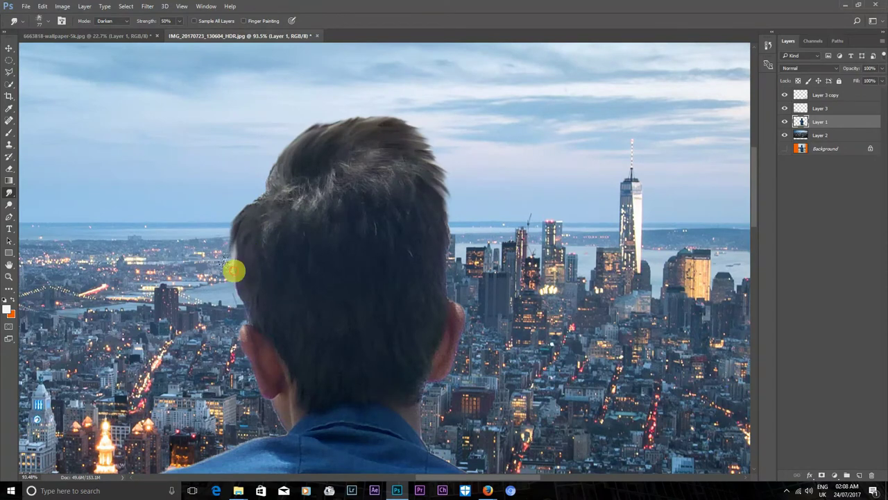
scroll(321, 249, "down", 2)
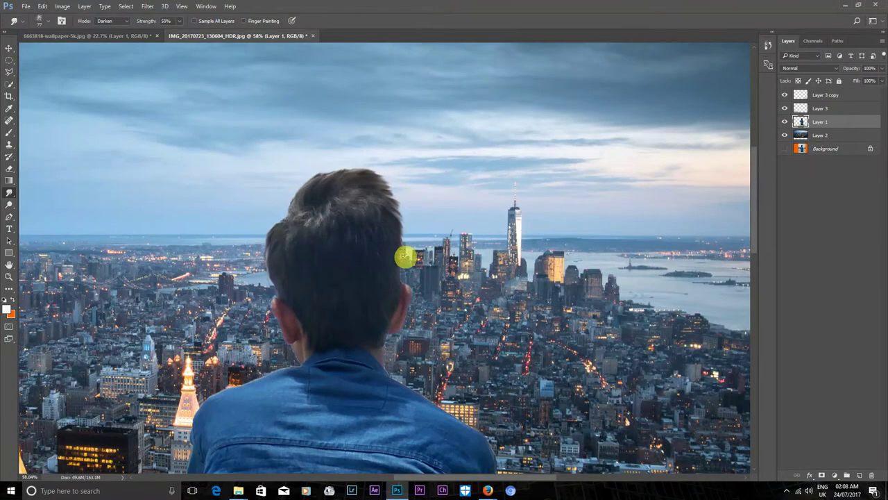
scroll(430, 294, "down", 2)
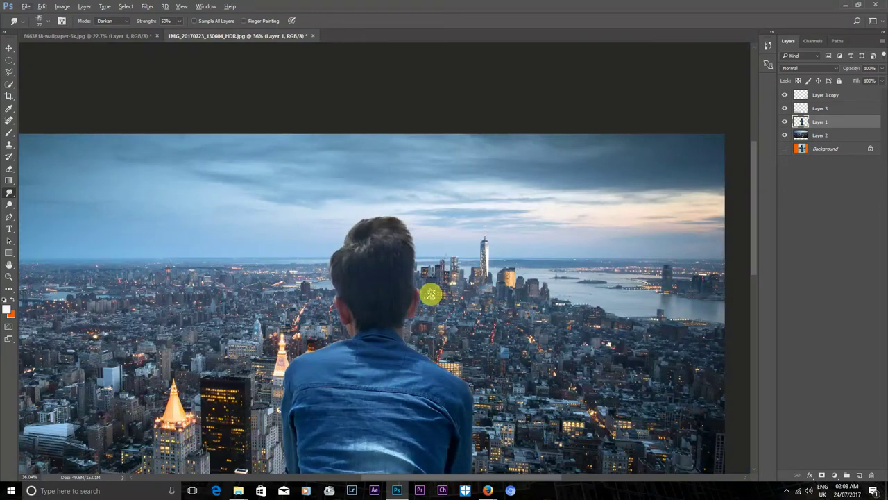
scroll(416, 288, "up", 1)
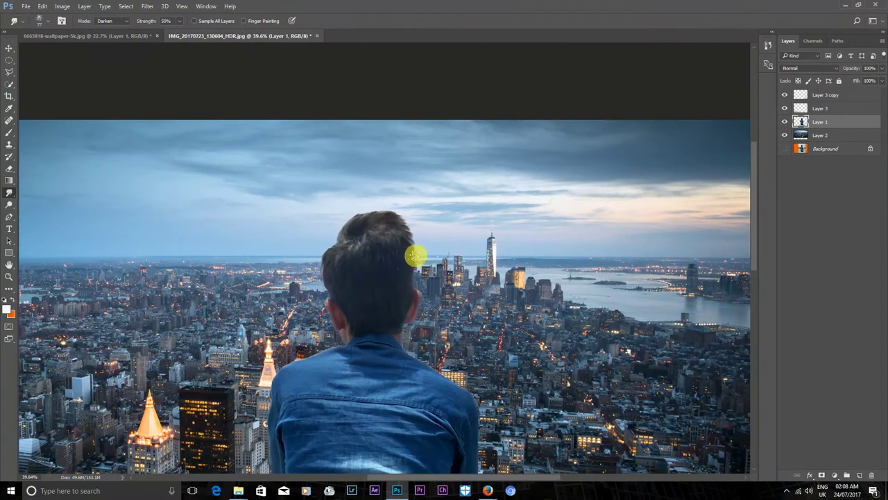
scroll(435, 288, "down", 2)
scroll(440, 173, "up", 1)
scroll(448, 173, "up", 1)
scroll(460, 210, "down", 1)
scroll(461, 213, "down", 1)
scroll(460, 212, "down", 1)
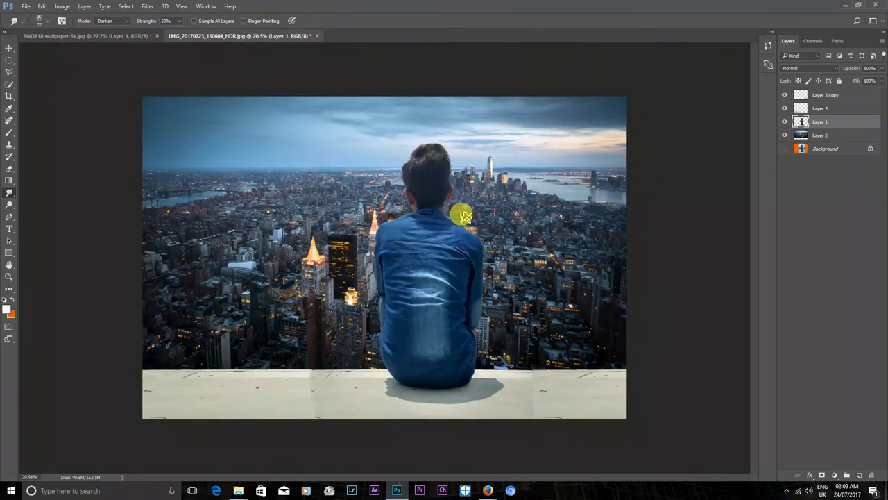
Select Layer 3 copy and stamp all visible layers into a new Layer 4
left_click(808, 95)
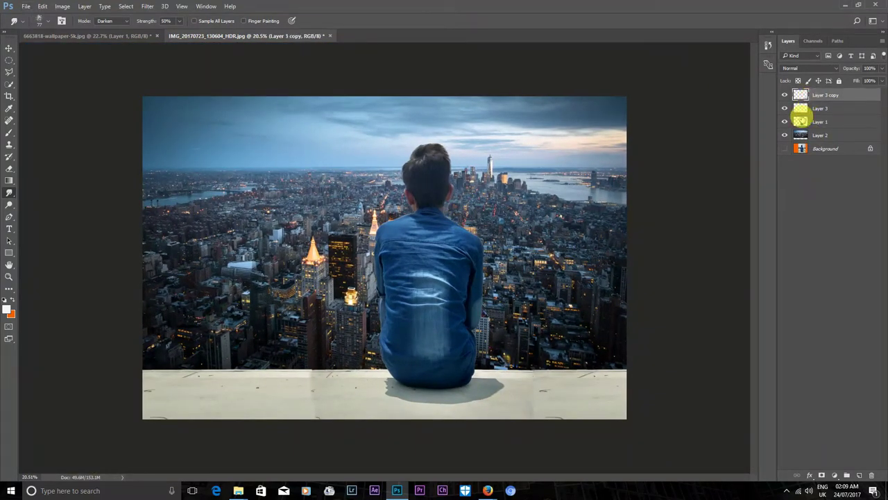
key("ctrl+shift+alt+e")
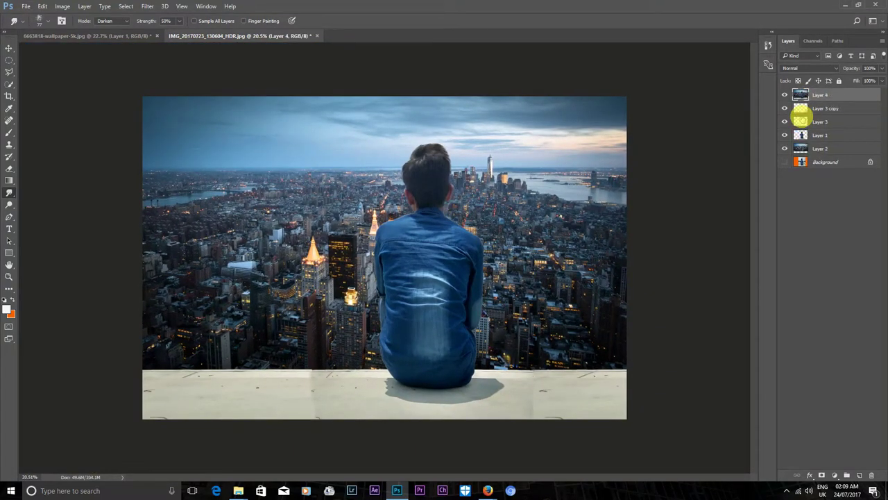
scroll(591, 192, "down", 1)
scroll(585, 202, "up", 2)
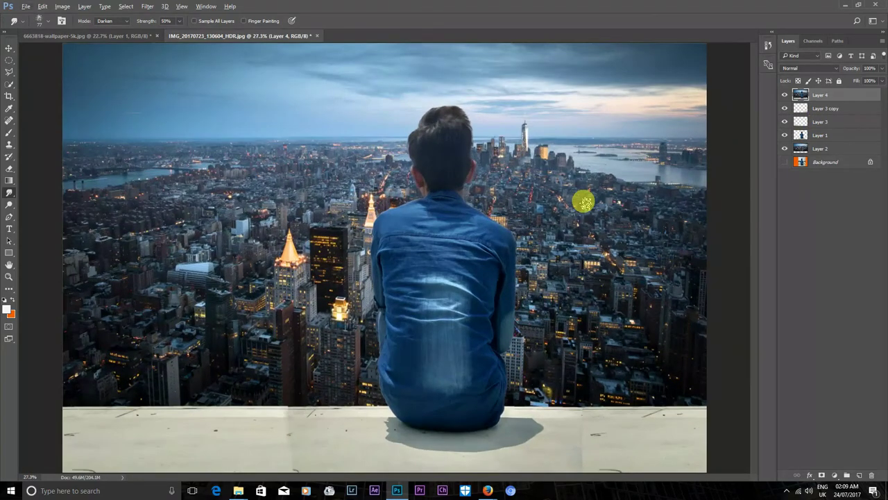
left_click(62, 6)
mouse_move(104, 30)
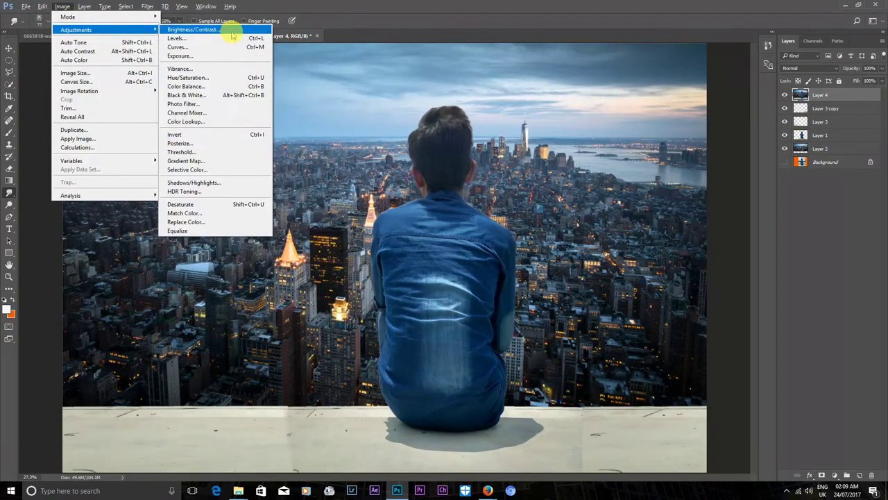
Confirm a slight Brightness/Contrast tweak, then apply Levels 13, 1.11, 243 to Layer 4
left_click(232, 32)
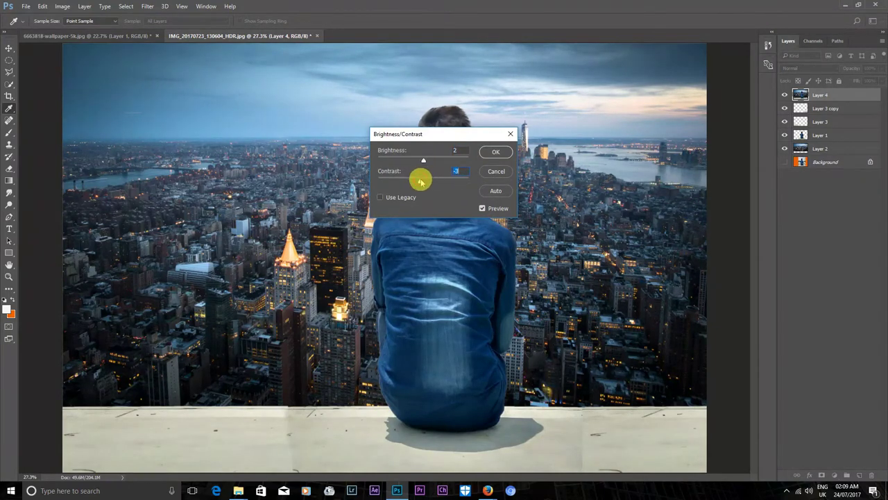
left_click(495, 151)
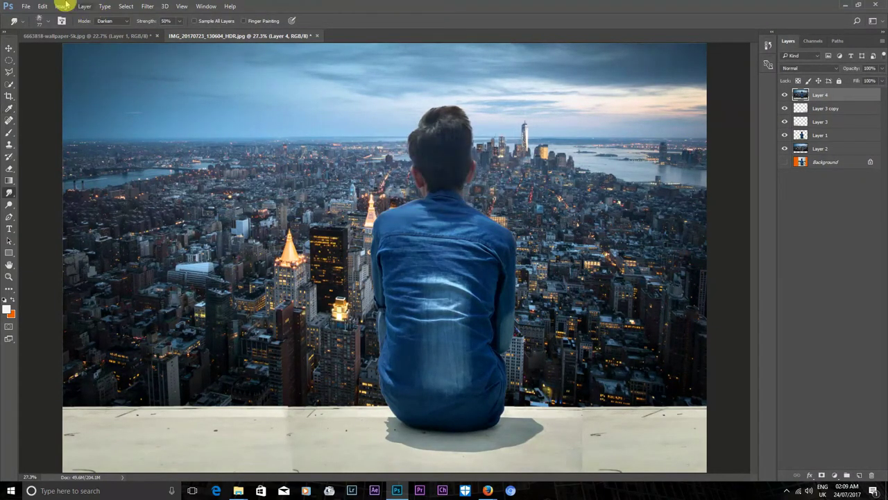
left_click(63, 6)
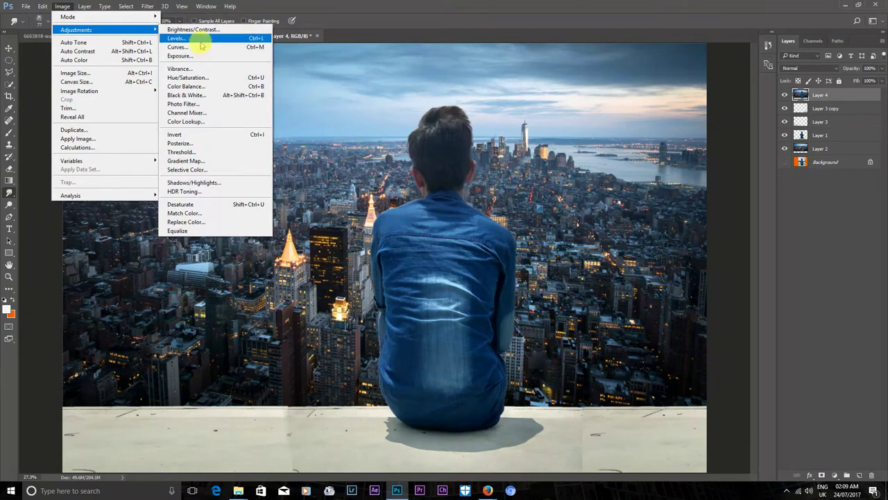
left_click(201, 41)
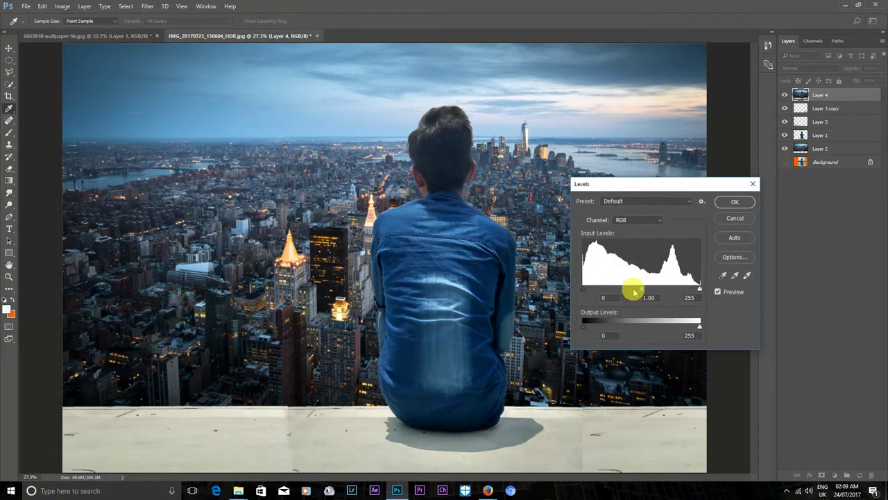
left_click(639, 288)
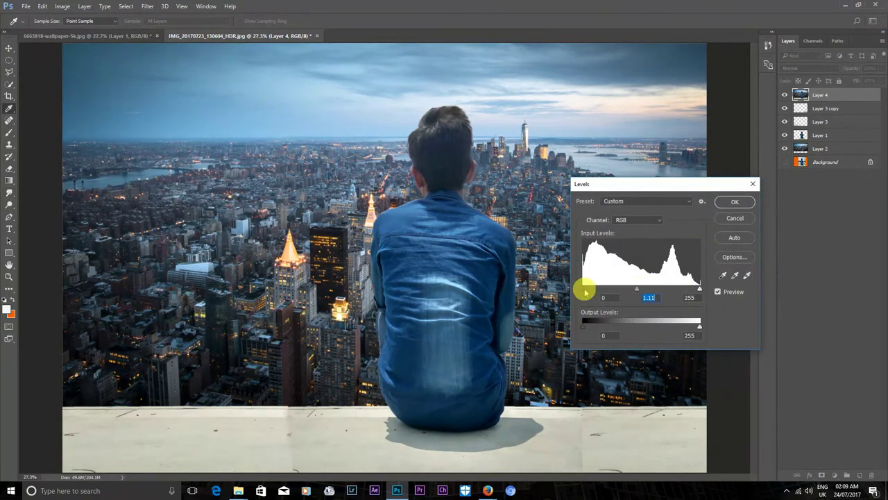
left_click_drag(698, 290, 693, 290)
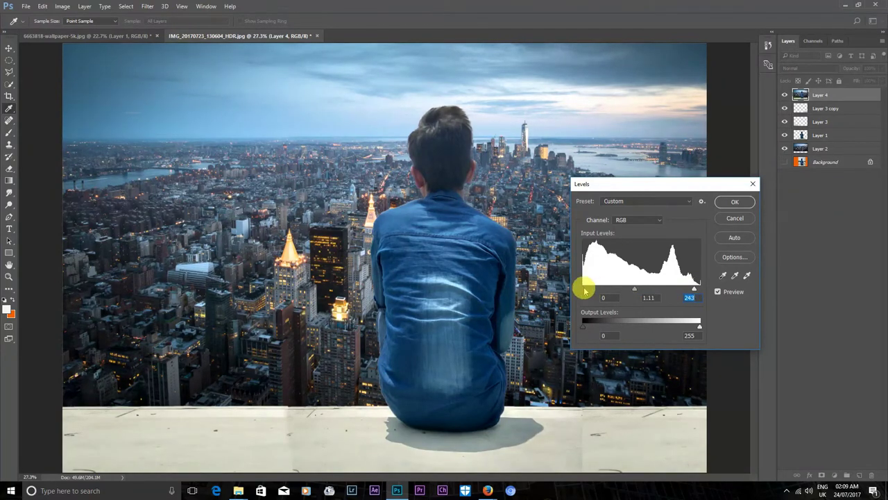
left_click(735, 202)
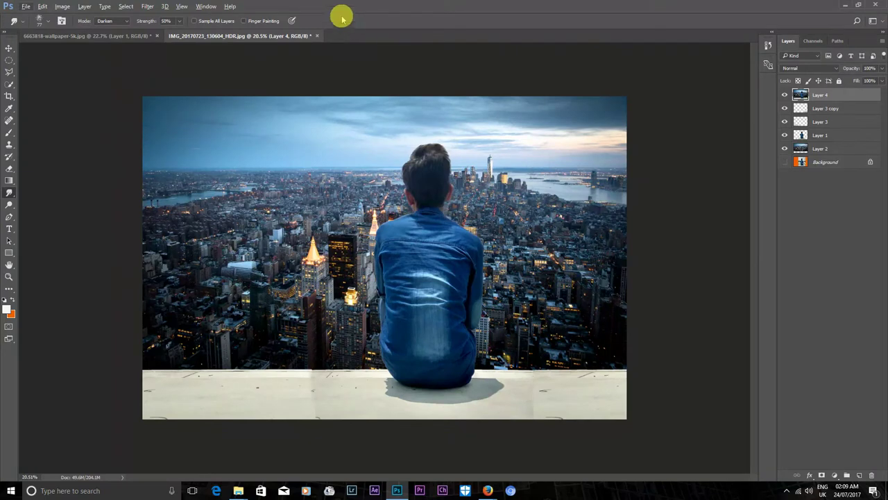
left_click(147, 7)
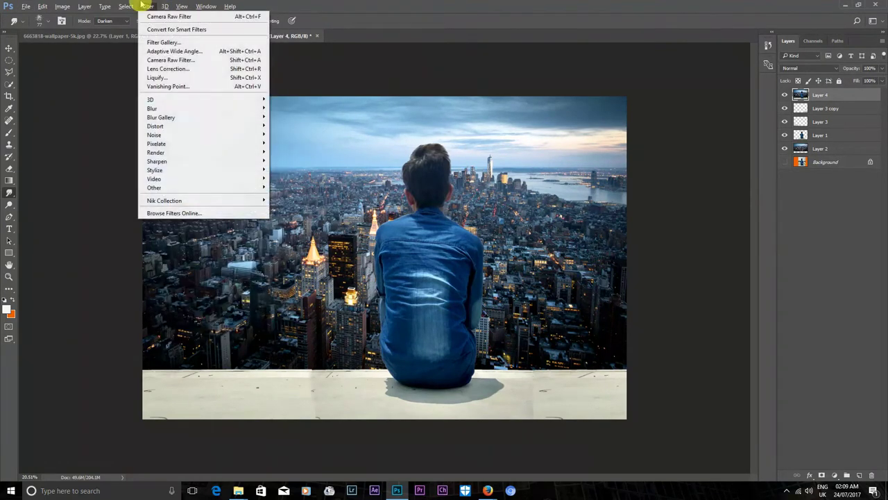
Apply Camera Raw: Blacks -16, Shadows +12, Clarity +10, Temperature -2, Tint +13, luminance noise reduction
left_click(162, 61)
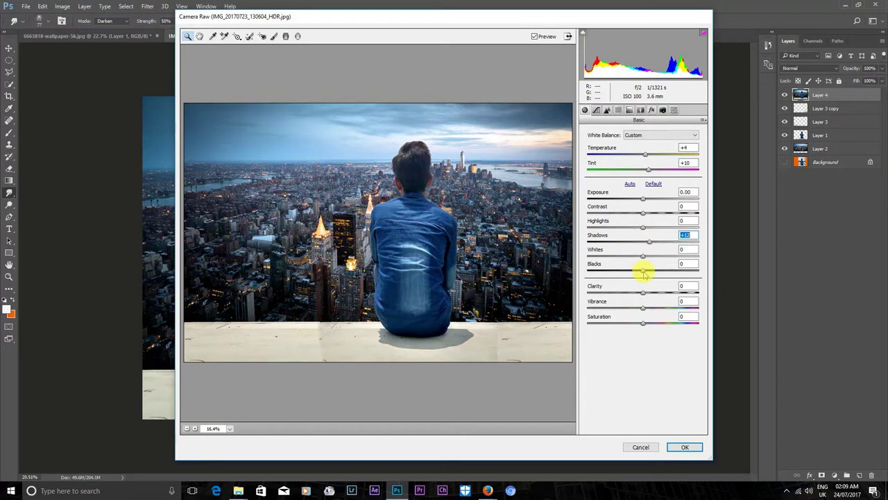
left_click_drag(653, 271, 635, 270)
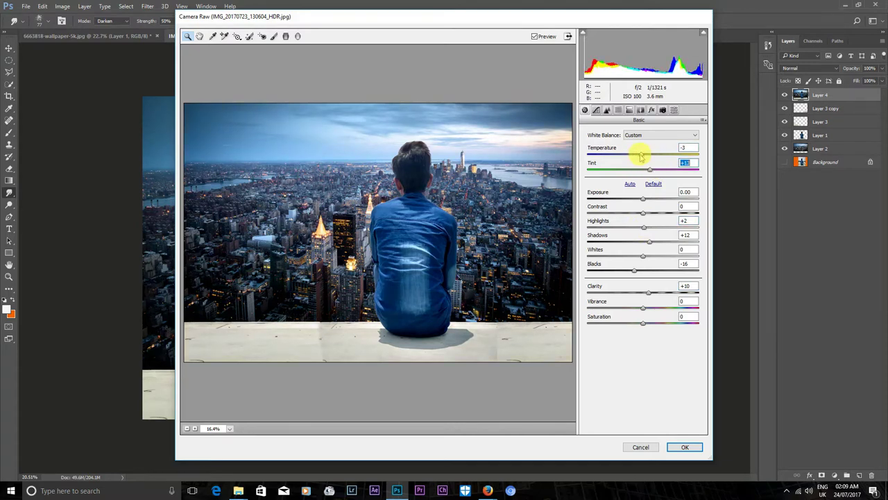
left_click_drag(645, 156, 646, 154)
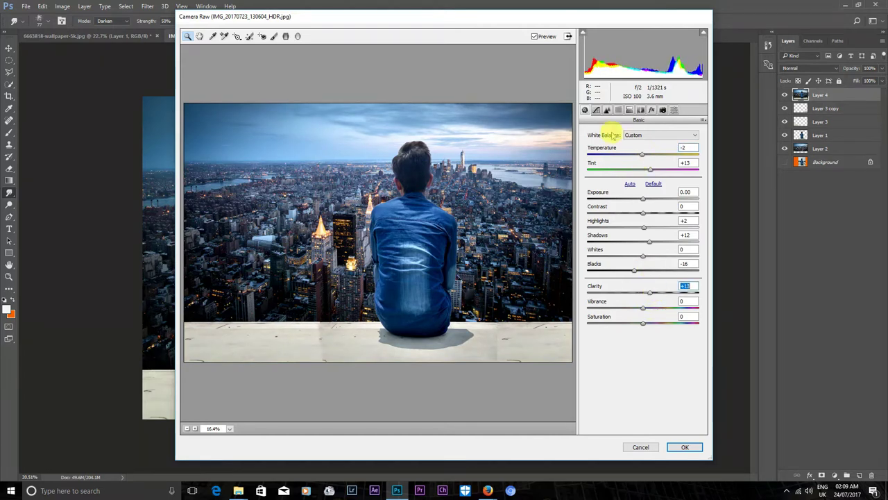
left_click(607, 111)
left_click_drag(594, 224, 595, 225)
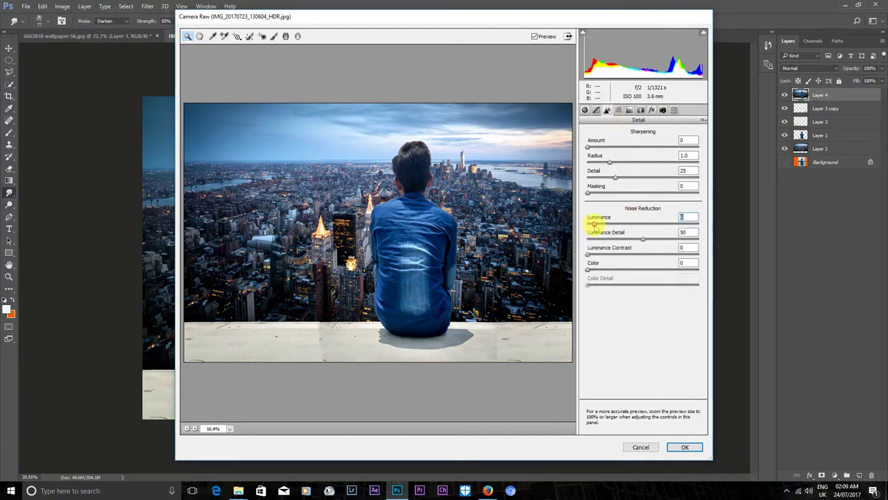
left_click(617, 110)
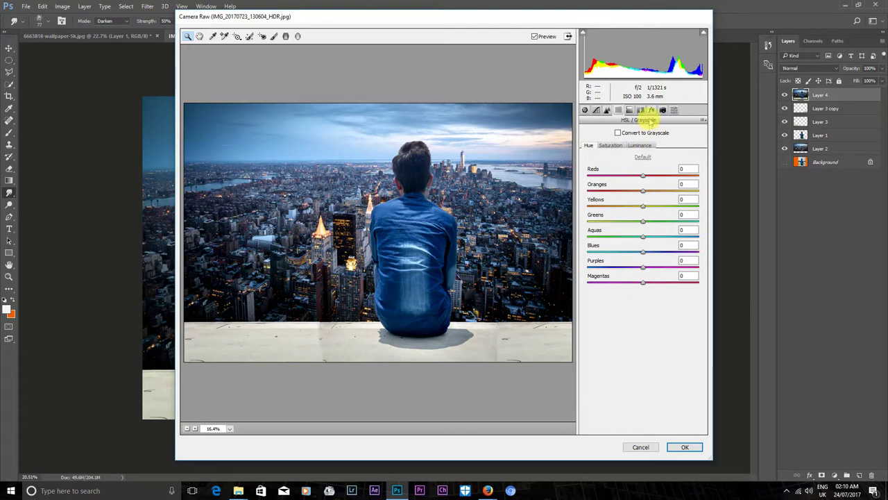
left_click(670, 445)
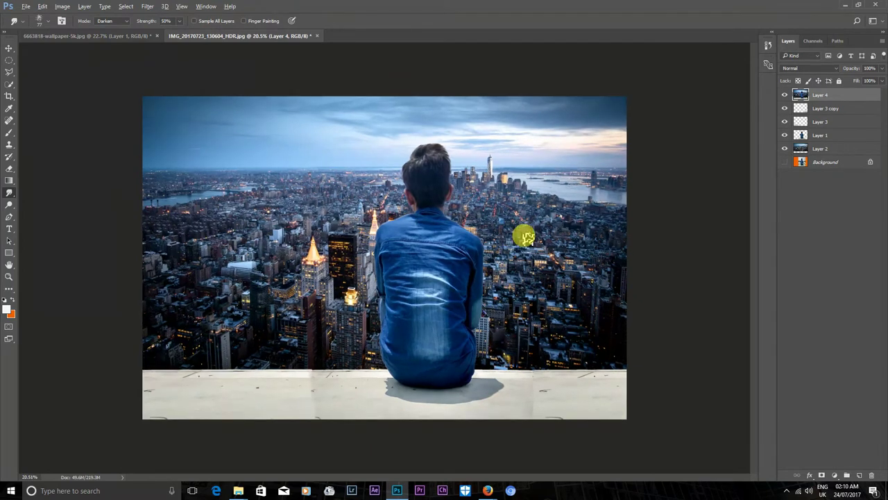
Load Layer 1's selection and copy the man and ledge to new Layer 5
scroll(687, 170, "down", 1)
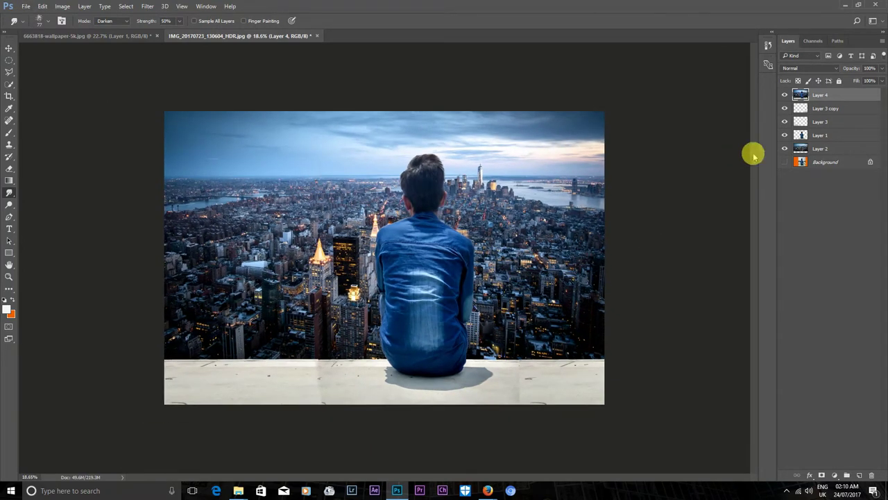
left_click(801, 136, "ctrl")
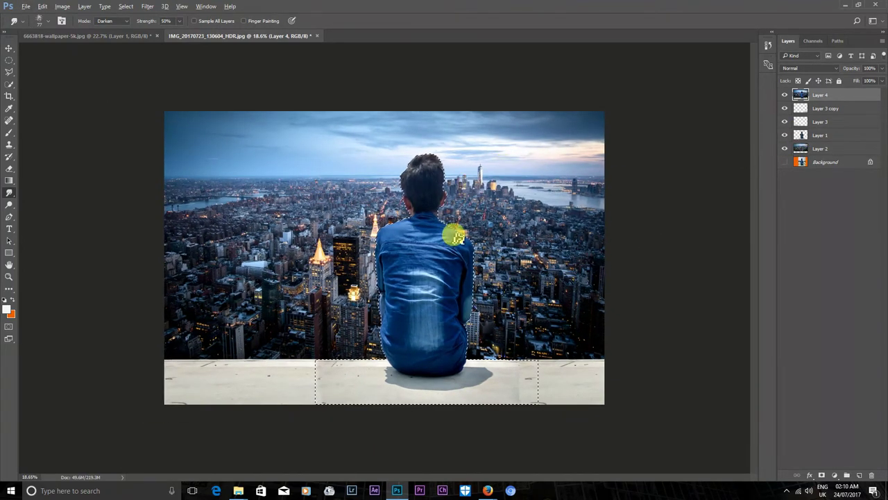
scroll(456, 233, "up", 2)
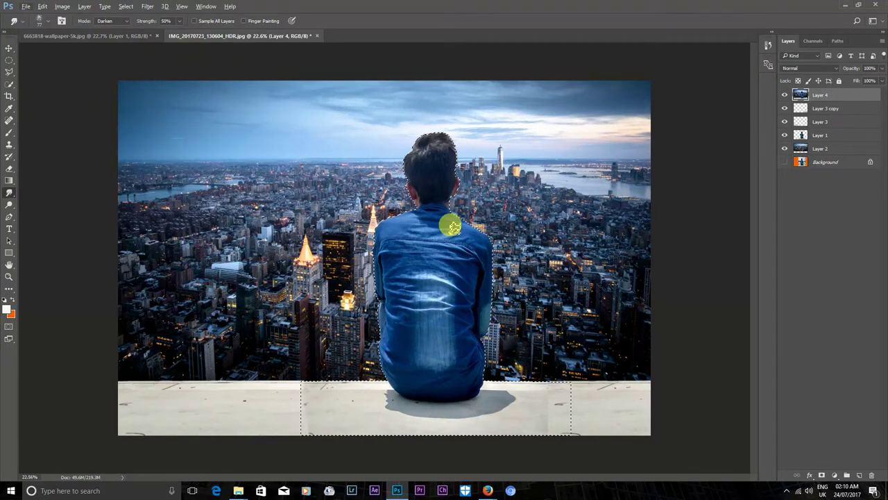
key("ctrl+j")
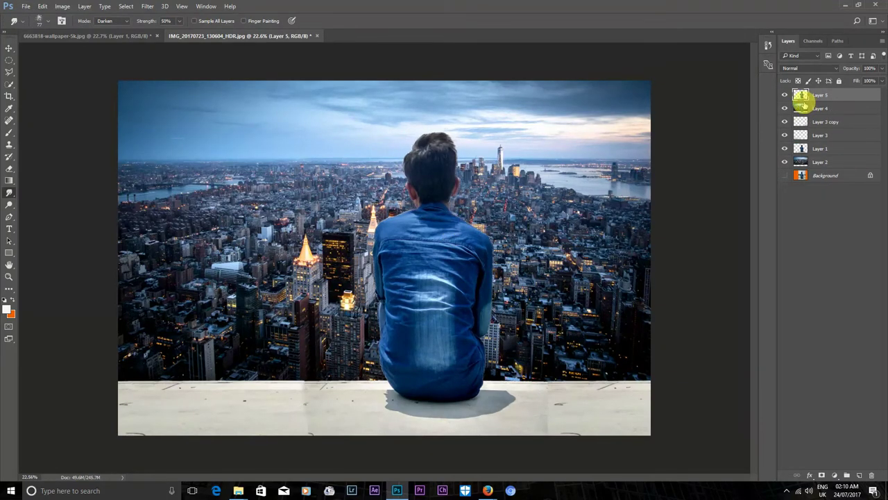
Drag IMG-20150928-WA0127 from the Pictures folder onto the canvas and move it to the top
scroll(573, 299, "up", 2)
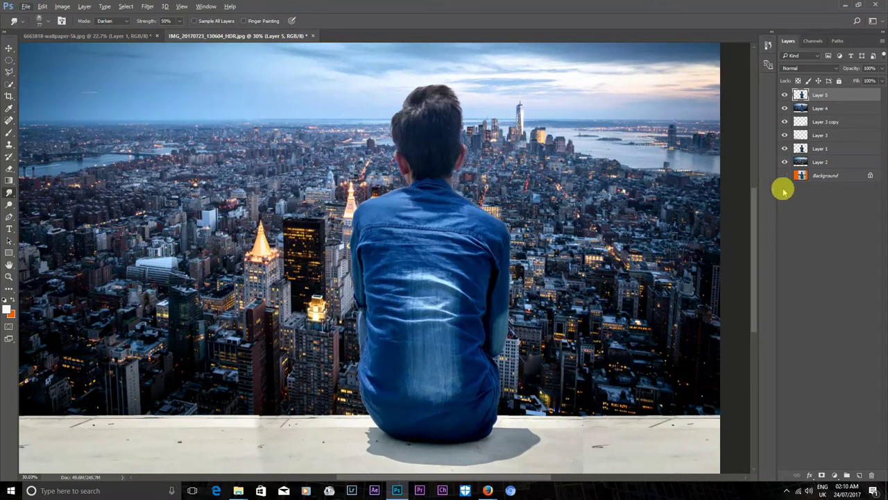
scroll(515, 201, "down", 2)
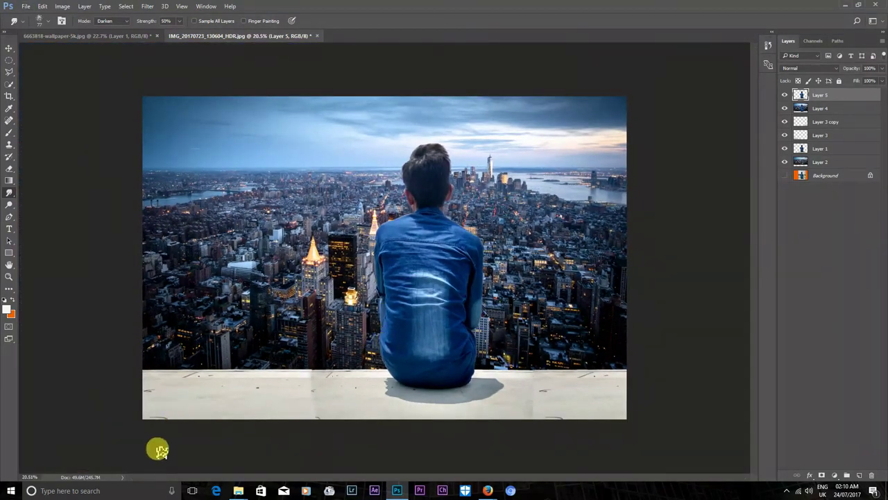
left_click(238, 491)
left_click(188, 451)
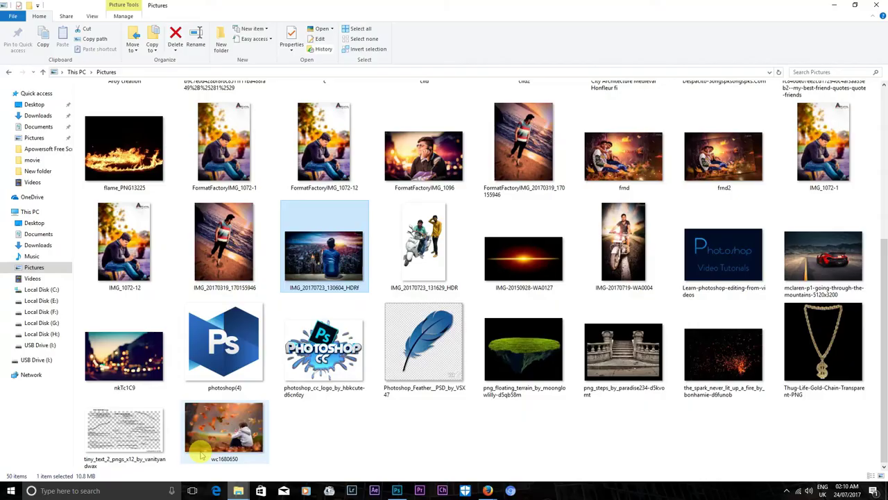
mouse_move(520, 257)
left_mouse_down()
mouse_move(466, 393)
mouse_move(458, 270)
mouse_move(588, 423)
left_mouse_up()
mouse_move(526, 340)
left_mouse_down()
mouse_move(547, 188)
mouse_move(789, 143)
mouse_move(529, 176)
mouse_move(521, 202)
left_mouse_up()
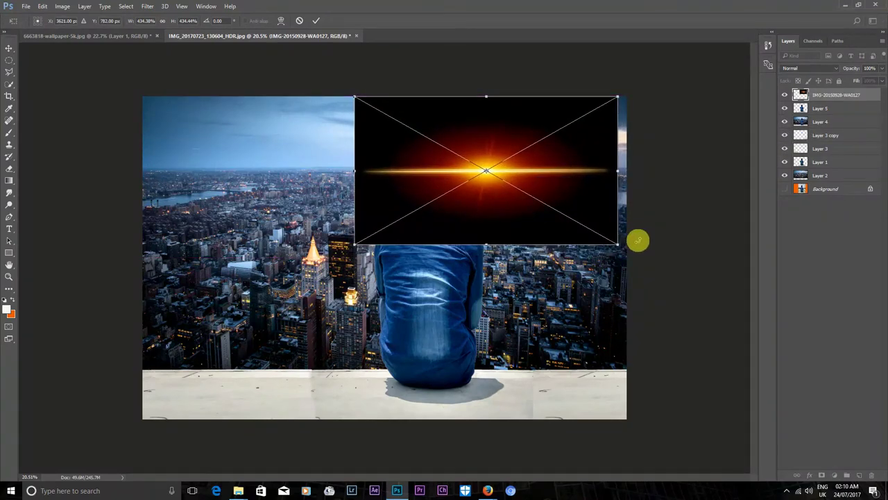
Scale up the flare, set it to Screen, and shift its glow onto the right horizon
mouse_move(615, 245)
left_mouse_down()
mouse_move(708, 186)
mouse_move(675, 222)
mouse_move(701, 257)
mouse_move(689, 250)
left_mouse_up()
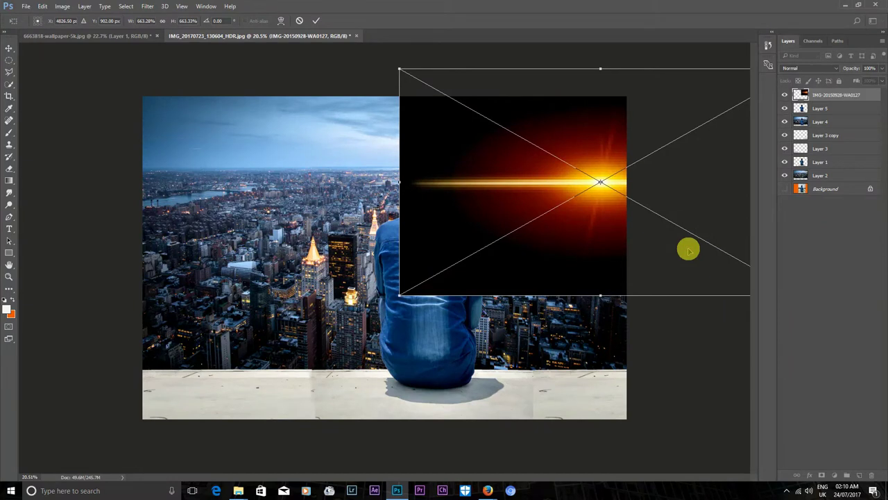
key("Return")
scroll(805, 70, "down", 2)
scroll(805, 69, "down", 4)
scroll(805, 70, "down", 2)
scroll(805, 70, "down", 1)
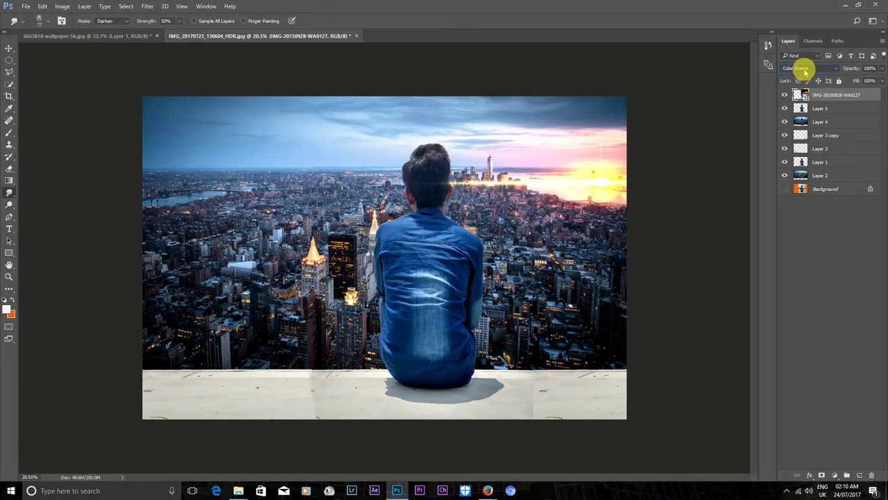
scroll(805, 69, "down", 1)
scroll(805, 70, "up", 1)
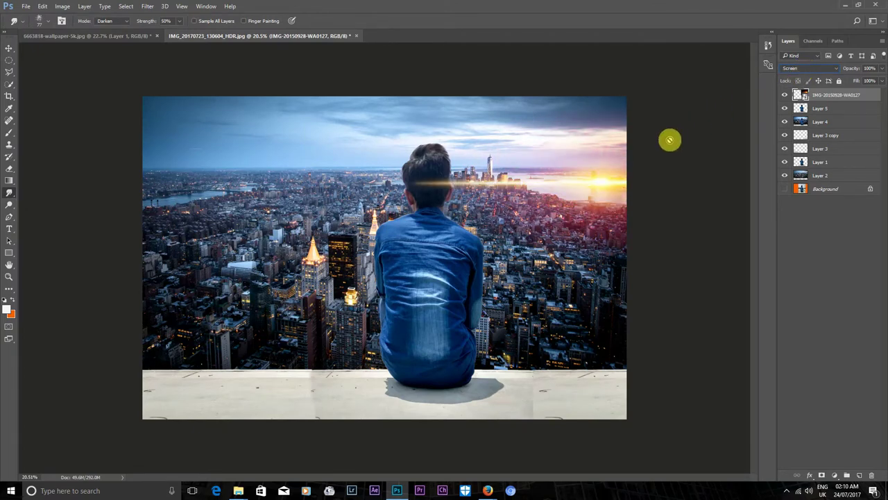
key("ctrl+t")
left_click_drag(601, 299, 632, 230)
key("Return")
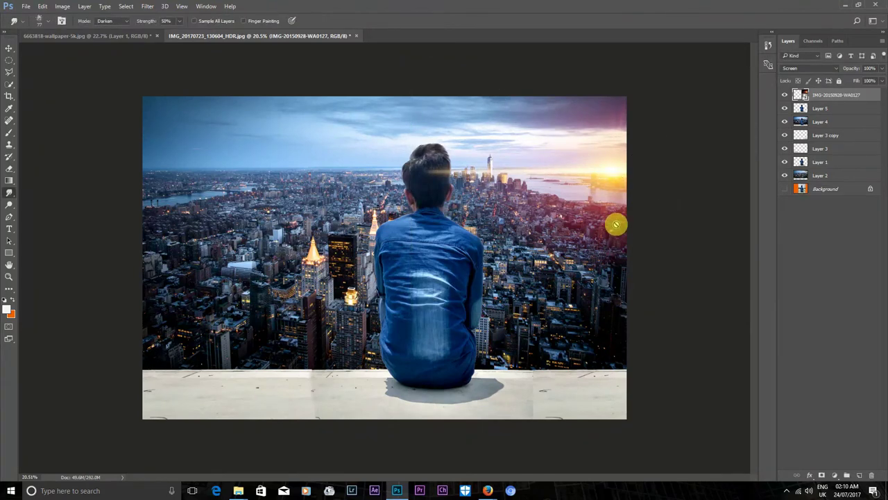
Apply a Gaussian Blur to the flare layer and move it beneath Layer 5
left_click(147, 6)
left_click(297, 144)
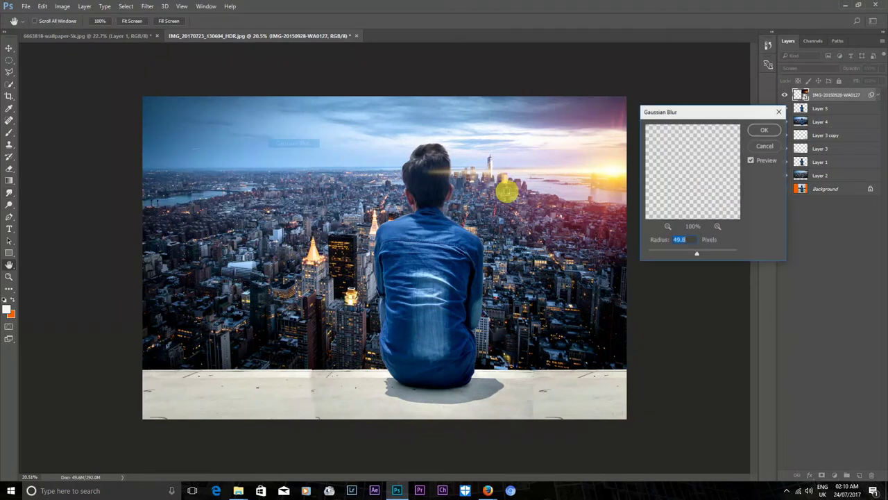
left_click(761, 135)
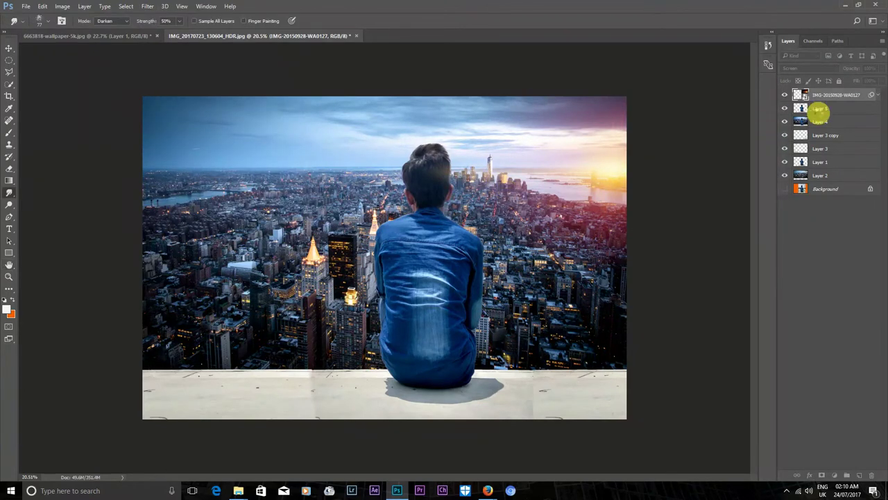
left_click_drag(832, 98, 831, 142)
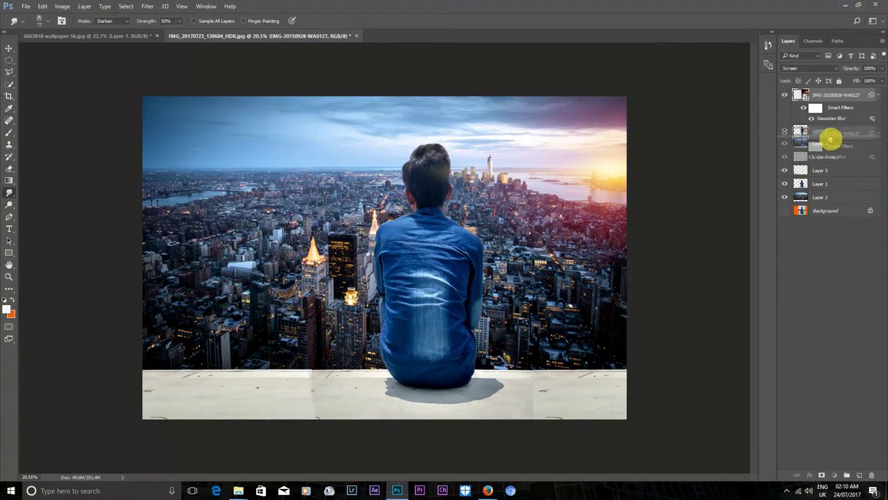
Hide the IMG-20150928-WA0127 sunset glow layer and select Layer 4
scroll(615, 160, "up", 1)
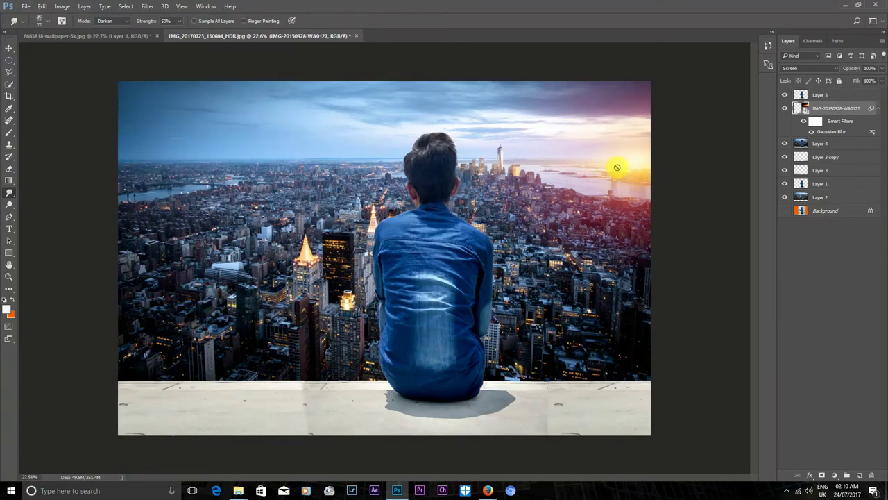
scroll(616, 164, "down", 2)
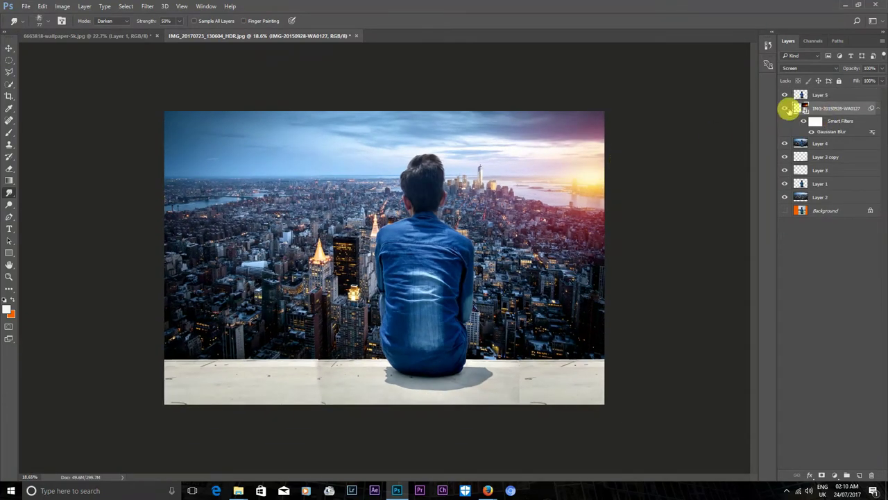
left_click(785, 108)
left_click(820, 146)
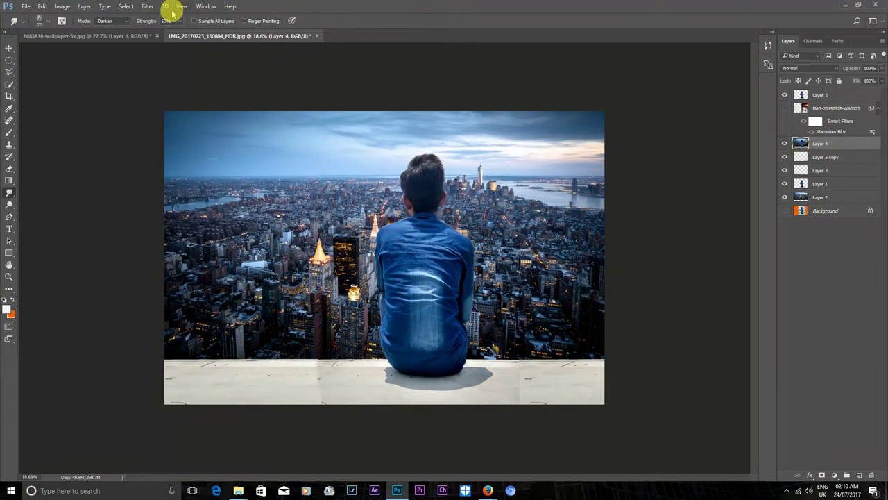
In Camera Raw on Layer 4, raise Clarity to +23 and add a negative post-crop vignette
left_click(147, 6)
left_click(166, 60)
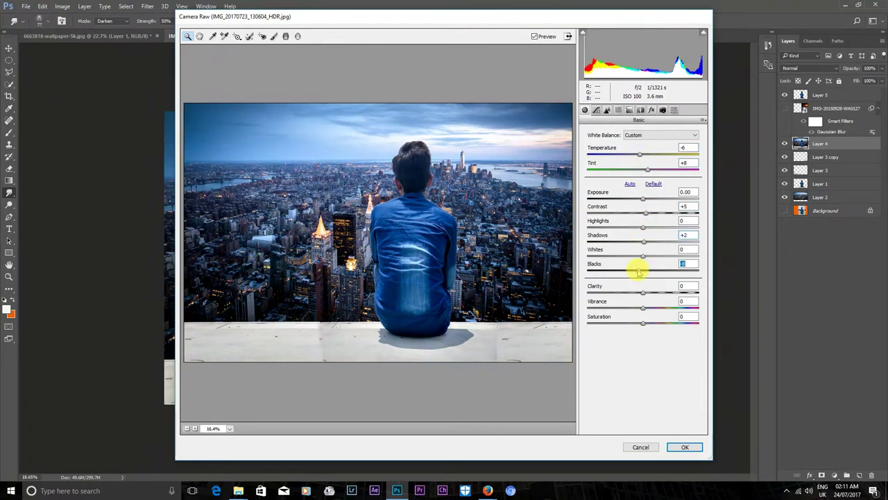
left_click_drag(644, 292, 651, 295)
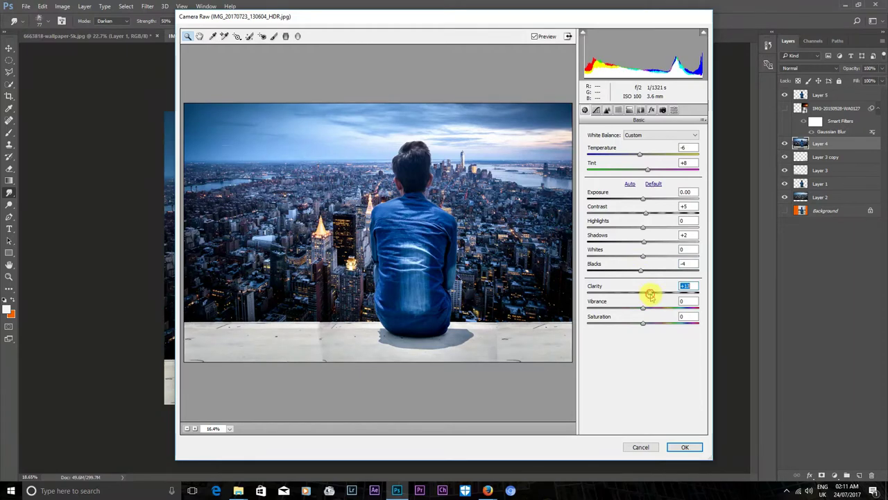
left_click(646, 154)
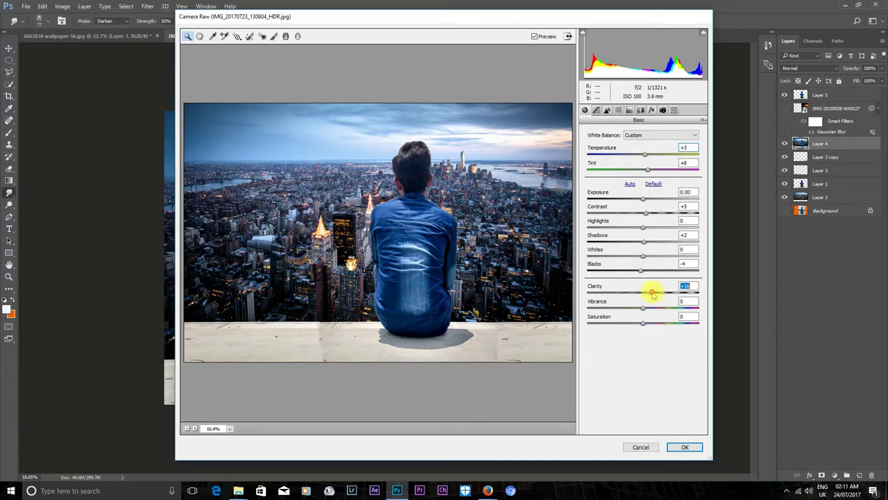
left_click_drag(649, 292, 655, 294)
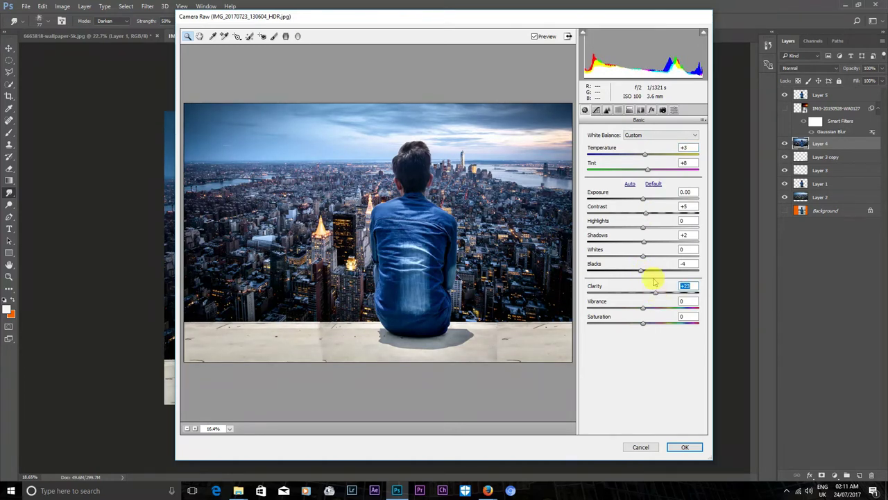
left_click(652, 110)
left_click_drag(644, 228, 611, 227)
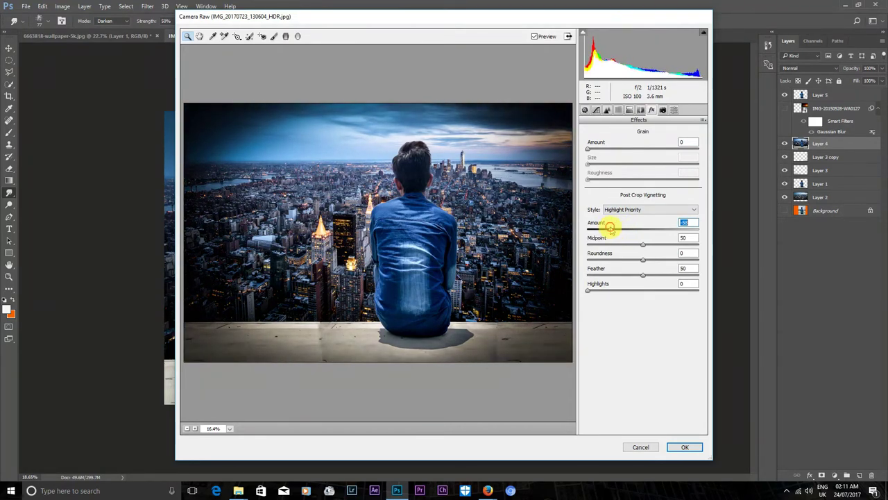
Cool the Temperature to -6 and apply the Camera Raw grade
left_click(607, 110)
left_click(596, 109)
left_click(584, 110)
left_click_drag(648, 159, 643, 156)
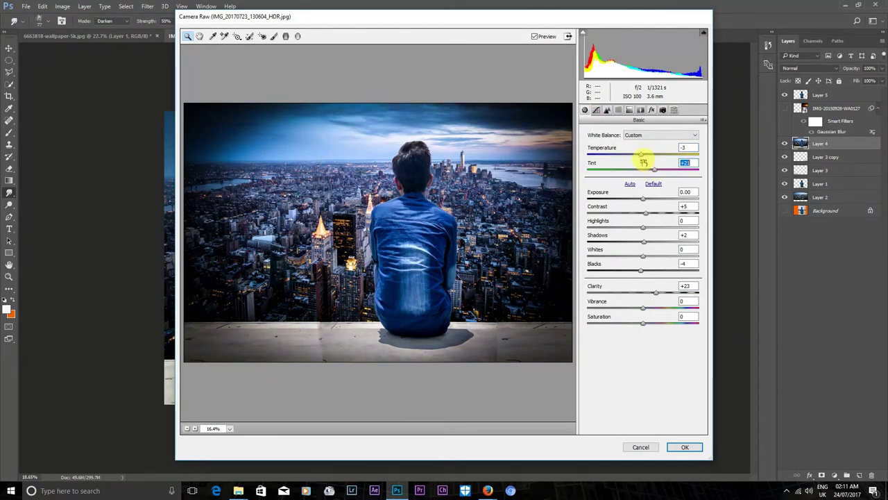
left_click_drag(641, 154, 642, 156)
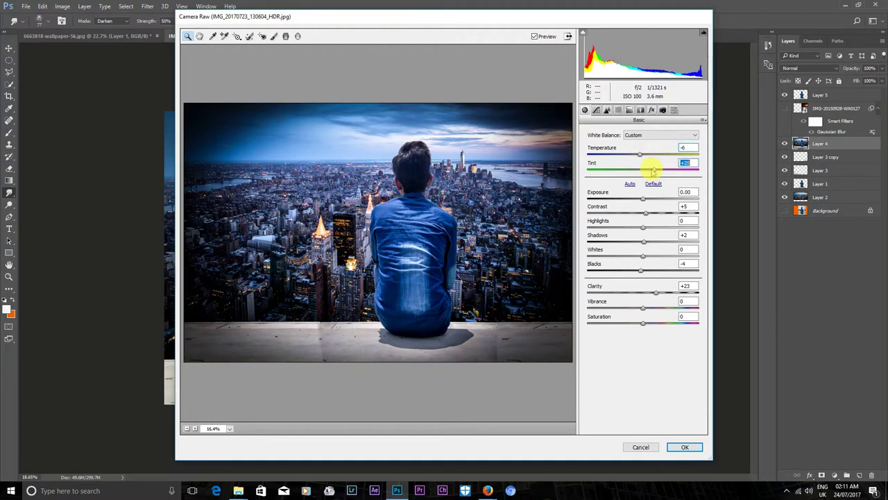
left_click(682, 447)
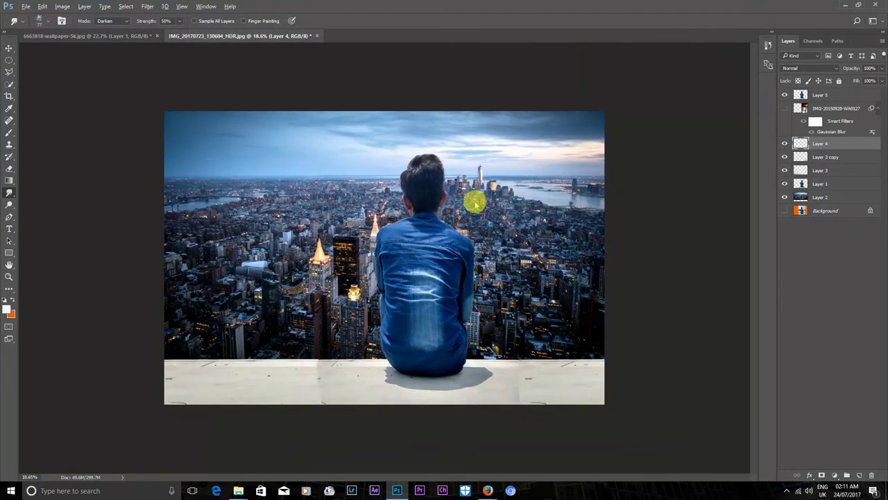
Hide the bright ledge patch layer and copy the selected ledge area to a new Layer 6
scroll(470, 203, "down", 1, "alt")
scroll(470, 203, "up", 1, "alt")
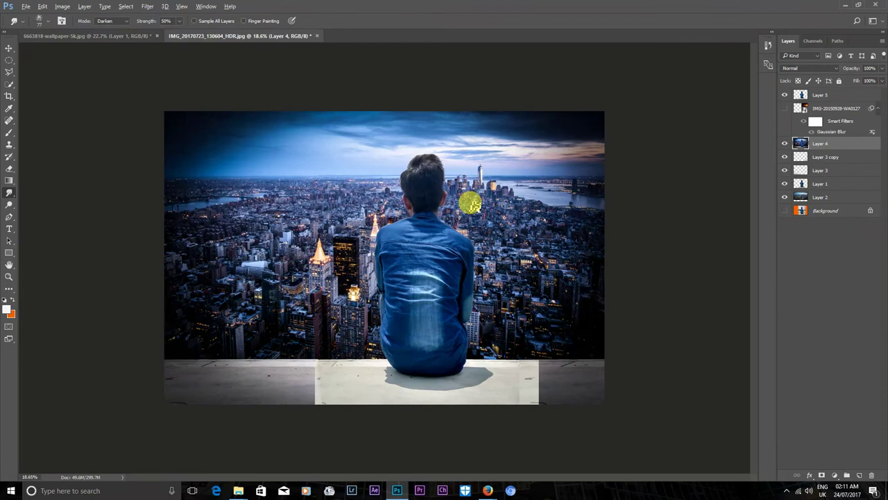
scroll(470, 204, "up", 1, "alt")
scroll(476, 198, "up", 1)
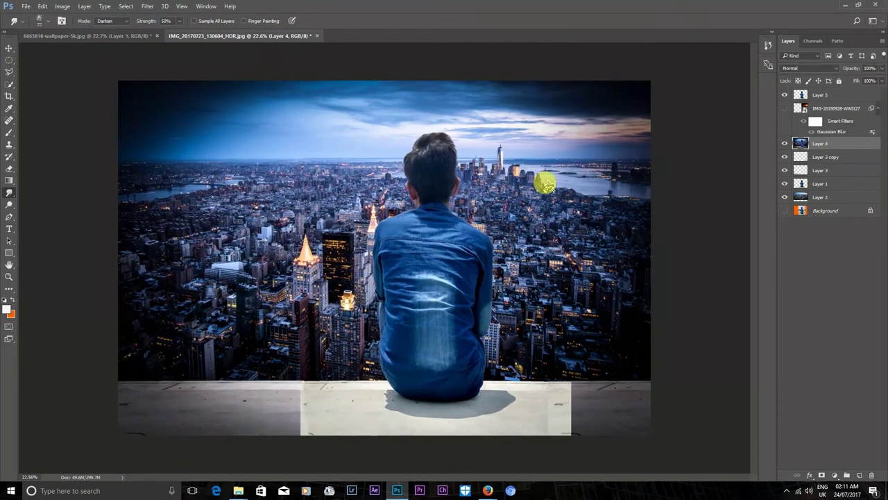
scroll(495, 185, "down", 1)
left_click(783, 96)
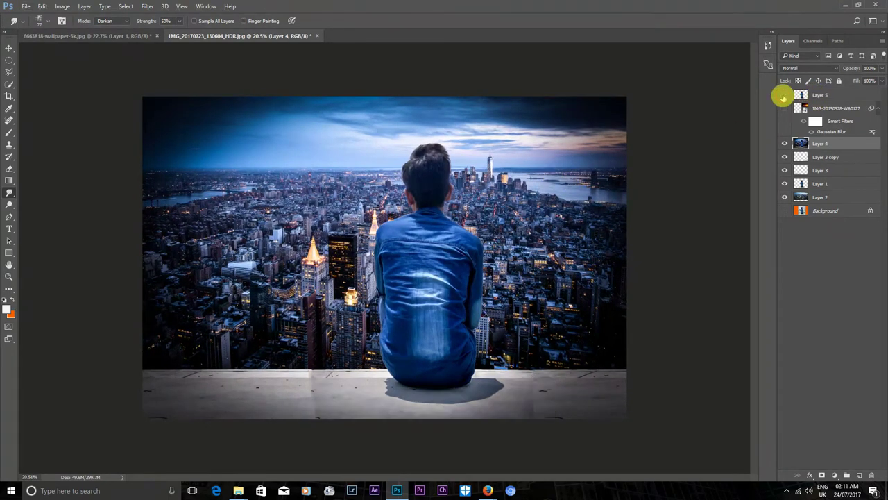
scroll(507, 169, "down", 1, "alt")
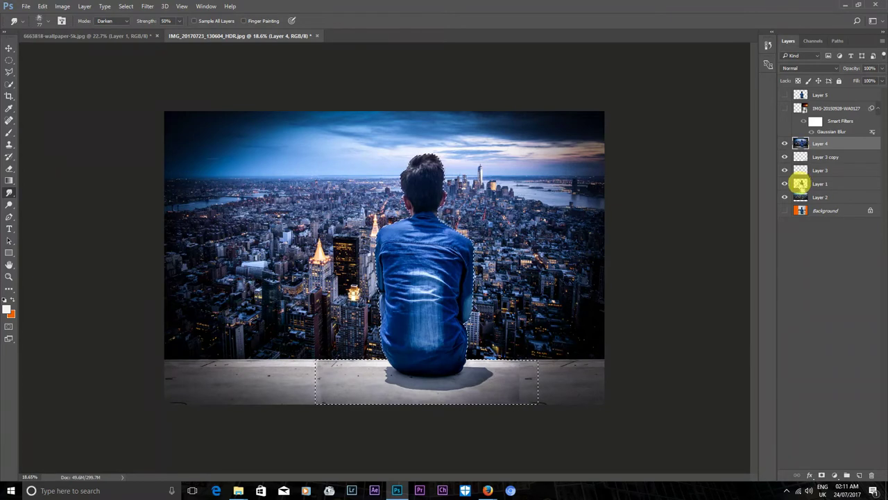
key("ctrl+j")
Hide Layer 5, move it down just above Layer 2, and reselect Layer 6
left_click(784, 95)
left_click(784, 95)
left_click_drag(822, 95, 819, 200)
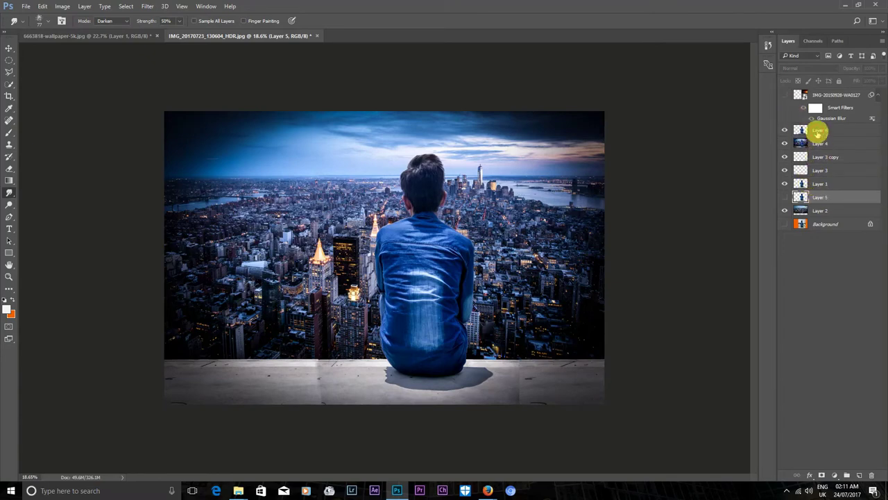
left_click(817, 130)
Make the sunset glow layer visible again
scroll(555, 352, "up", 3)
scroll(559, 333, "down", 2)
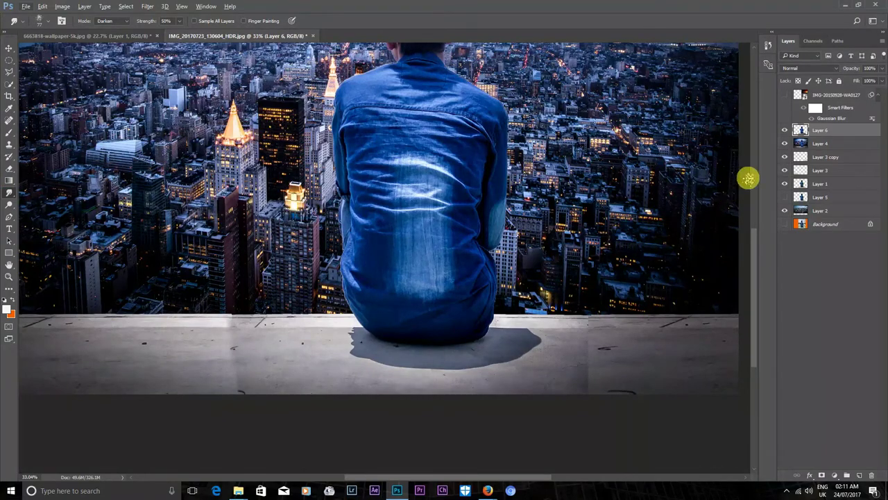
scroll(625, 298, "down", 1)
scroll(577, 298, "up", 2)
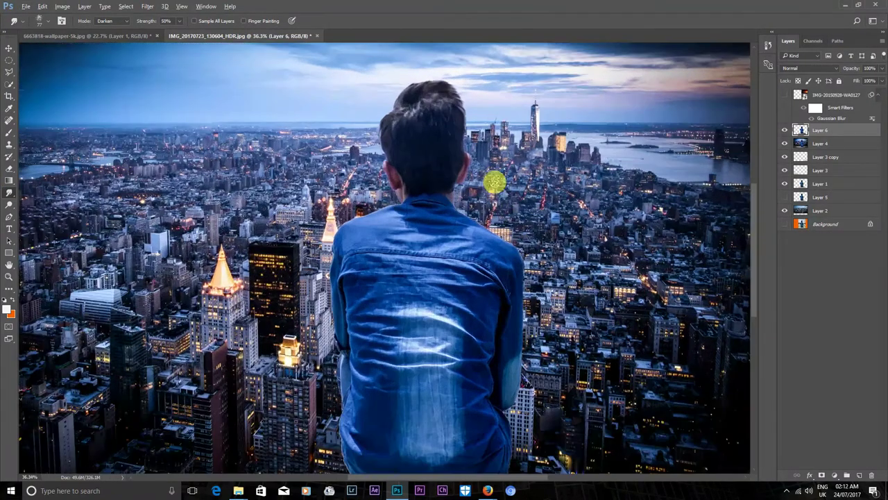
scroll(447, 115, "down", 1)
scroll(447, 115, "down", 1)
scroll(451, 116, "down", 1)
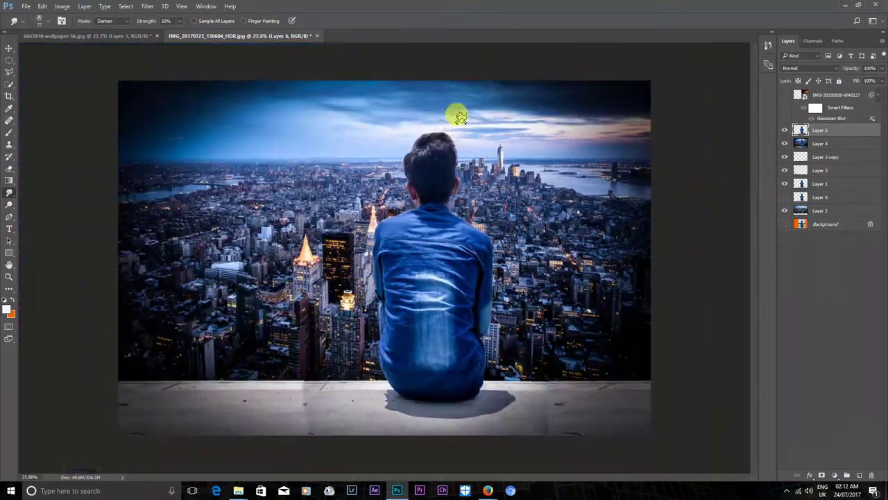
left_click(785, 95)
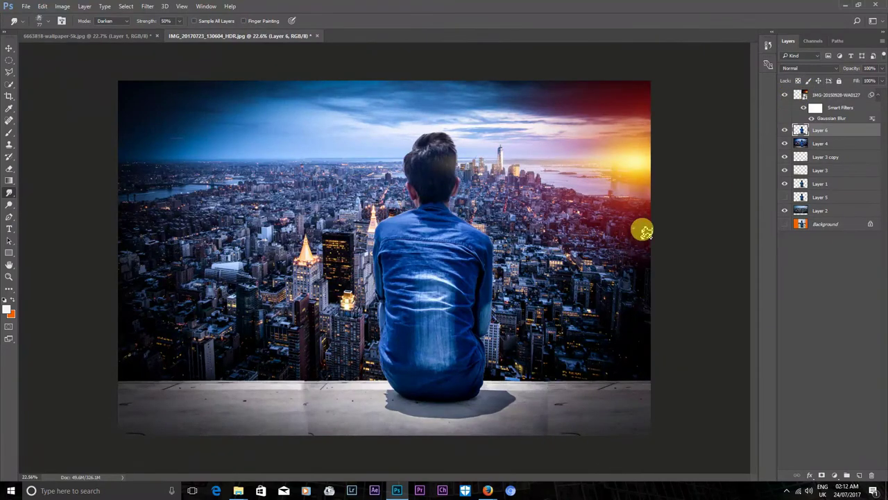
Enlarge the sunset glow onto the horizon behind the man's head and place it below Layer 6
key("ctrl+t")
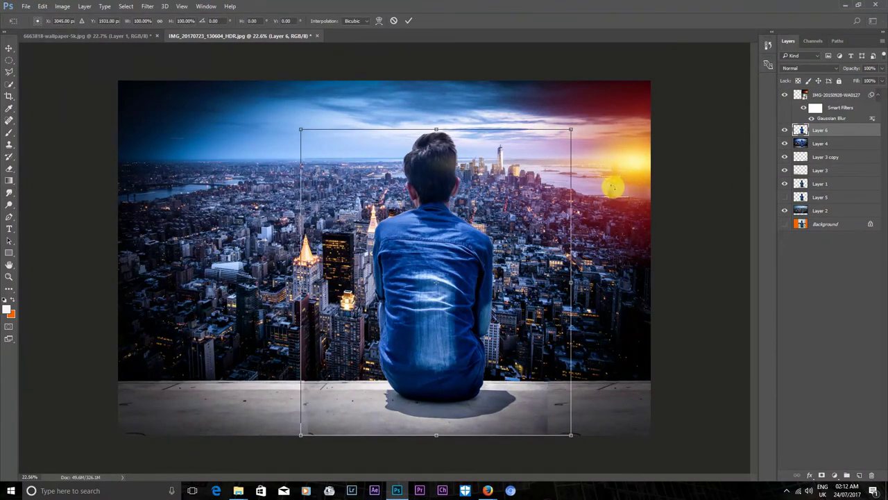
key("Return")
left_click(828, 95)
key("ctrl+t")
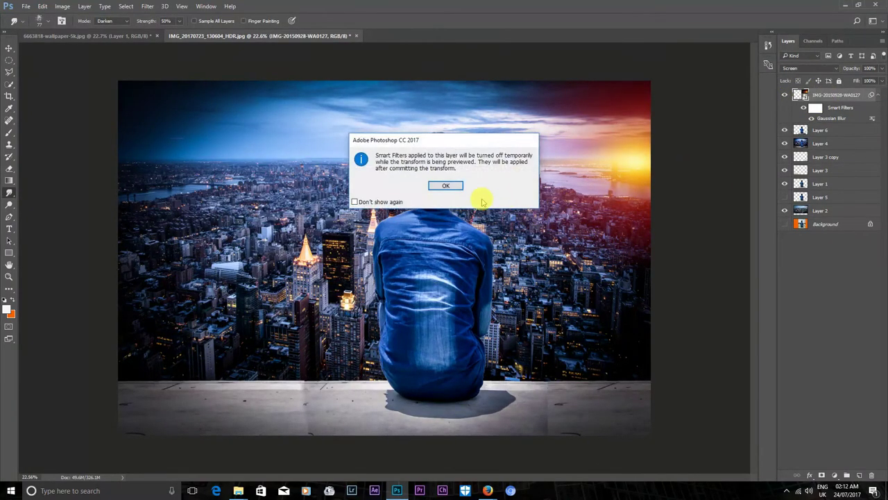
left_click(446, 186)
mouse_move(587, 171)
left_mouse_down()
mouse_move(468, 175)
mouse_move(444, 161)
left_mouse_up()
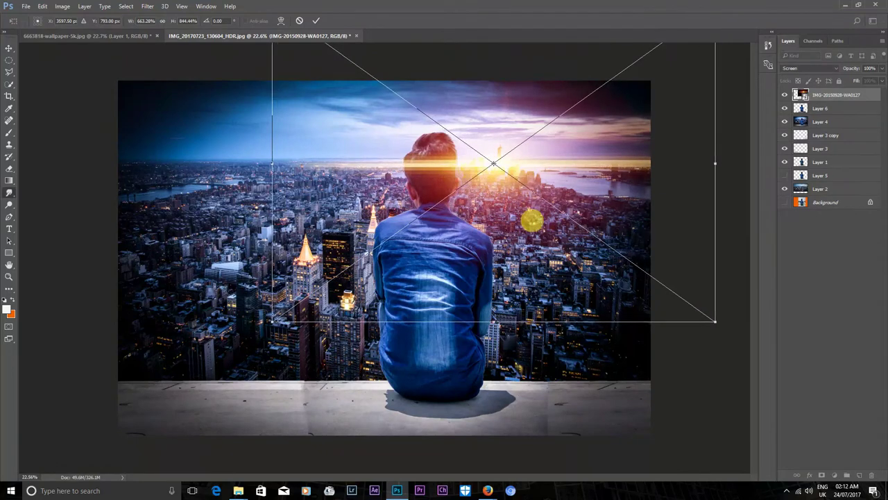
key("Return")
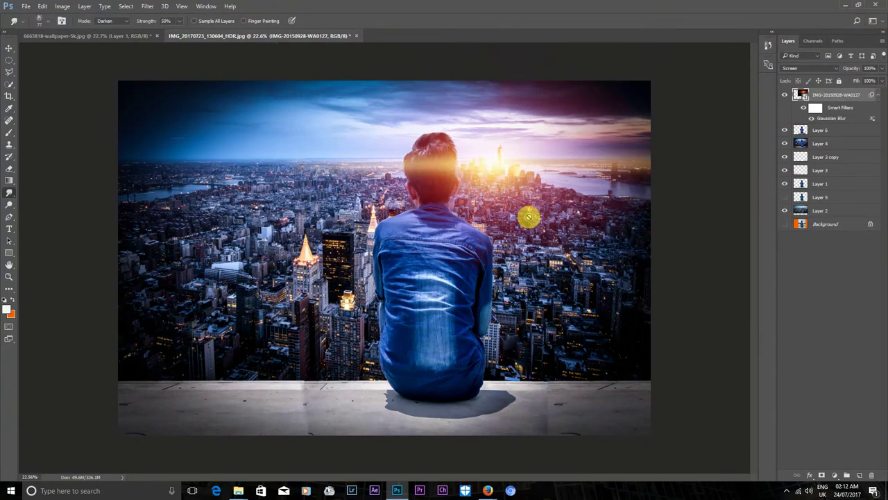
left_click_drag(816, 96, 817, 141)
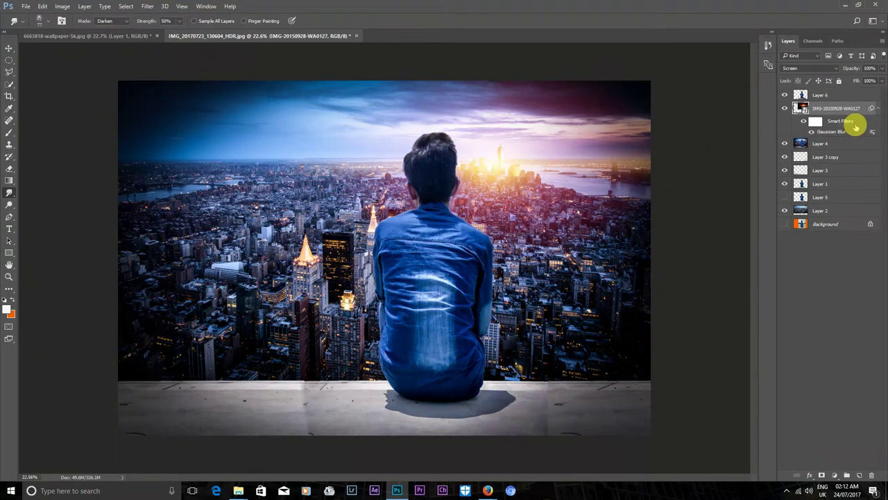
Stamp all visible layers into a new merged Layer 7
scroll(528, 187, "down", 1)
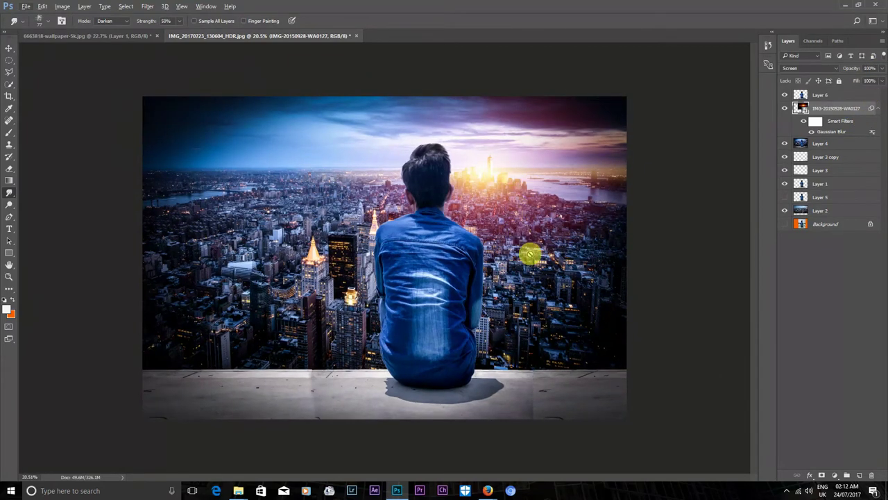
scroll(555, 301, "up", 2)
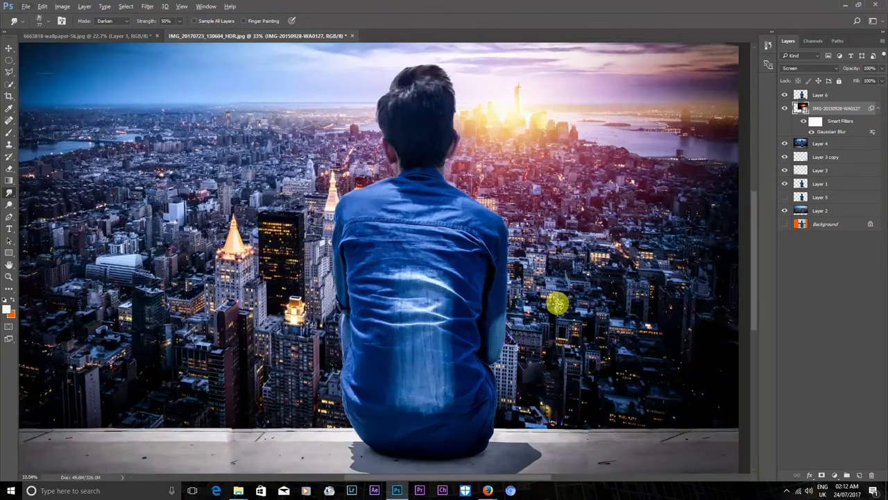
scroll(555, 277, "down", 2)
scroll(556, 274, "down", 1)
scroll(557, 273, "down", 3)
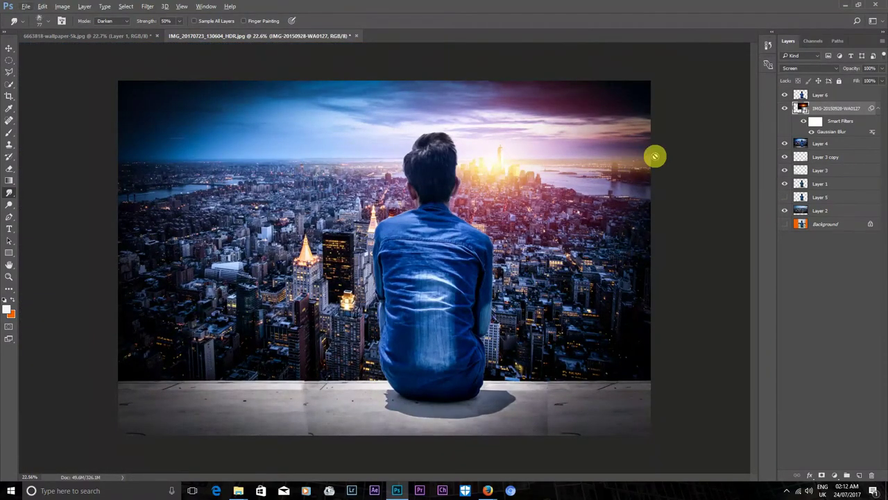
key("ctrl+shift+alt+e")
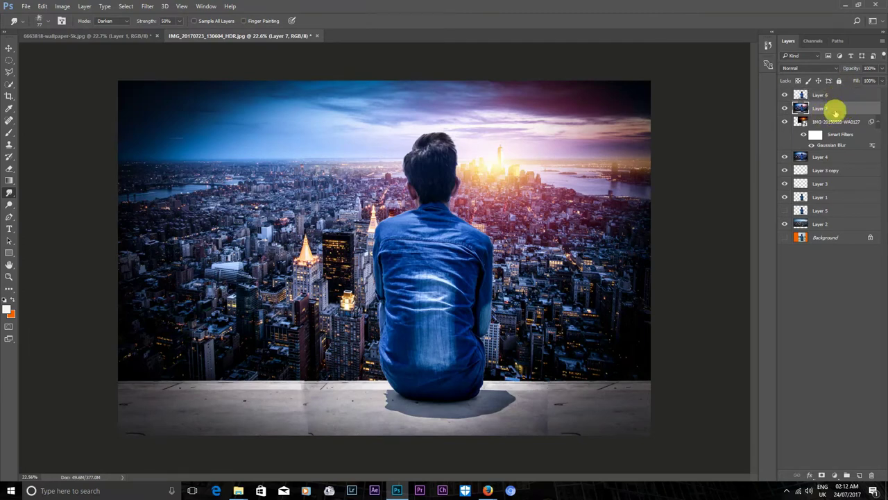
Move Layer 7 to the top of the stack and fit the image on screen
left_click_drag(836, 109, 836, 89)
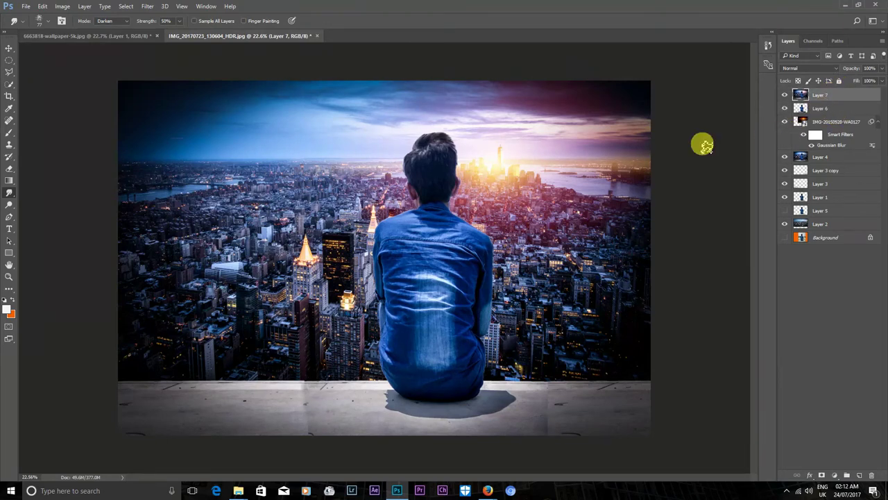
key("ctrl+minus")
key("ctrl+0")
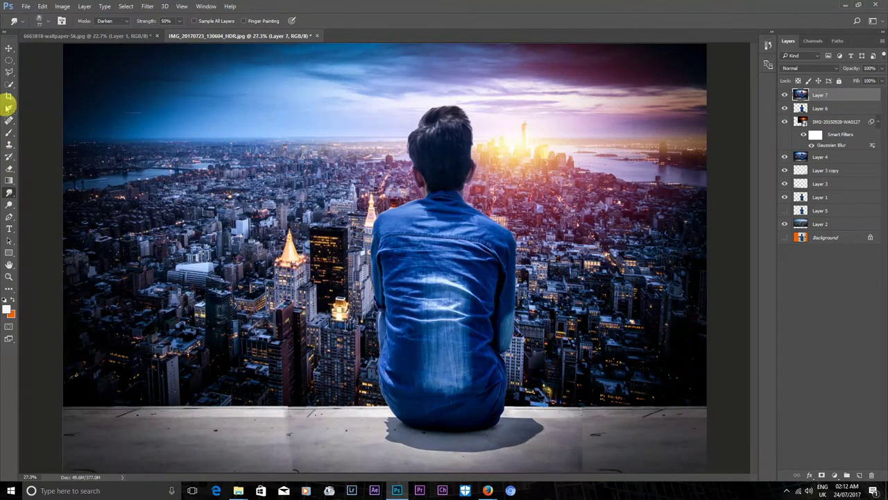
left_click(7, 120)
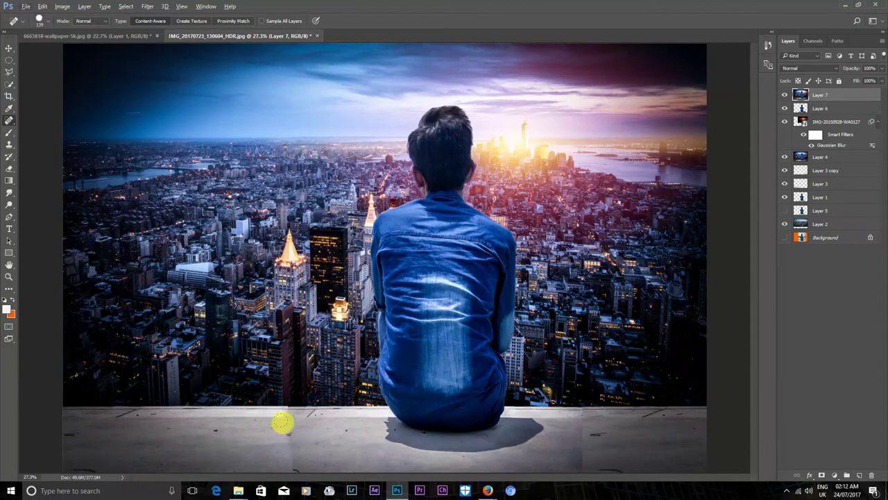
Set the Spot Healing Brush to 174 and heal marks on the left, front and right of the ledge
scroll(308, 376, "down", 1)
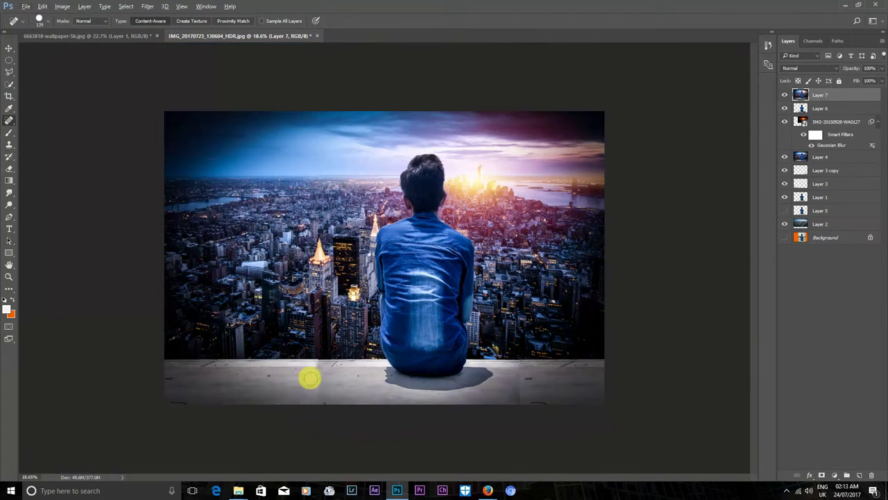
scroll(312, 360, "up", 2)
scroll(312, 361, "down", 3)
right_click(312, 351)
left_click_drag(371, 356, 379, 356)
mouse_move(299, 355)
left_mouse_down()
mouse_move(315, 368)
mouse_move(303, 301)
left_mouse_up()
mouse_move(307, 360)
left_mouse_down()
mouse_move(330, 358)
mouse_move(323, 320)
mouse_move(356, 374)
mouse_move(333, 353)
mouse_move(301, 353)
left_mouse_up()
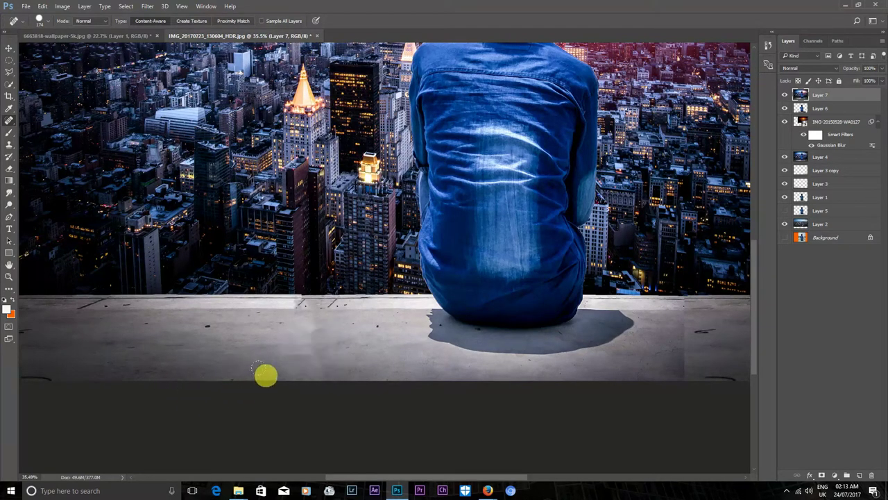
mouse_move(707, 367)
left_mouse_down()
mouse_move(676, 347)
mouse_move(685, 322)
mouse_move(653, 363)
left_mouse_up()
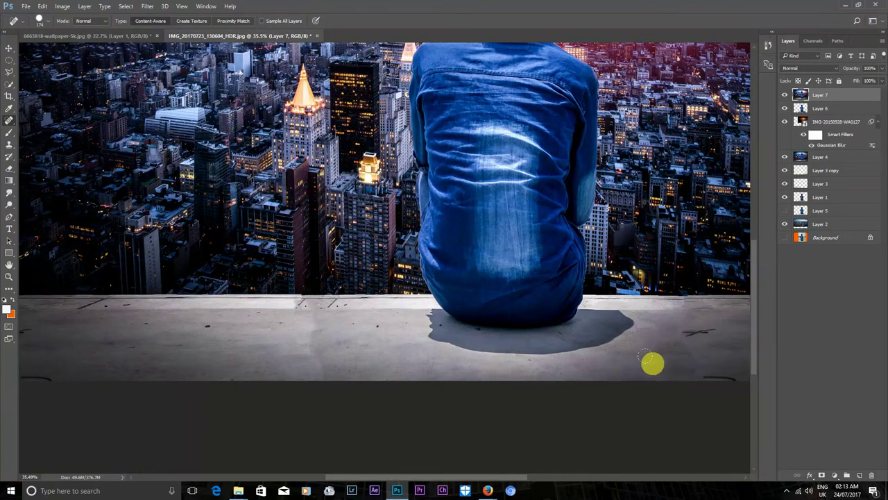
Heal the blemishes along the bottom and right end of the ledge
key("ctrl+0")
scroll(590, 455, "up", 2)
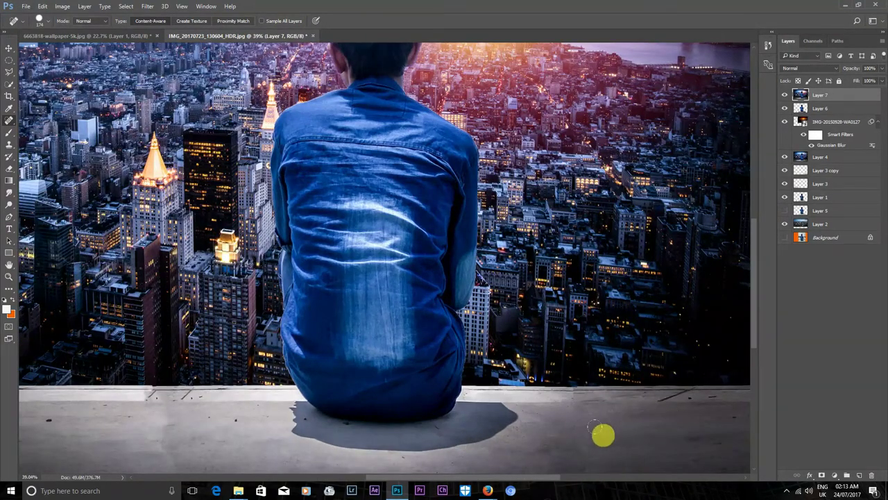
scroll(594, 438, "down", 2)
left_click_drag(655, 452, 654, 452)
left_click_drag(655, 377, 683, 375)
left_click(684, 374)
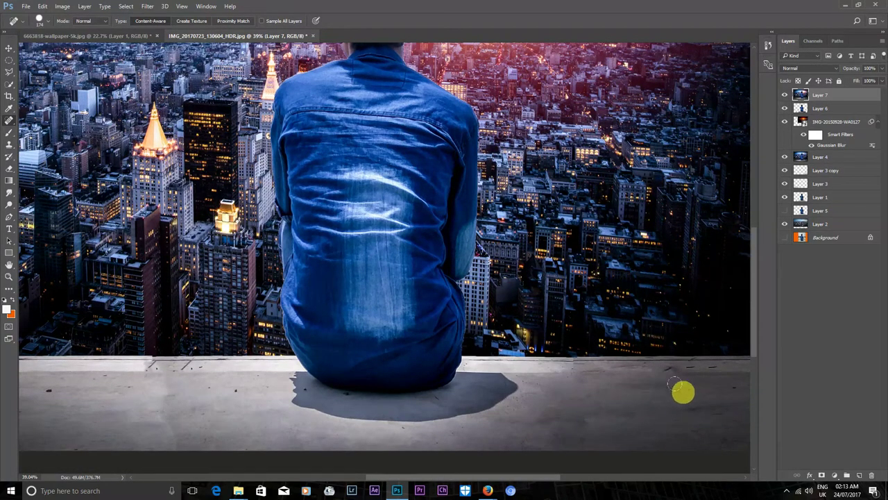
Heal the small specks on the left of the ledge near the man's shadow
left_click(184, 385)
left_click(35, 387)
left_click(105, 381)
left_click(125, 392)
left_click(160, 379)
left_click(193, 379)
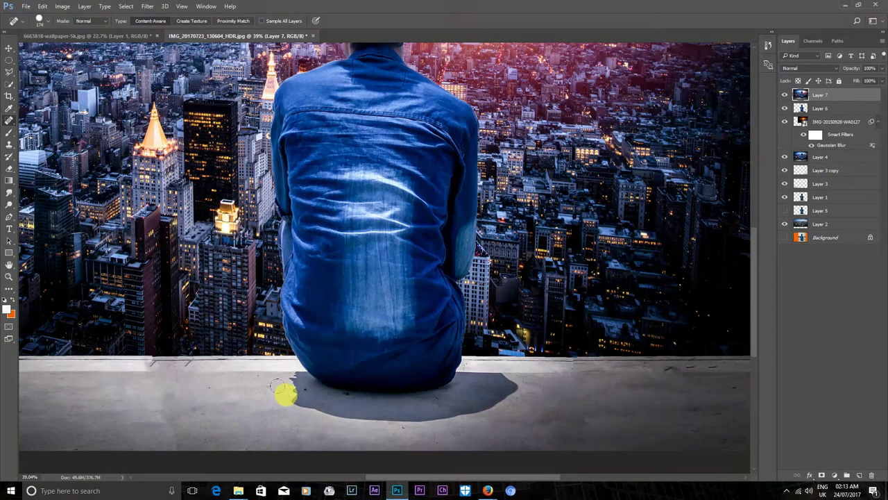
Add a new empty Layer 8 at the top of the stack
scroll(295, 408, "up", 1)
scroll(299, 405, "up", 1)
scroll(299, 405, "up", 1)
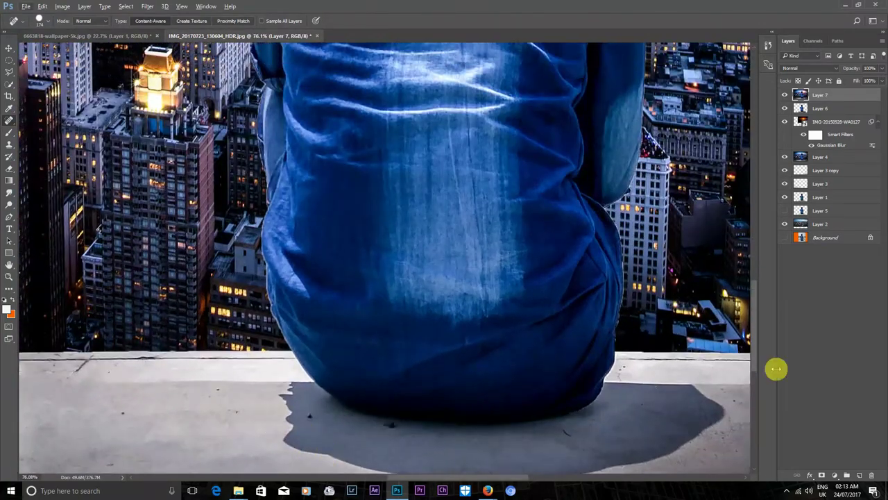
left_click(859, 476)
Set up the Brush tool with a near-black foreground colour at 26 px
scroll(314, 425, "up", 1)
scroll(313, 425, "up", 1)
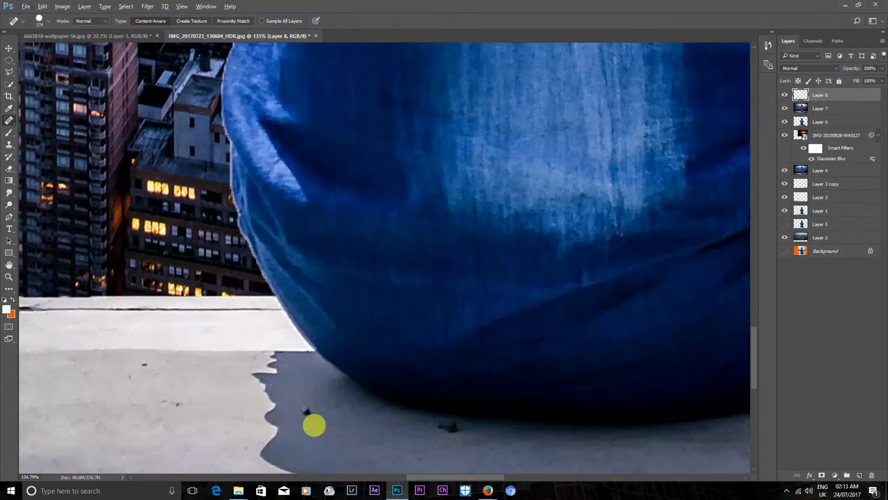
left_click(8, 131)
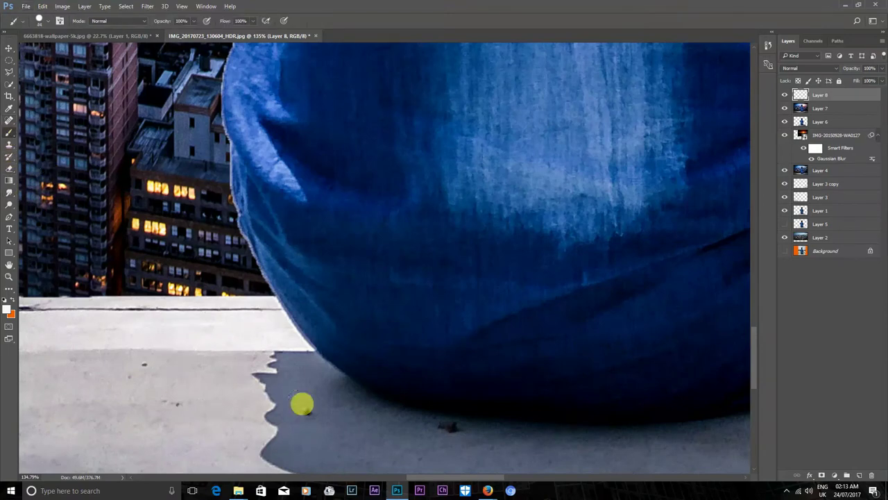
left_click(6, 304)
left_click(595, 265)
left_click(684, 154)
scroll(340, 353, "up", 1)
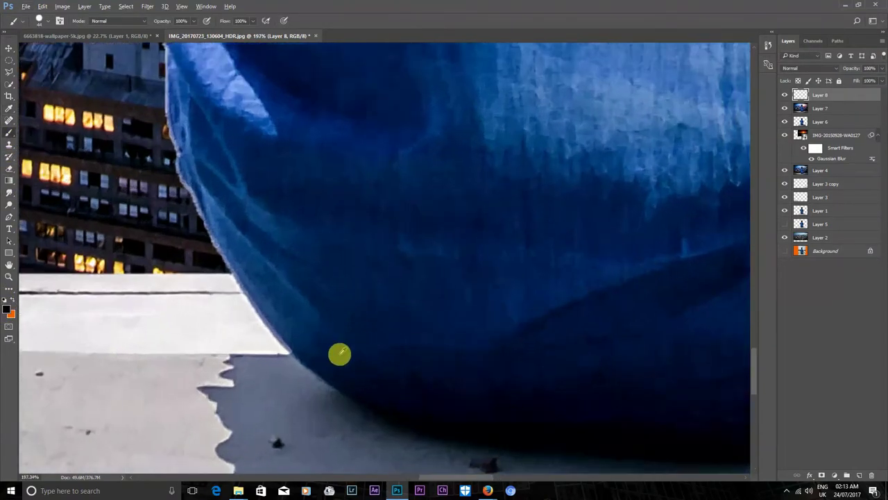
right_click(253, 359)
left_click_drag(329, 363, 310, 365)
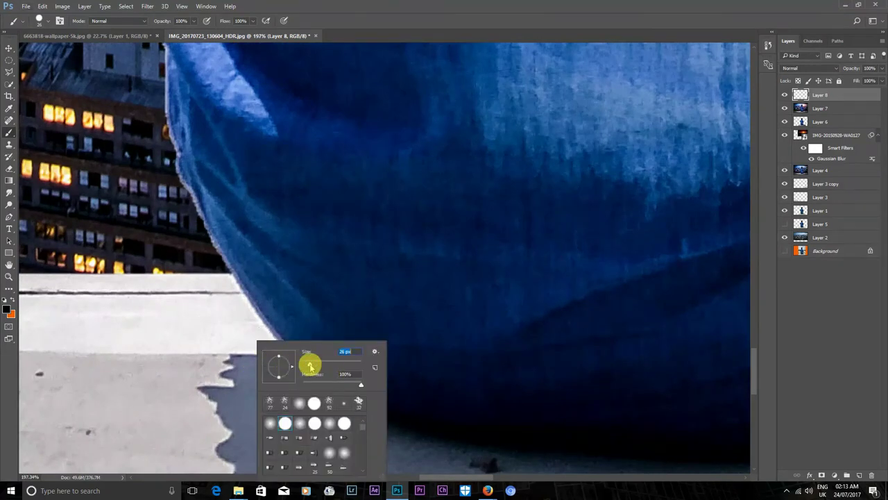
Load Layer 7's contents as a selection
left_click(799, 111)
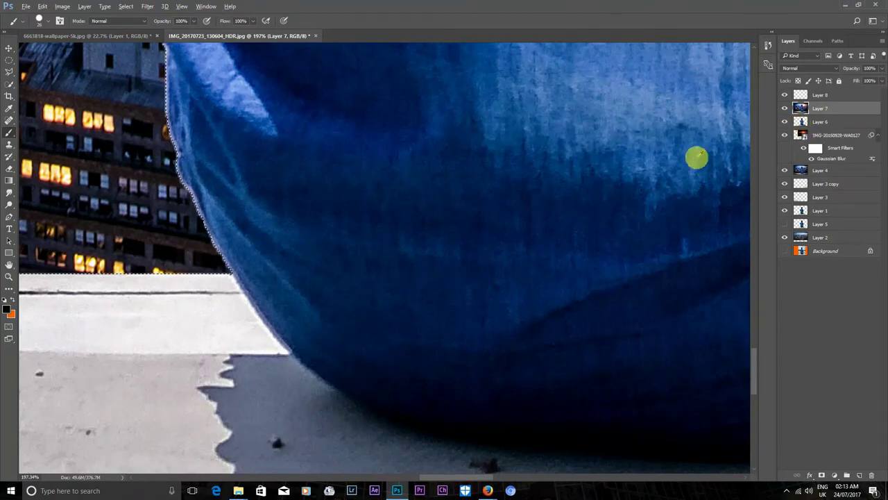
scroll(166, 238, "down", 5)
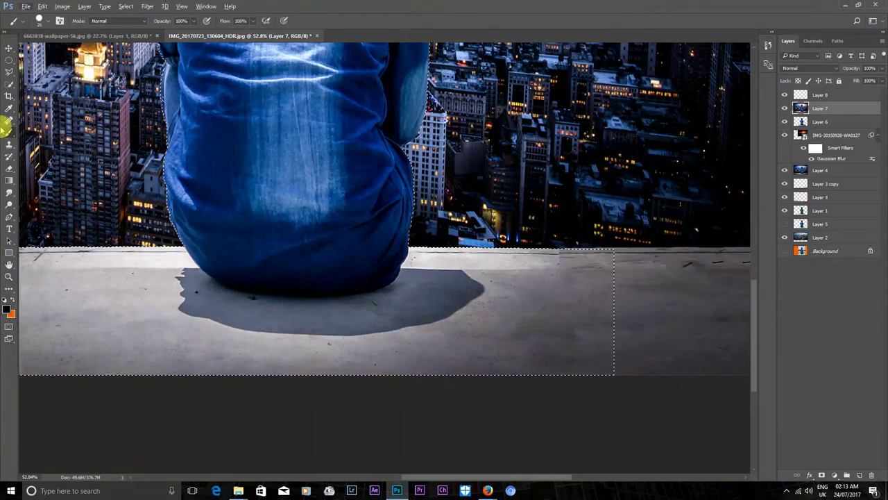
left_click(10, 88)
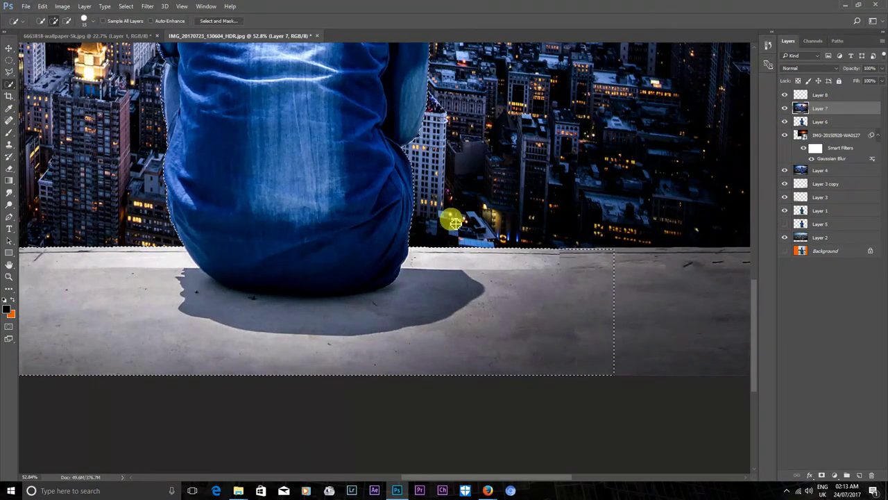
Subtract the ledge and shadow so only the seated man is selected, then copy him to Layer 9
mouse_move(420, 262)
left_mouse_down()
mouse_move(321, 306)
mouse_move(213, 294)
mouse_move(175, 254)
left_mouse_up()
key("ctrl+alt+z")
key("ctrl+alt+z")
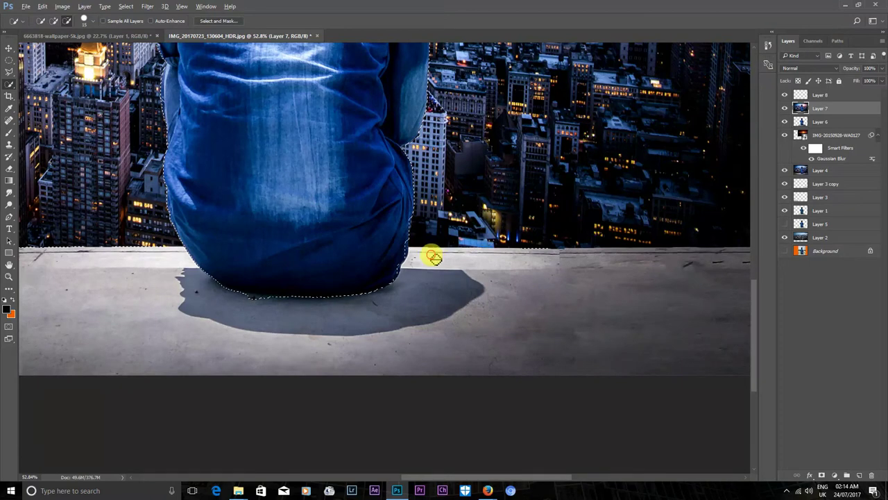
scroll(271, 308, "up", 1)
scroll(272, 307, "up", 1)
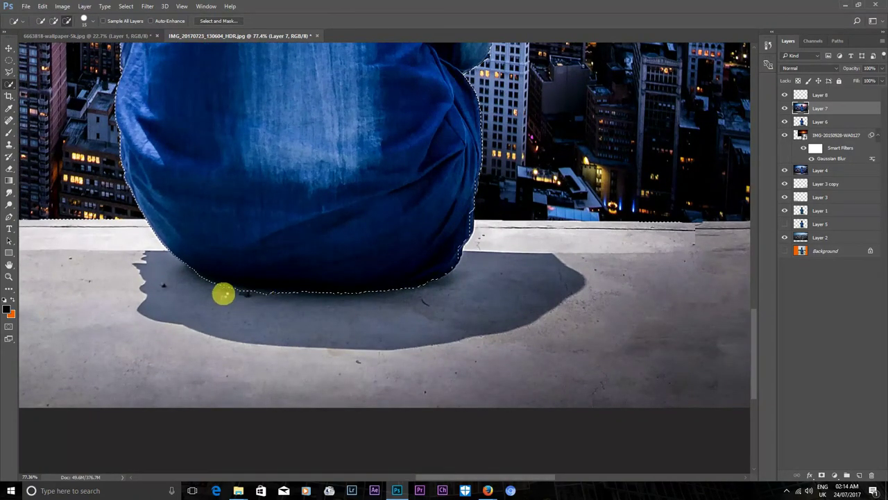
scroll(110, 262, "down", 2)
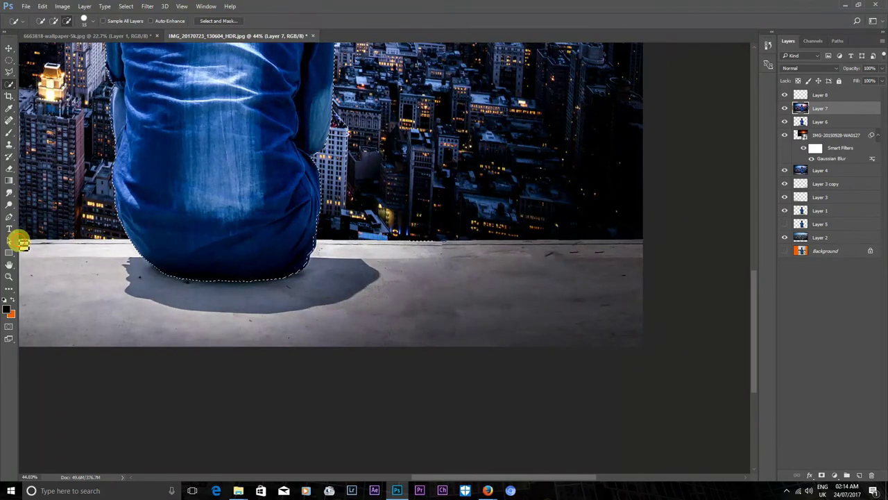
scroll(41, 265, "down", 2)
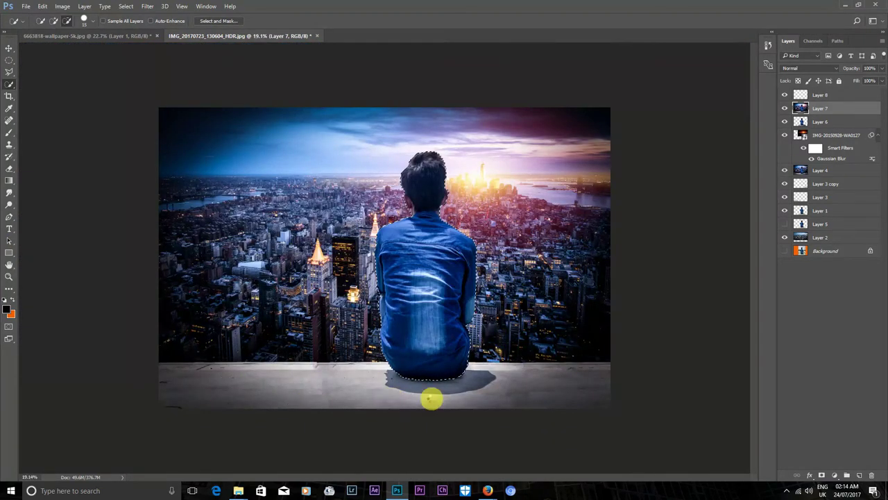
scroll(428, 399, "up", 3)
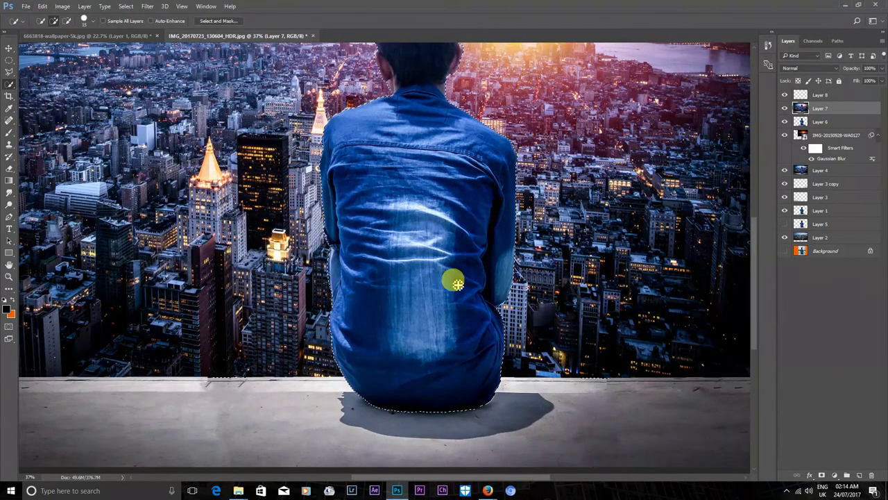
key("ctrl+j")
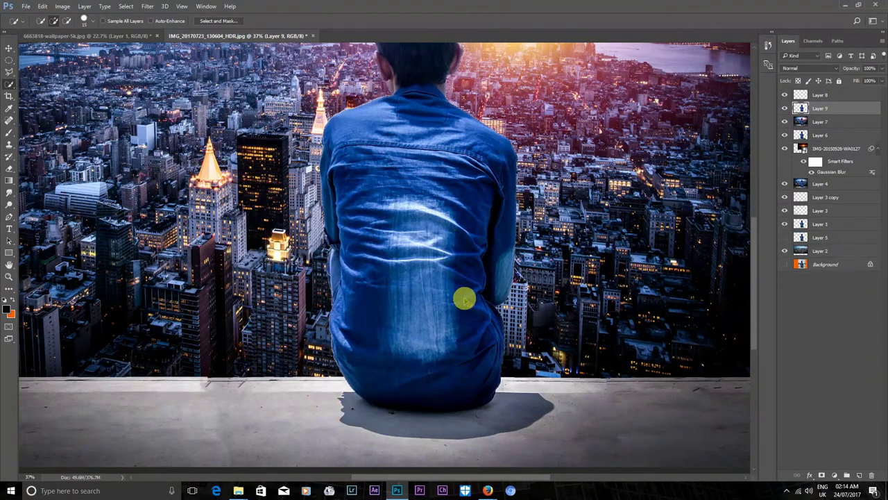
Select Layer 8 and set up the brush for painting shadows
scroll(358, 331, "up", 2)
scroll(364, 335, "down", 2)
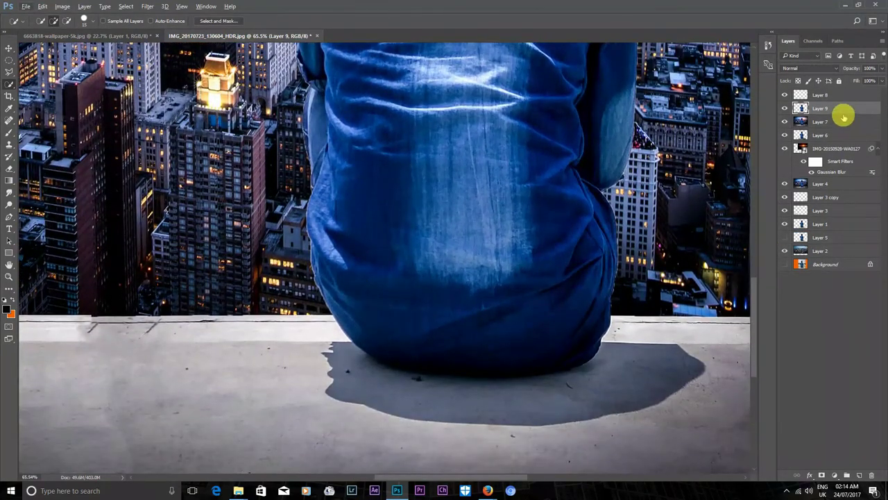
left_click(832, 101)
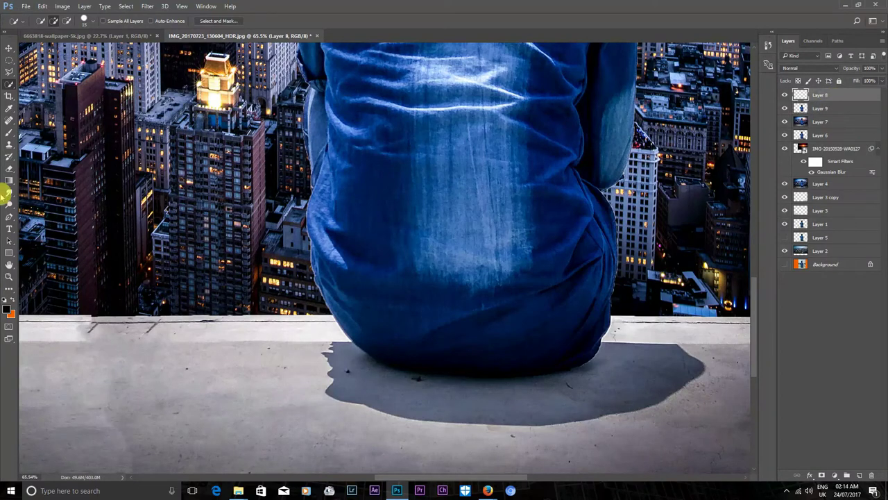
left_click(9, 132)
scroll(361, 361, "up", 3)
right_click(351, 317)
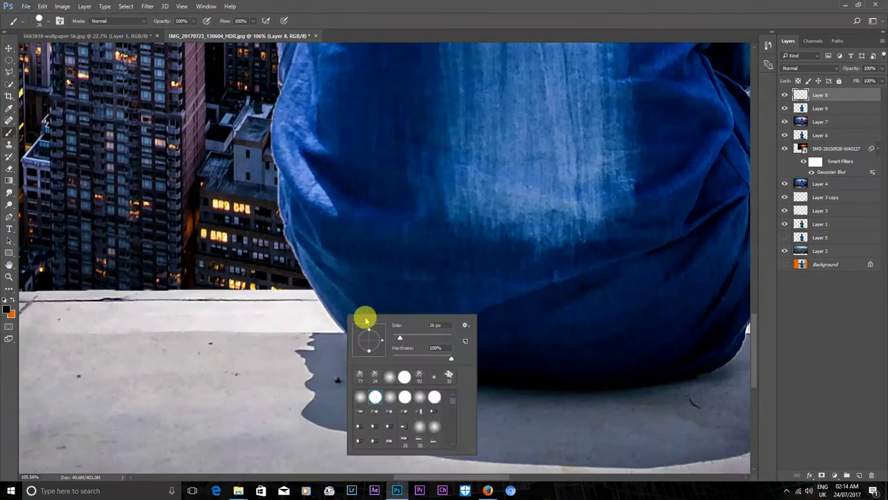
left_click(335, 323)
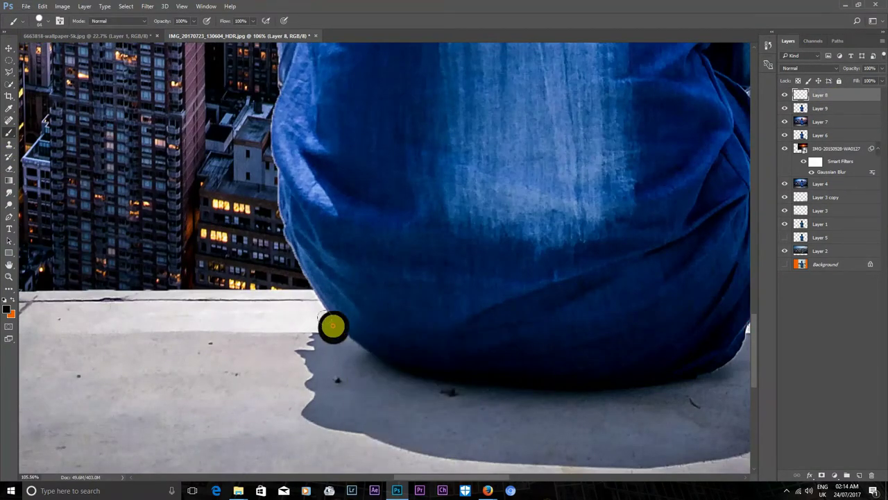
right_click(346, 326)
Paint black contact shadows where the cloth meets the ledge on the left and right
left_click(317, 311)
mouse_move(317, 311)
left_mouse_down()
mouse_move(317, 298)
mouse_move(347, 331)
mouse_move(321, 331)
mouse_move(314, 296)
left_mouse_up()
key("ctrl+alt+z")
key("ctrl+alt+z")
scroll(638, 378, "right", 3)
mouse_move(664, 349)
left_mouse_down()
mouse_move(670, 327)
mouse_move(698, 337)
mouse_move(603, 299)
mouse_move(642, 305)
mouse_move(691, 333)
mouse_move(581, 317)
mouse_move(630, 331)
mouse_move(674, 326)
mouse_move(607, 299)
left_mouse_up()
scroll(683, 331, "right", 3)
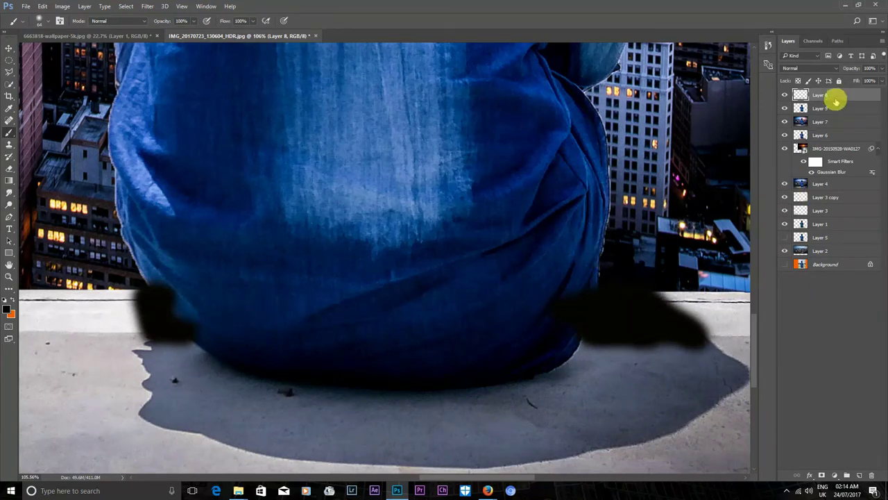
Lower Layer 8 to 66% opacity and trim the shadow's upper edge with a 14 px soft eraser
left_click_drag(871, 80, 861, 82)
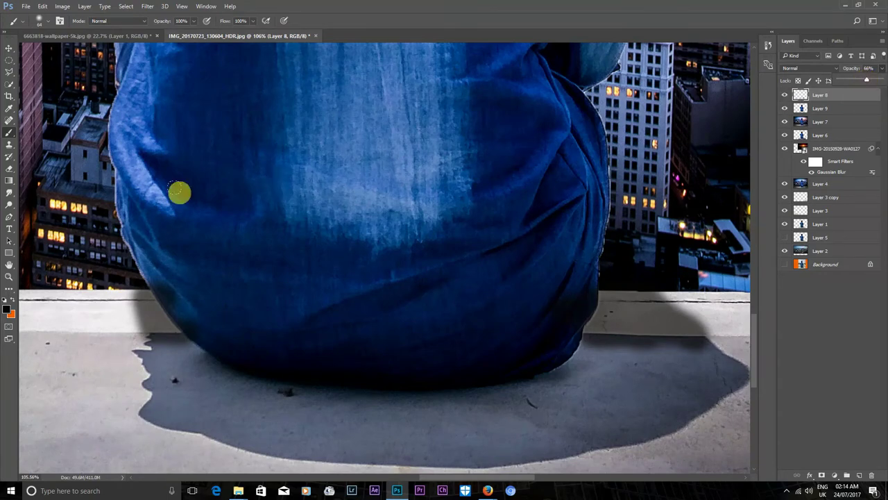
left_click(9, 169)
scroll(197, 359, "up", 2)
right_click(197, 360)
left_click_drag(215, 357, 228, 357)
key("Return")
mouse_move(176, 339)
left_mouse_down()
mouse_move(97, 326)
mouse_move(122, 288)
mouse_move(153, 317)
left_mouse_up()
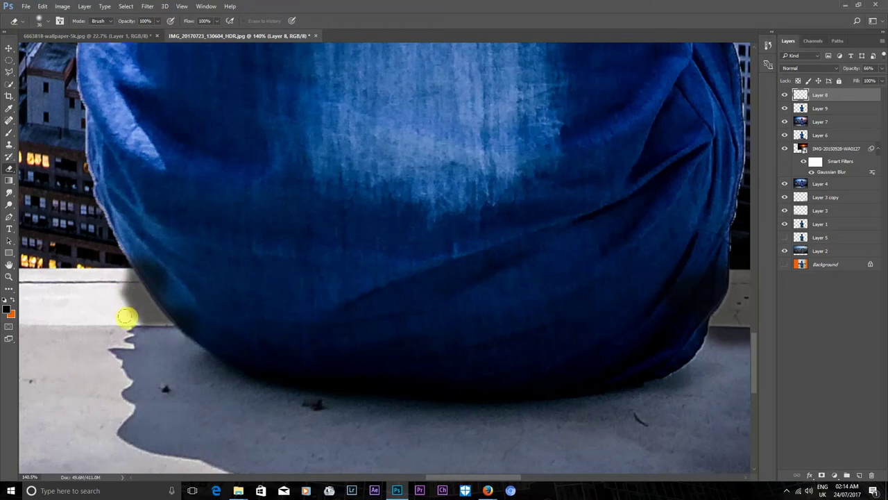
Pan the view to inspect the buildings right of the figure
mouse_move(743, 337)
left_mouse_down()
mouse_move(673, 361)
mouse_move(587, 354)
mouse_move(691, 340)
mouse_move(735, 341)
mouse_move(737, 349)
mouse_move(578, 345)
mouse_move(672, 343)
left_mouse_up()
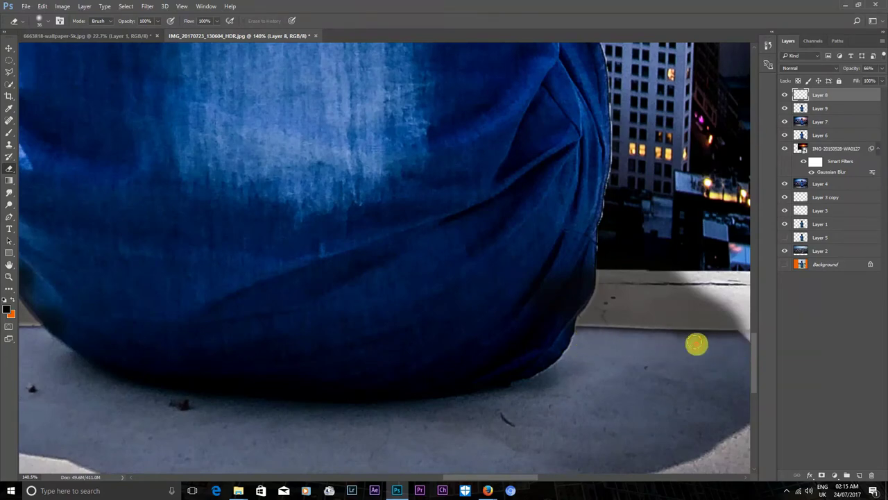
scroll(741, 349, "down", 5)
scroll(722, 358, "down", 2)
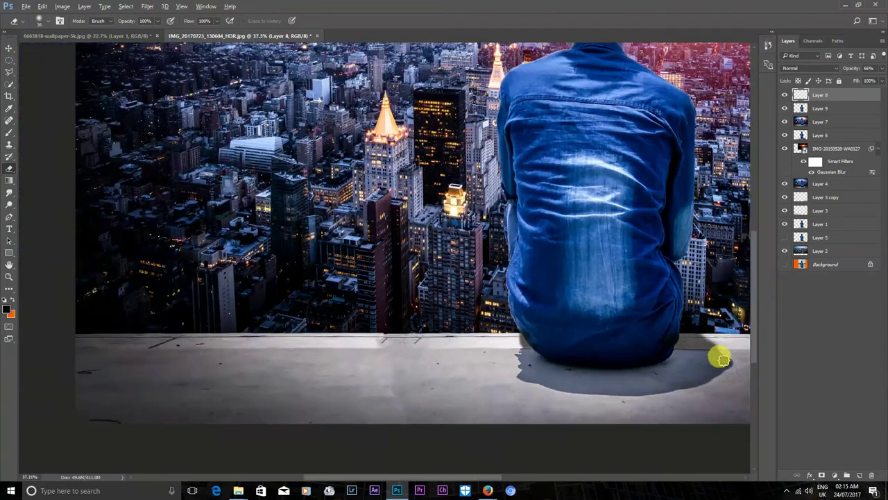
scroll(717, 356, "down", 2)
scroll(714, 358, "down", 2)
scroll(492, 441, "up", 1)
scroll(491, 441, "up", 1)
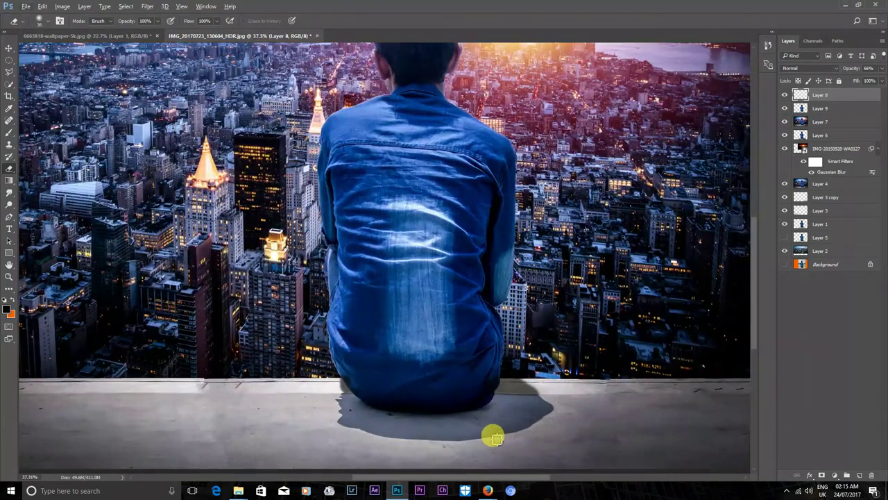
scroll(531, 403, "up", 3)
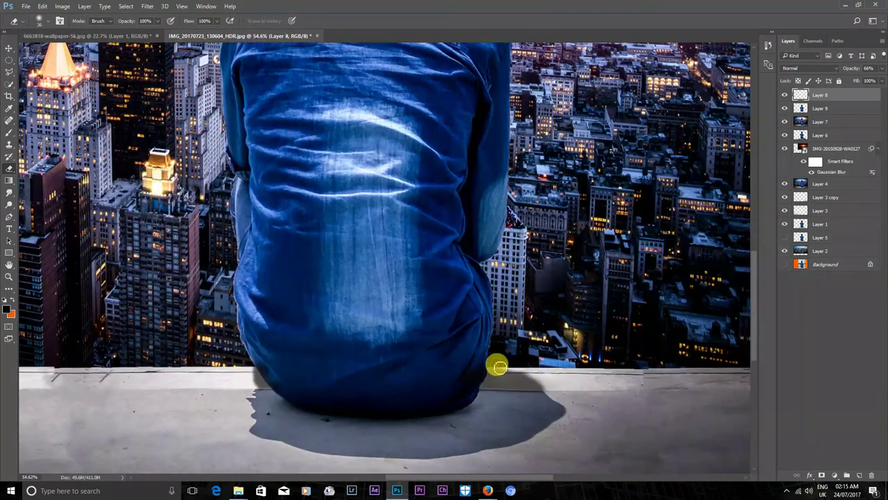
scroll(549, 399, "down", 2)
scroll(549, 403, "down", 3)
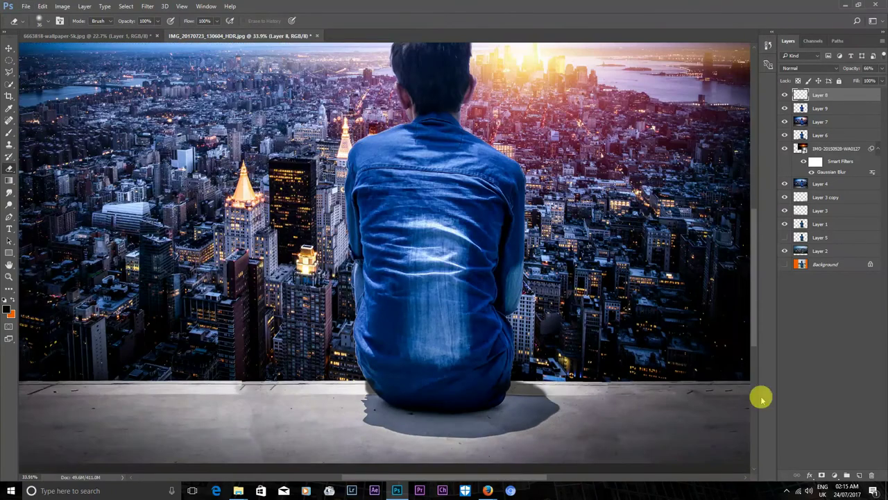
scroll(717, 402, "down", 1)
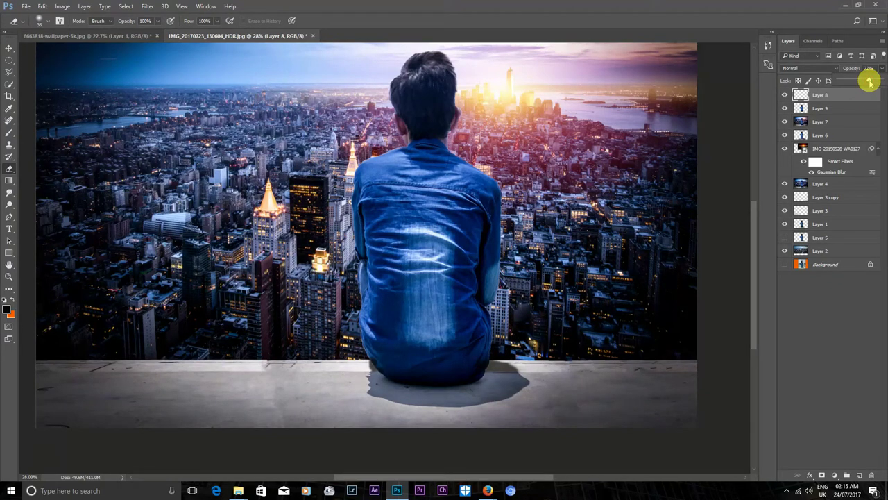
Move Layer 9 to the top and stamp all visible layers into a new Layer 10
left_click(827, 108)
left_click_drag(827, 109, 830, 93)
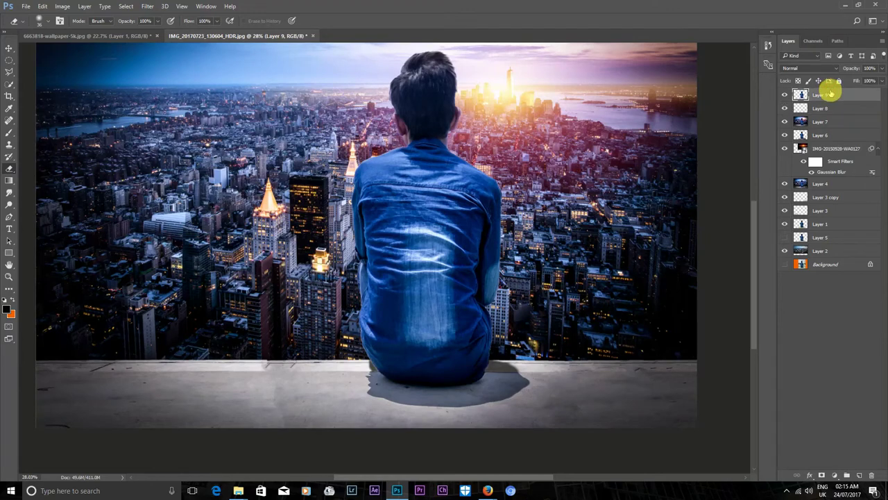
scroll(628, 305, "down", 2)
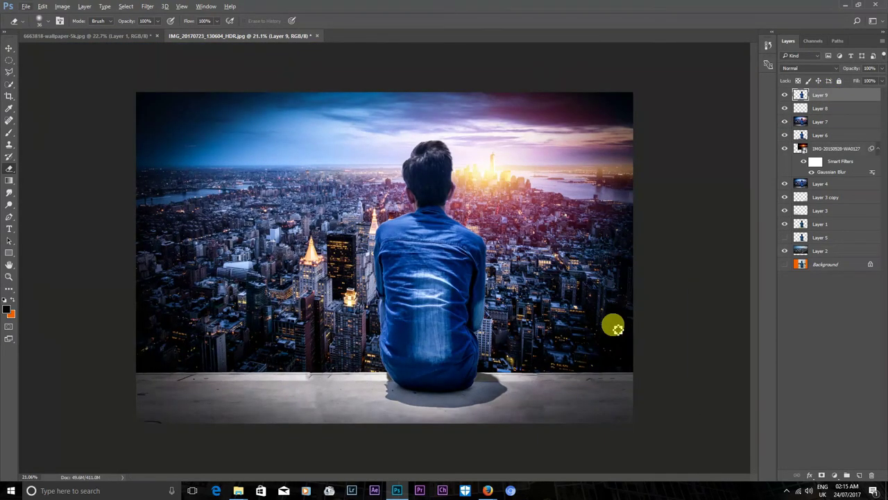
scroll(527, 205, "up", 1)
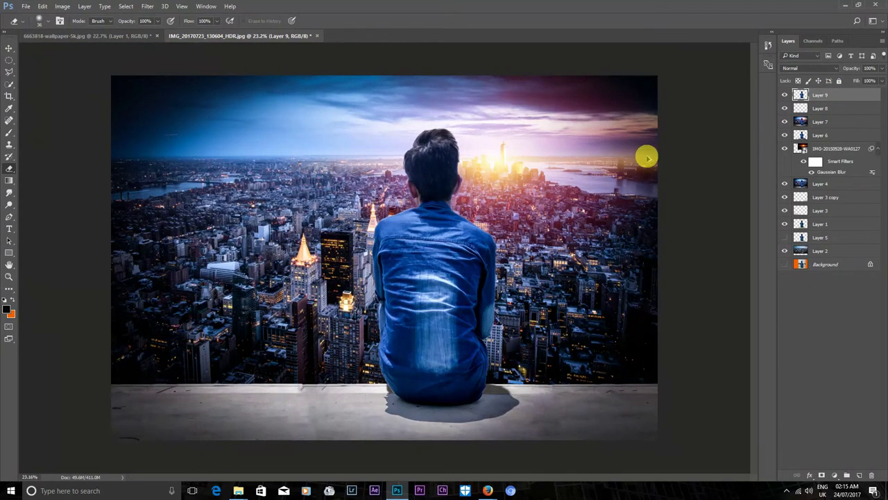
key("ctrl+shift+alt+e")
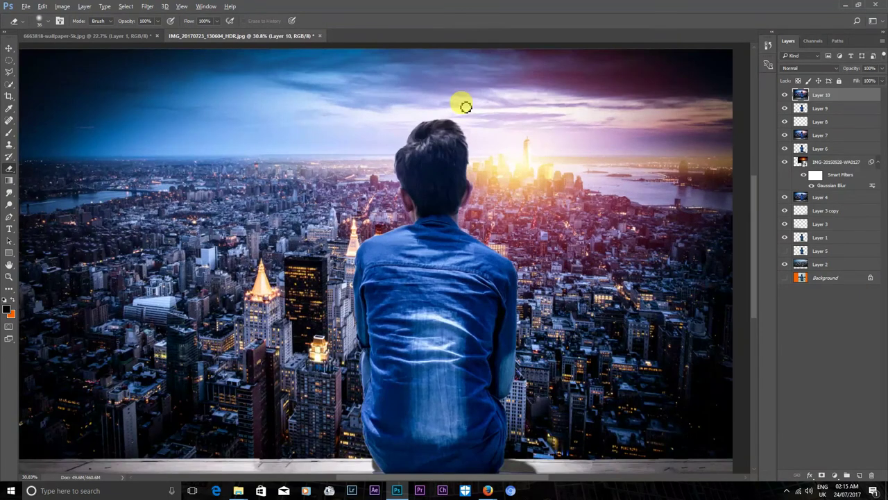
In Camera Raw Filter, raise tint, lift shadows to +8, lower blacks and boost vibrance
left_click(148, 7)
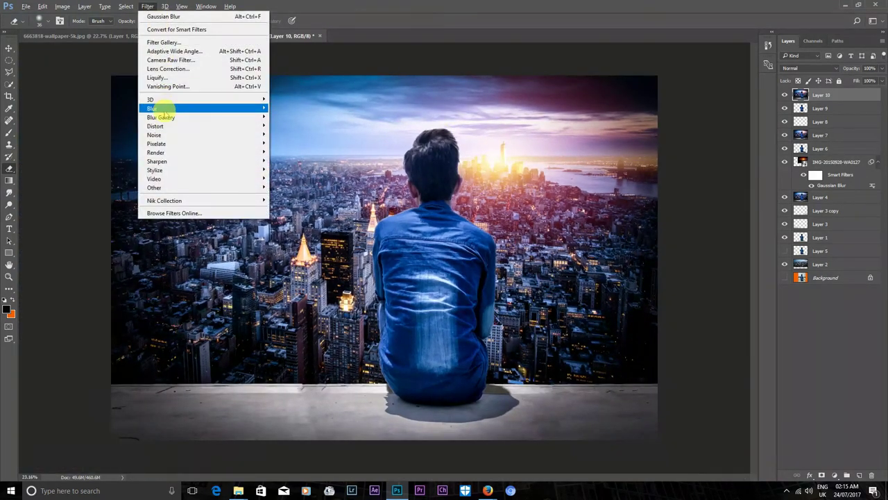
left_click(168, 61)
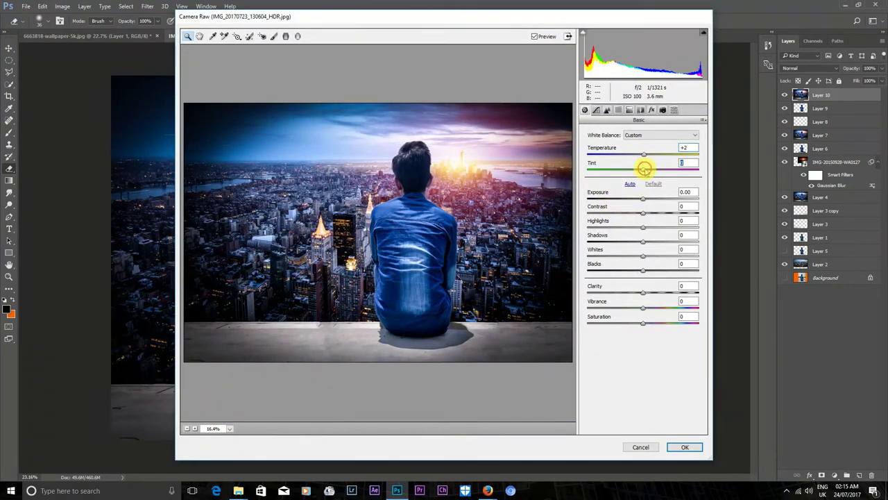
left_click_drag(647, 170, 640, 155)
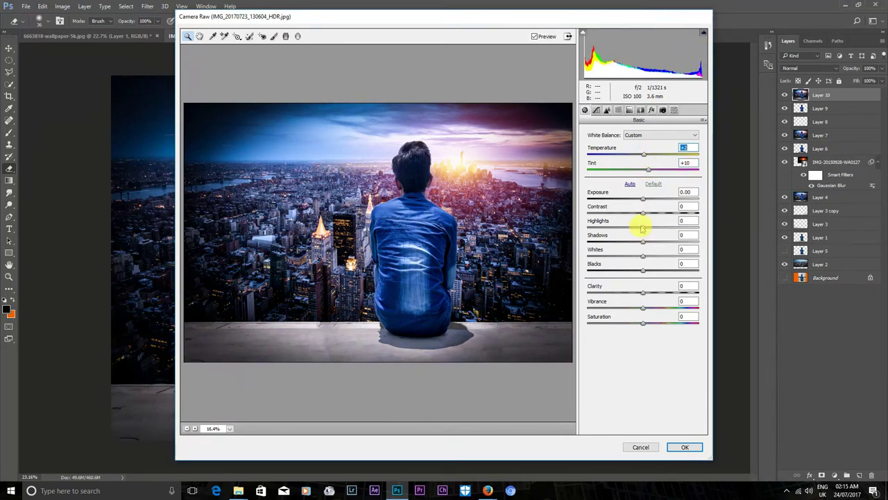
left_click_drag(643, 240, 648, 241)
mouse_move(649, 272)
left_mouse_down()
mouse_move(630, 270)
mouse_move(648, 269)
mouse_move(638, 271)
mouse_move(659, 291)
left_mouse_up()
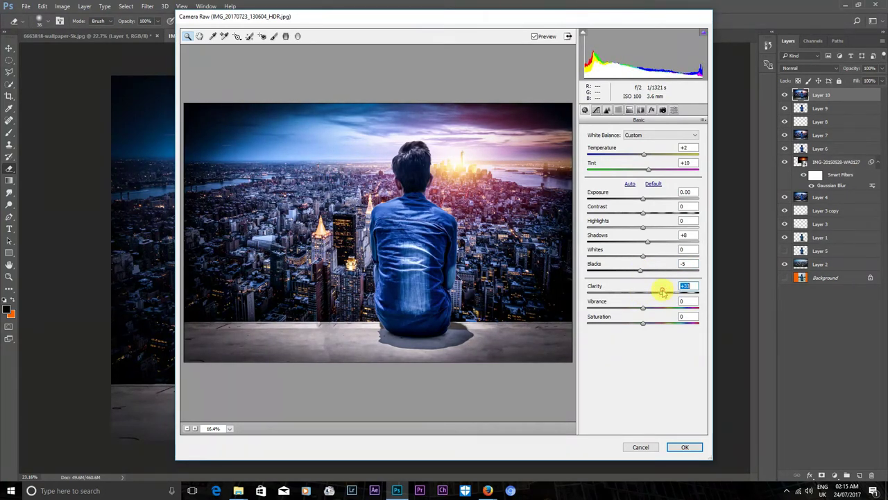
left_click_drag(646, 308, 654, 308)
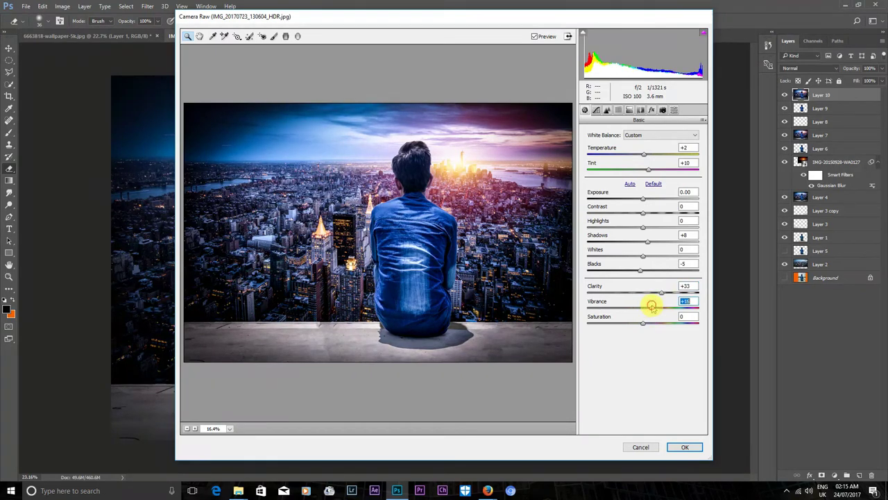
Open the HSL Luminance adjustments, then move on to the lens correction settings
left_click(618, 111)
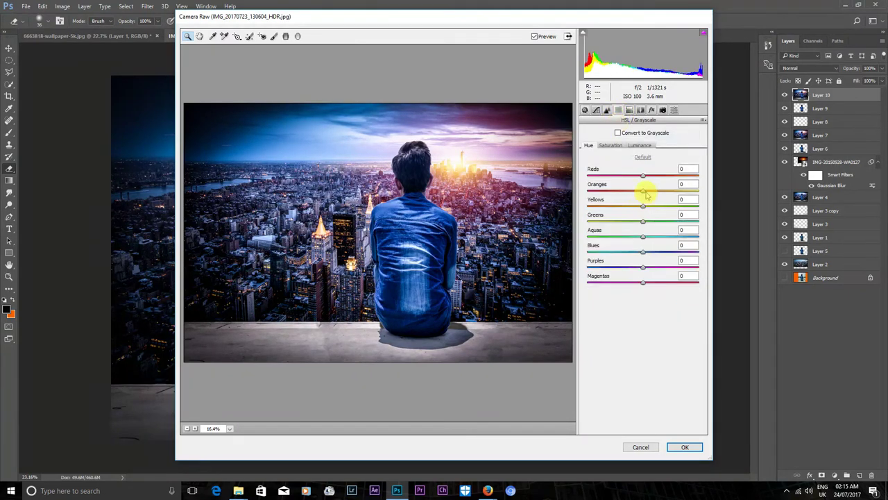
left_click(639, 145)
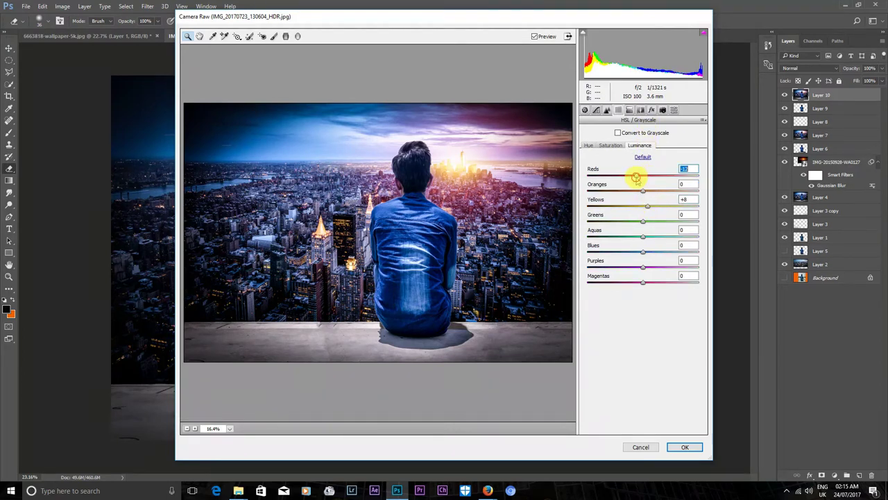
left_click(629, 110)
left_click(639, 110)
Set luminance noise reduction to about 13, add a darkening edge vignette, and apply the grade
left_click(607, 109)
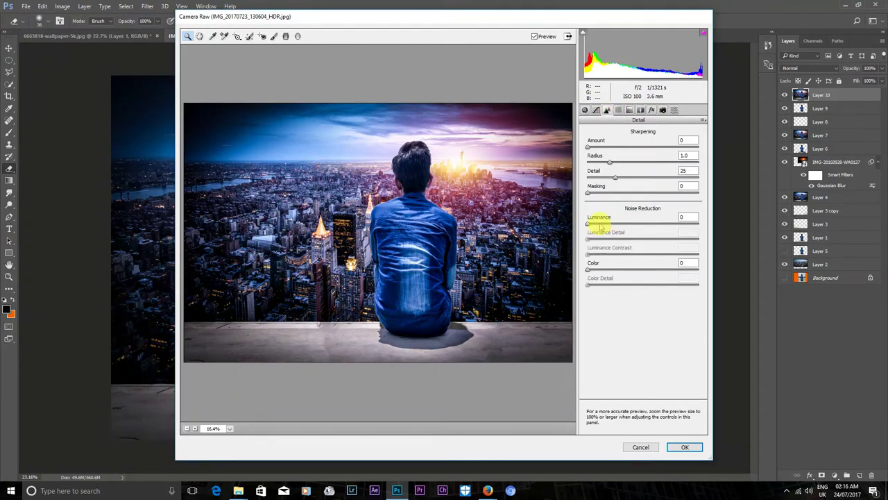
left_click_drag(599, 224, 621, 224)
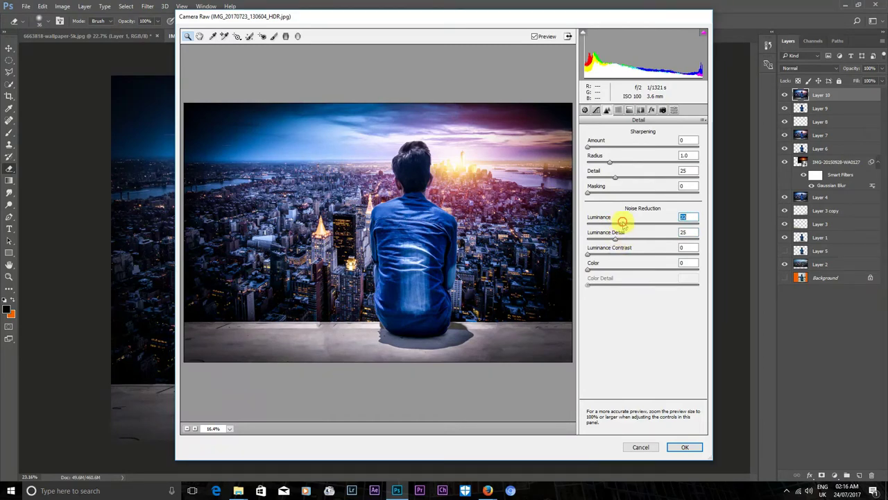
left_click(652, 110)
left_click_drag(640, 232, 645, 233)
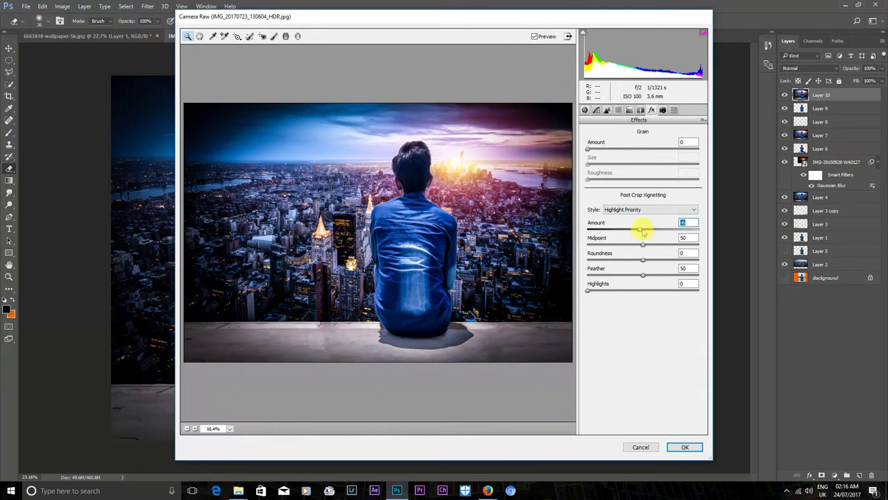
left_click(691, 445)
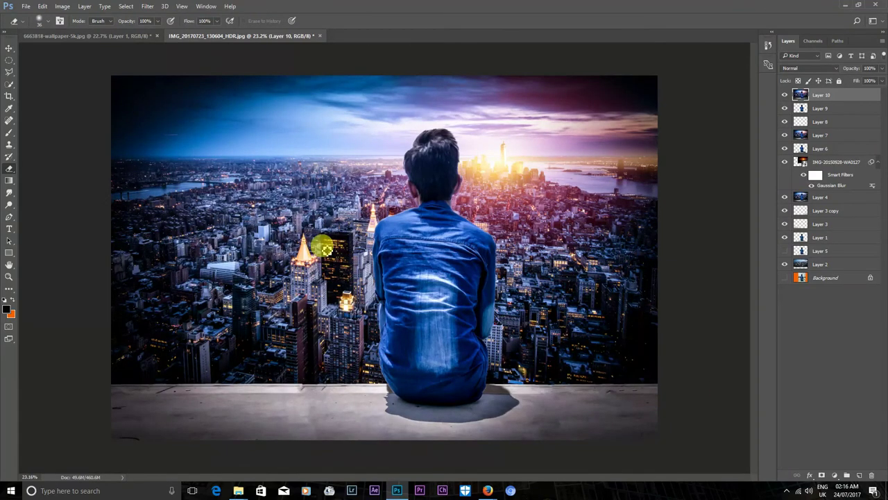
Zoom the composite out slightly and select the Horizontal Type tool
scroll(321, 248, "down", 2)
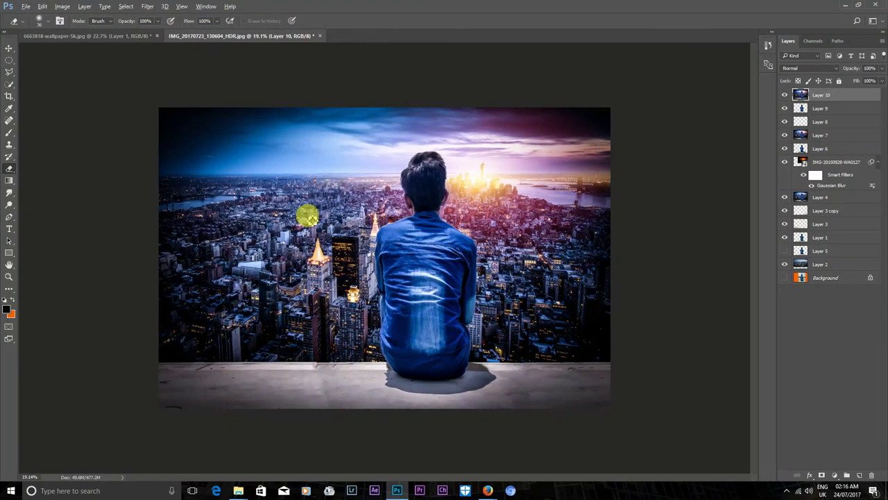
scroll(308, 216, "up", 2)
left_click(9, 229)
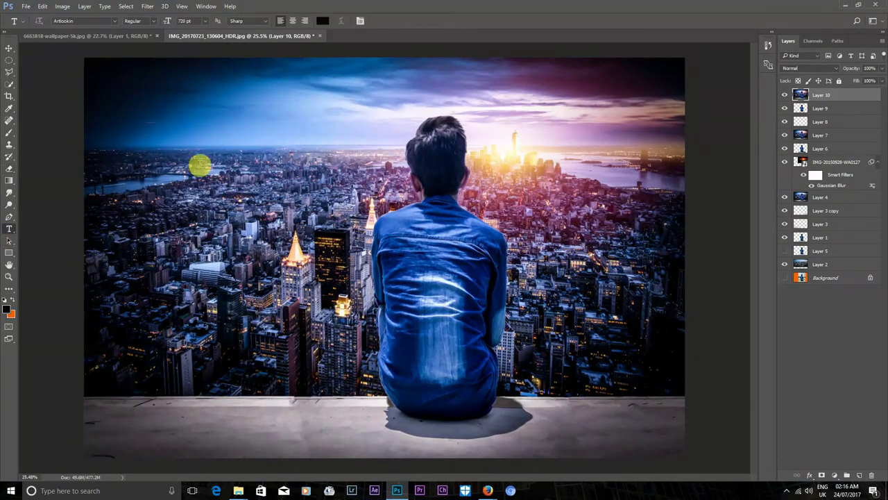
scroll(104, 114, "down", 1)
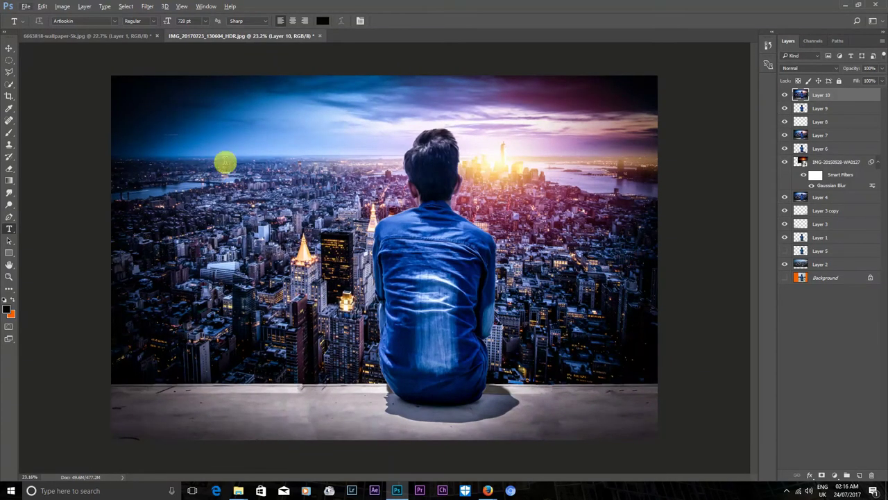
scroll(225, 163, "down", 1)
Draw a text box in the upper-left sky and type the WHERE ARE YOU title at 620 pt
mouse_move(164, 133)
left_mouse_down()
mouse_move(400, 242)
mouse_move(480, 257)
left_mouse_up()
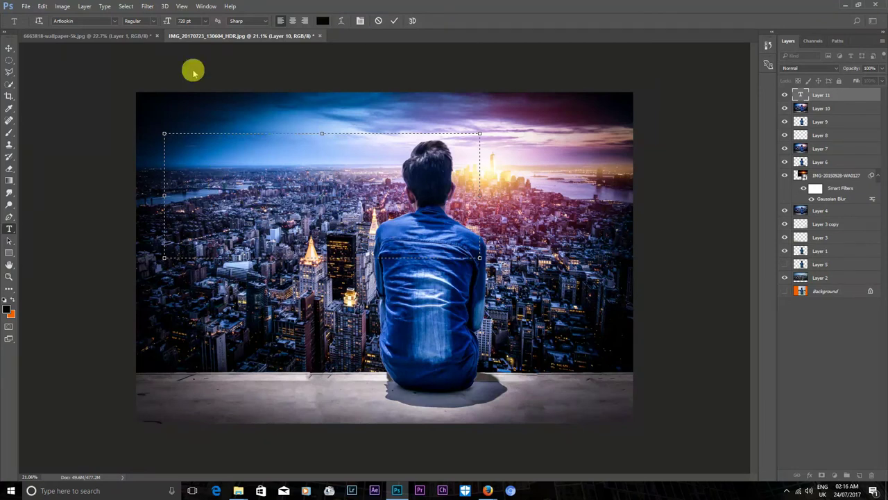
left_click(182, 21)
type("620")
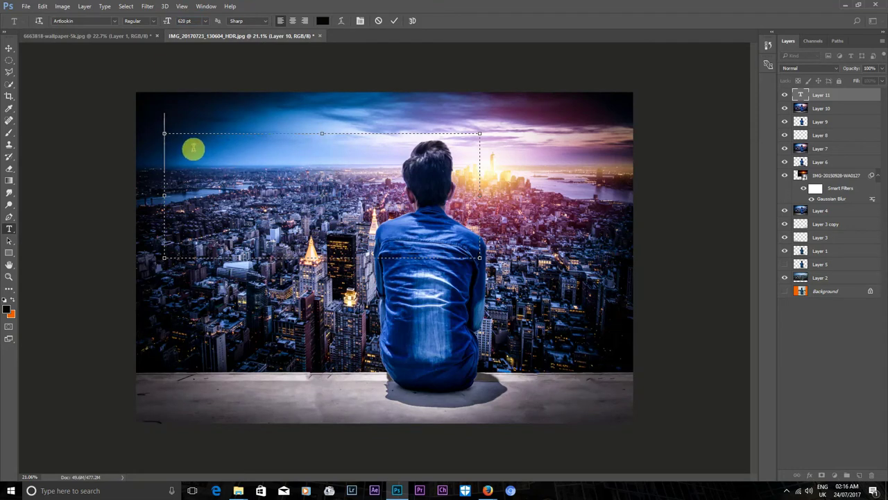
type("HERE")
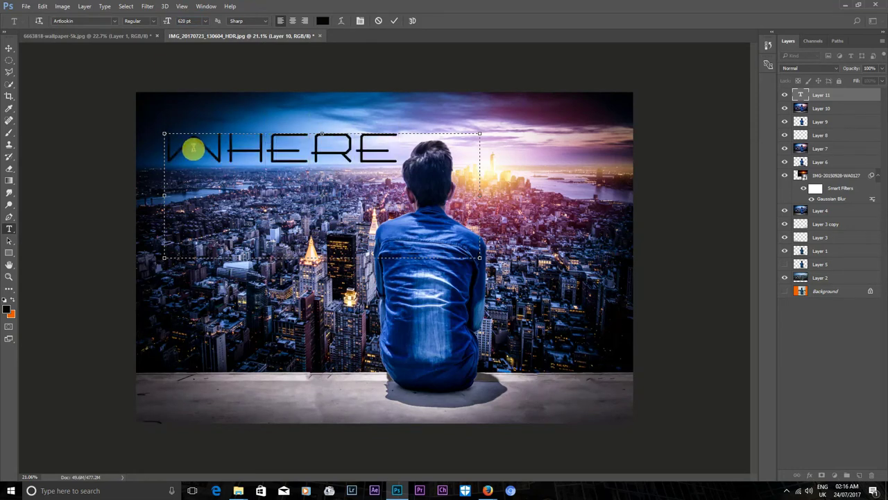
type("ARE Y")
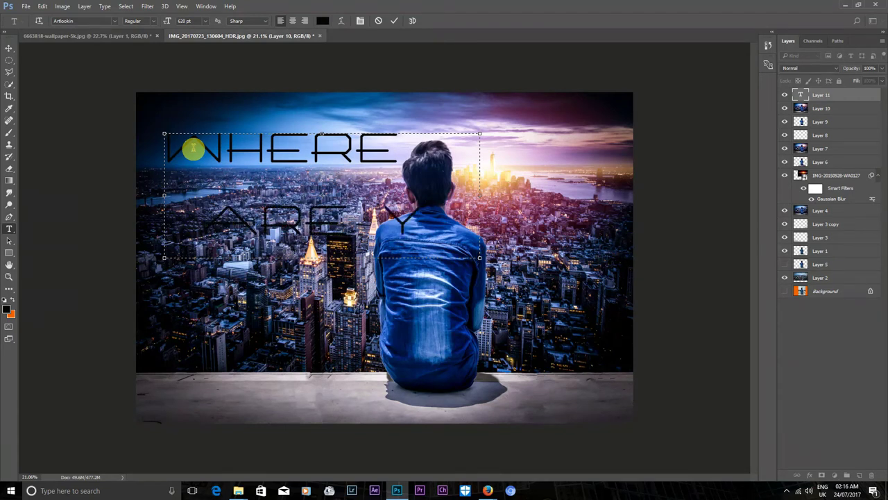
key("BackSpace")
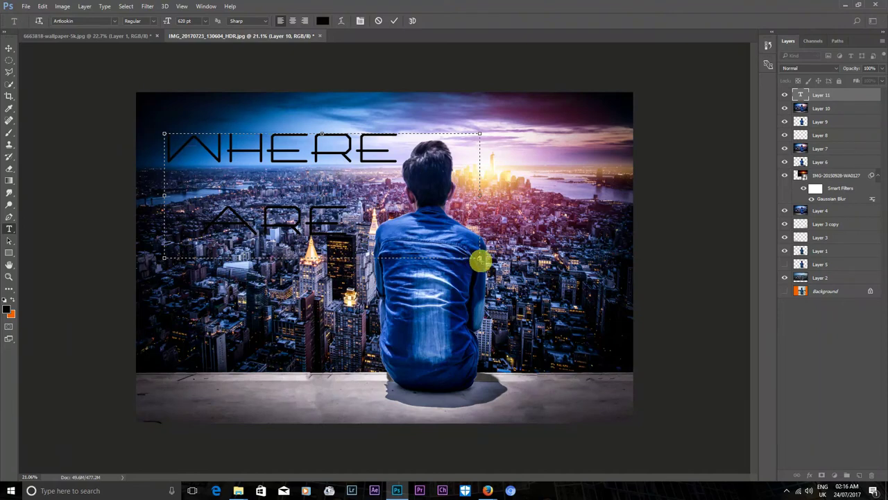
left_click(483, 264)
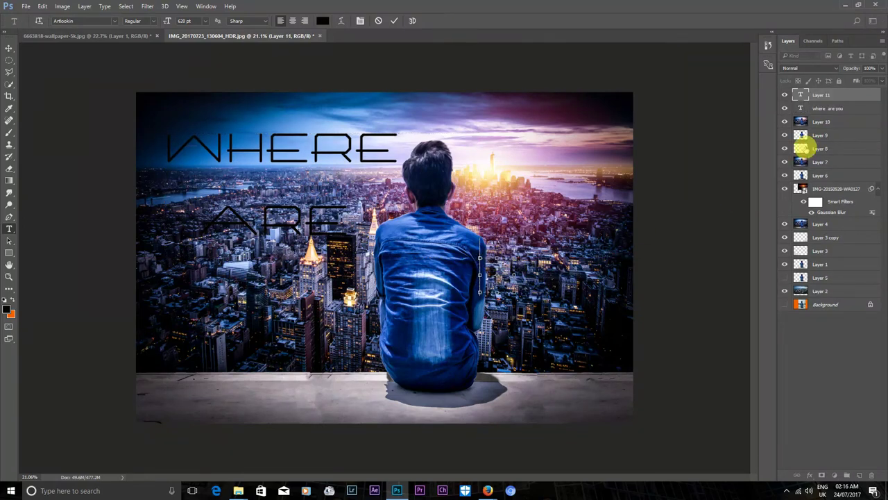
Delete the empty leftover Layer 11
left_click(868, 95)
left_click(871, 475)
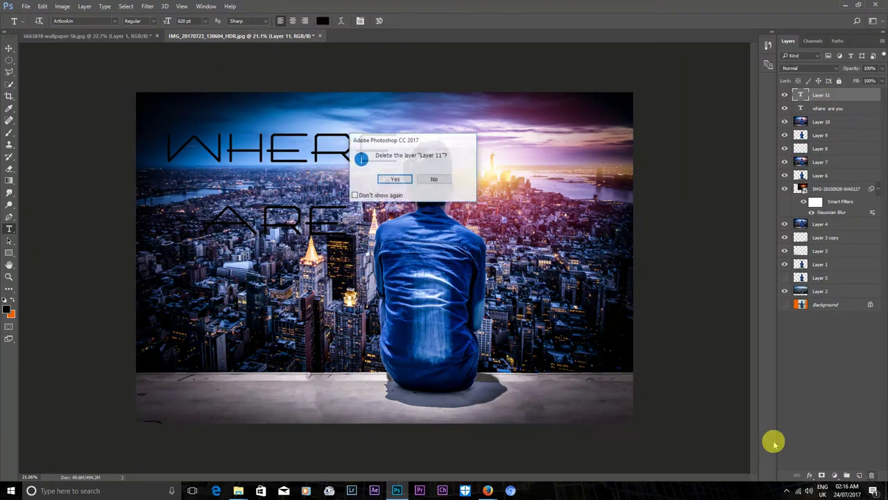
left_click(397, 179)
Widen the text box until YOU shows, then select all the title text
left_click(338, 211)
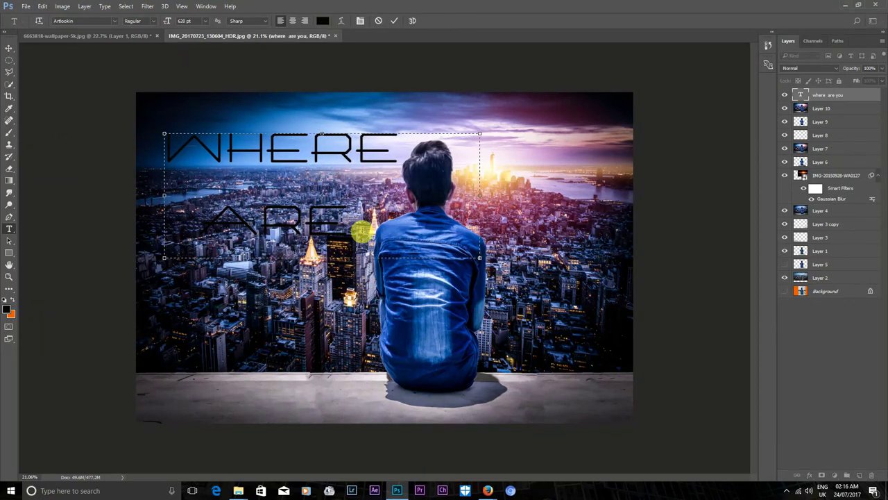
left_click_drag(480, 258, 632, 381)
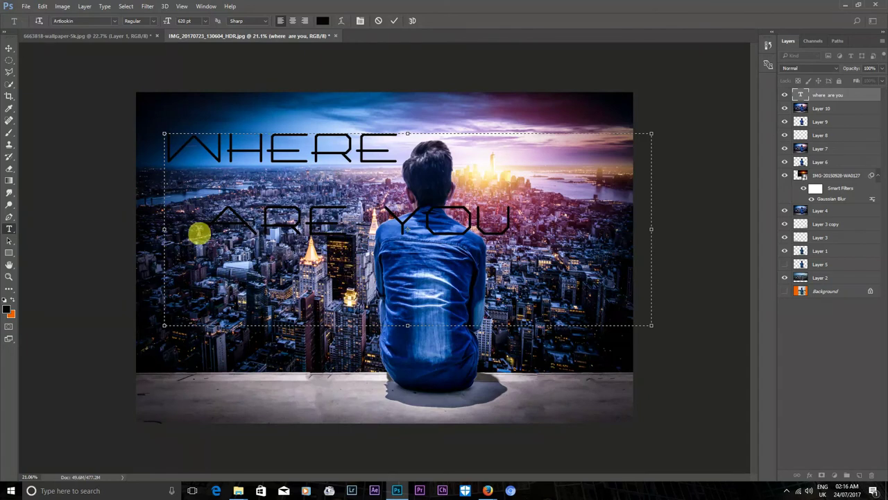
left_click(184, 176)
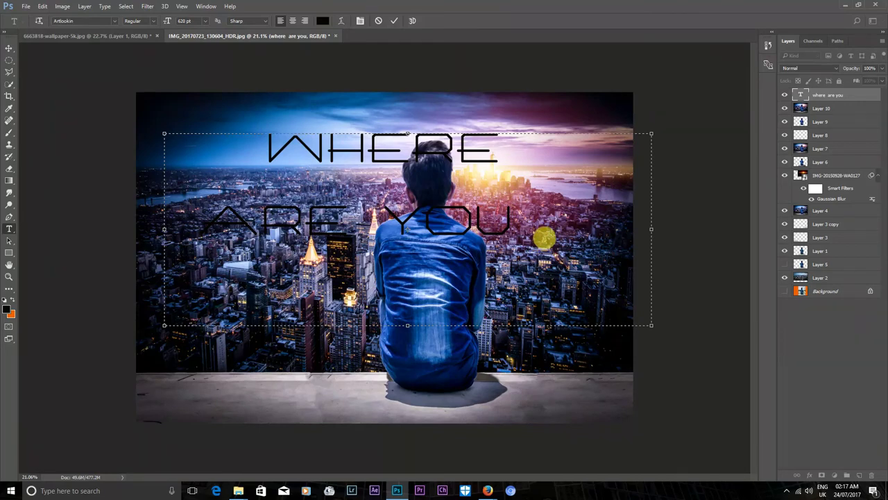
left_click_drag(545, 227, 232, 183)
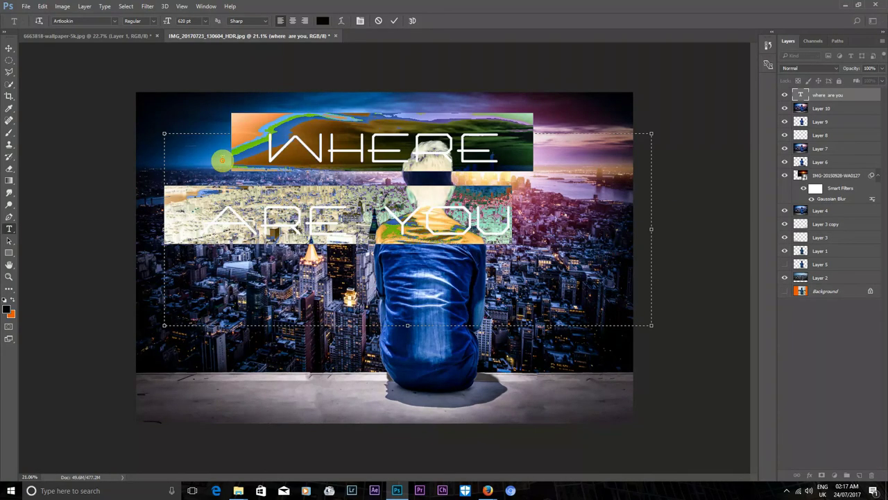
Change the title text colour to white
left_click(15, 300)
left_click(494, 152)
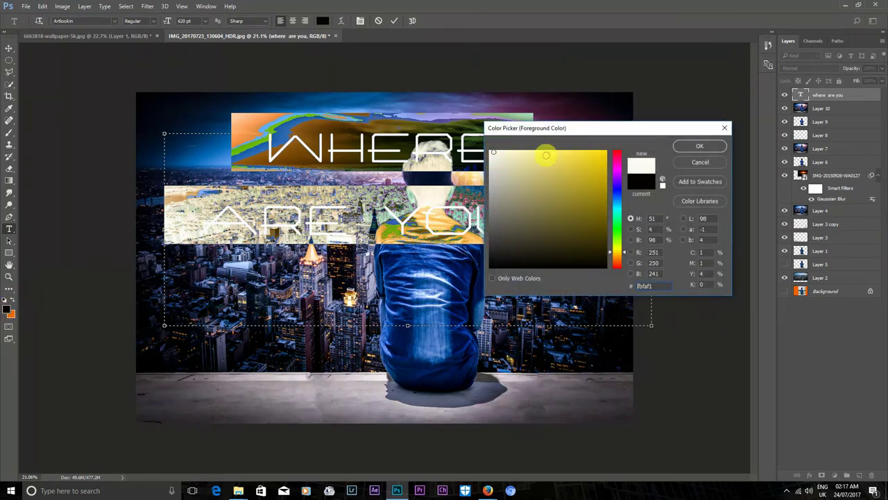
left_click(682, 148)
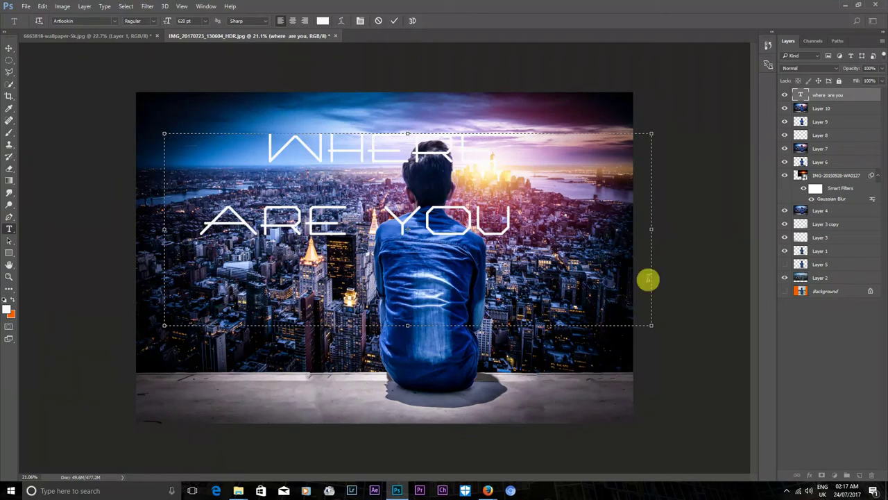
Shrink the title to about 451 pt and position it in the upper-left sky
mouse_move(651, 133)
left_mouse_down()
mouse_move(412, 199)
mouse_move(454, 204)
mouse_move(462, 193)
mouse_move(461, 201)
left_mouse_up()
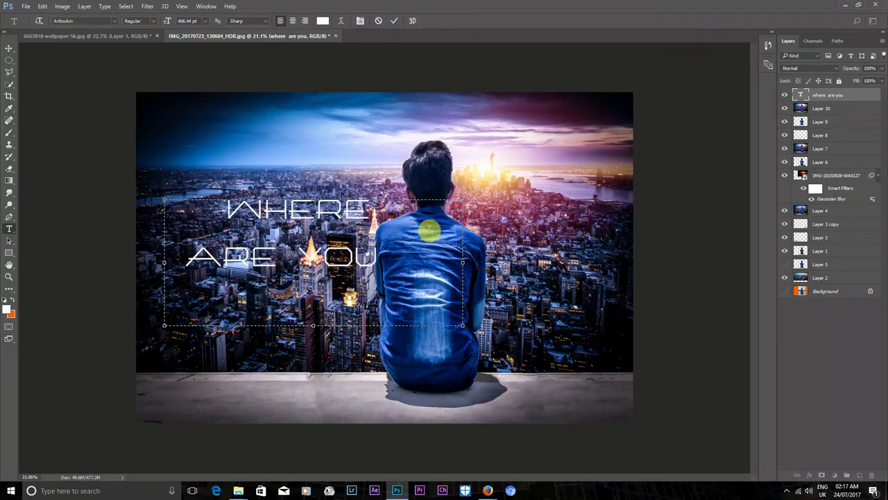
left_click_drag(412, 240, 387, 179)
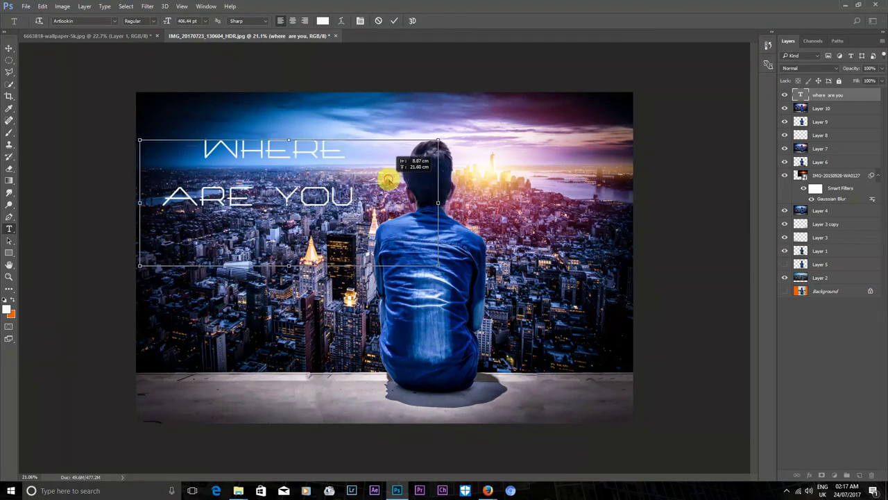
left_click_drag(440, 142, 462, 125)
left_click_drag(429, 171, 430, 177)
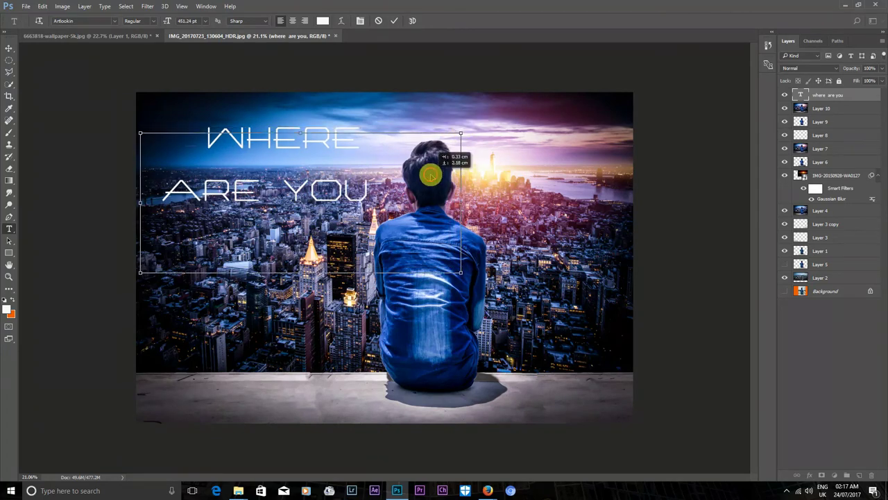
key("Return")
Turn on Stroke, Outer Glow and Color Overlay effects in the title's Layer Style
double_click(866, 95)
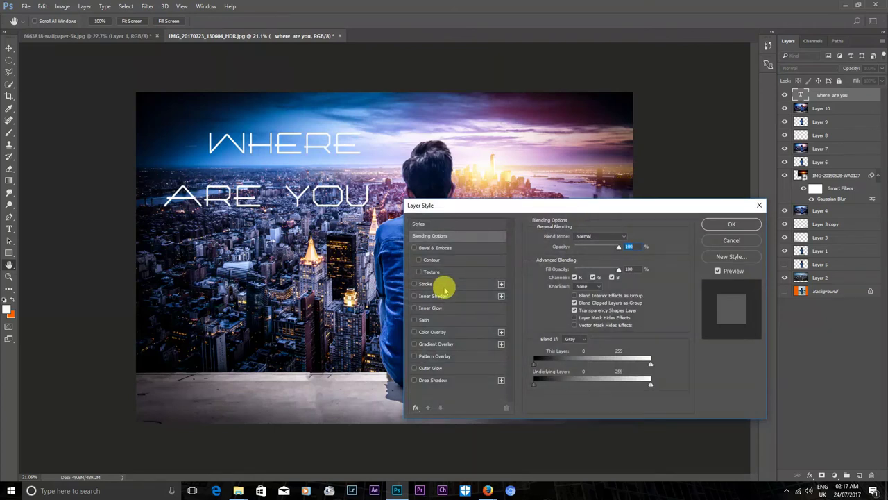
left_click(415, 284)
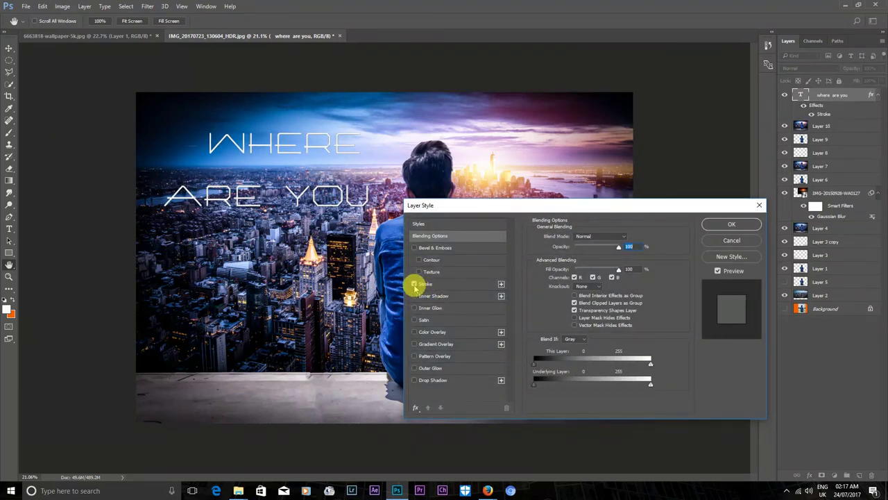
left_click(415, 380)
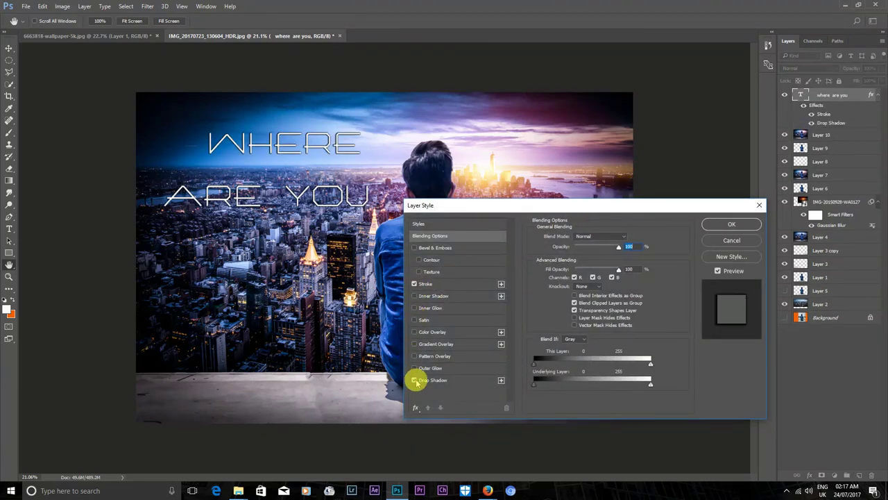
left_click(415, 369)
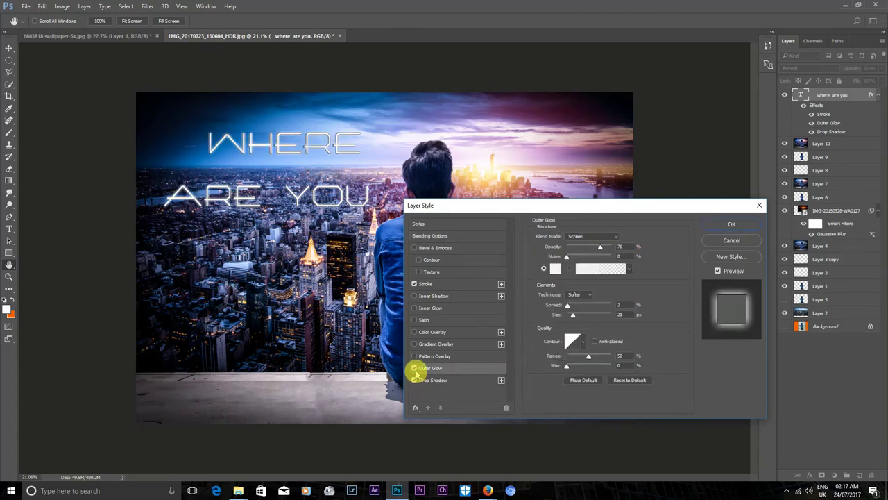
left_click(415, 320)
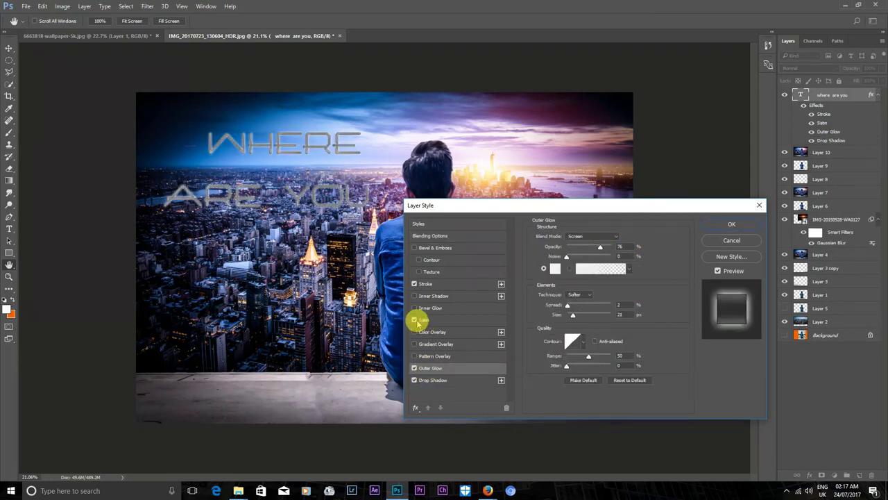
left_click(414, 332)
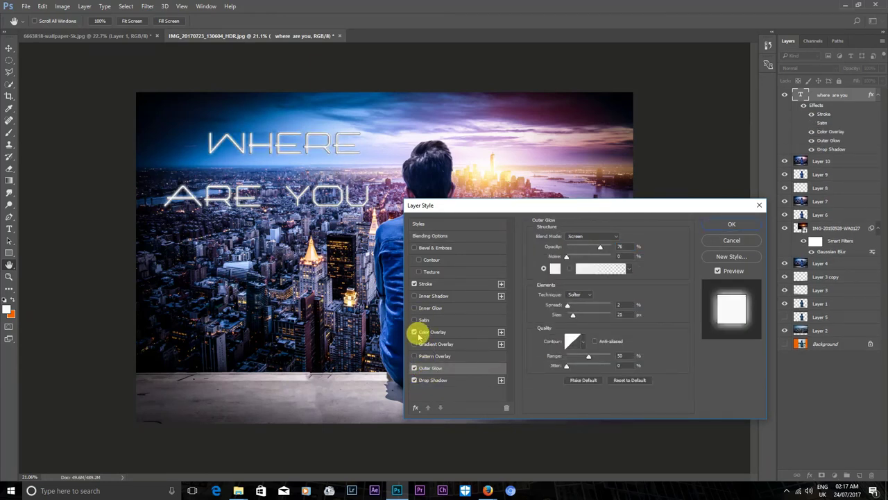
left_click(414, 332)
left_click(414, 332)
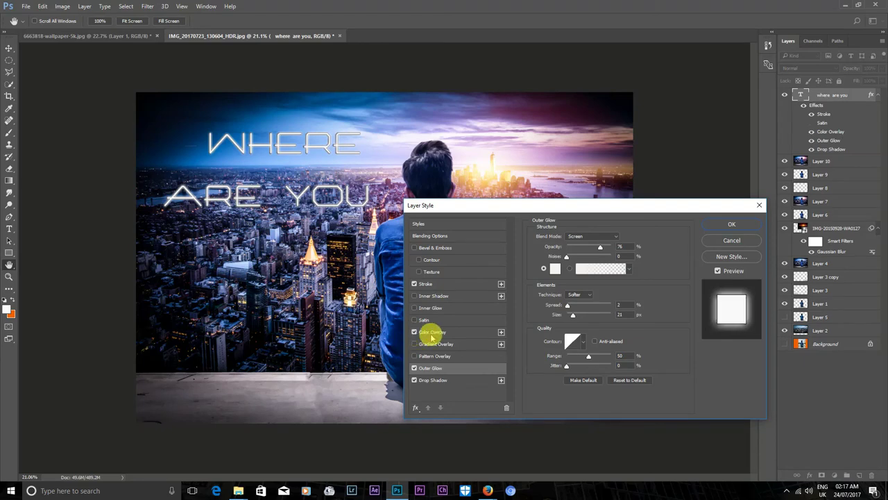
Set the Color Overlay to near-black and apply the layer effects
left_click(431, 333)
left_click(629, 237)
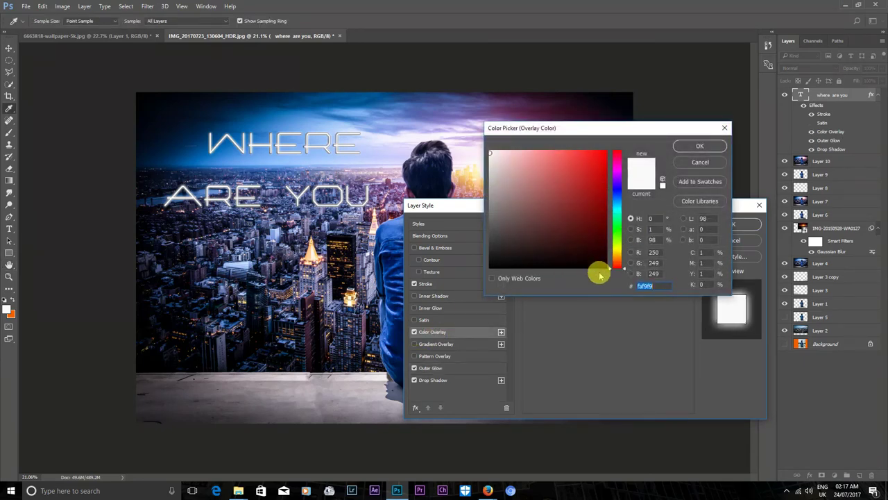
left_click(602, 266)
left_click(700, 145)
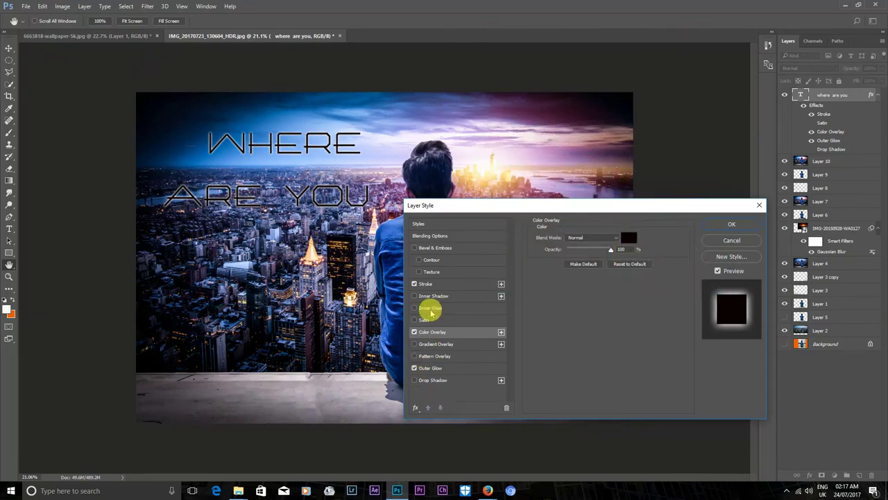
left_click(732, 224)
key("ctrl+t")
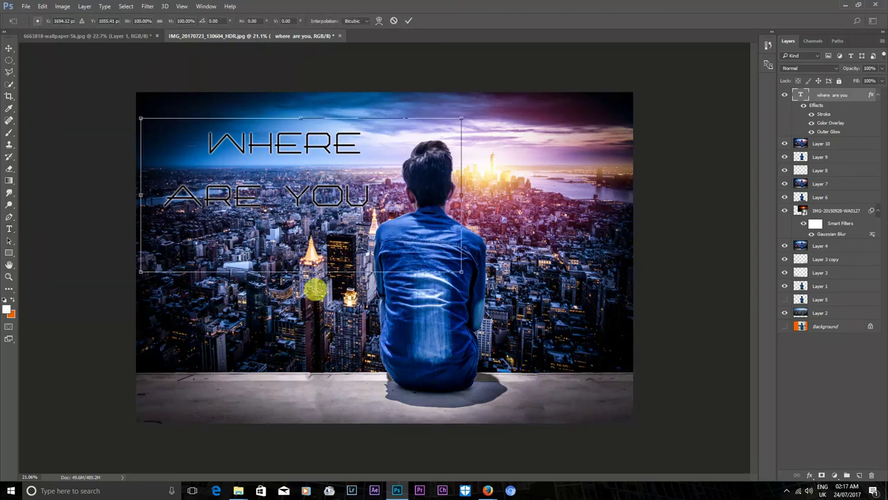
Nudge the WHERE ARE YOU title slightly up and left and commit the position
left_click_drag(349, 252, 345, 253)
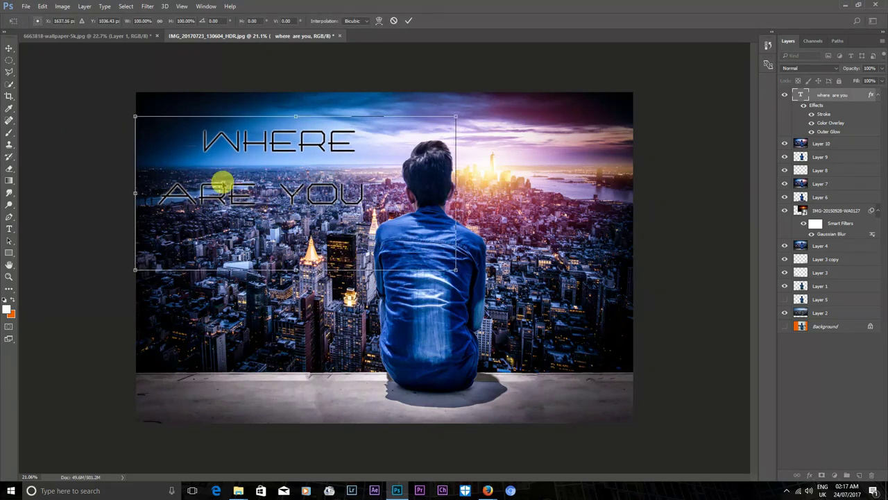
key("Return")
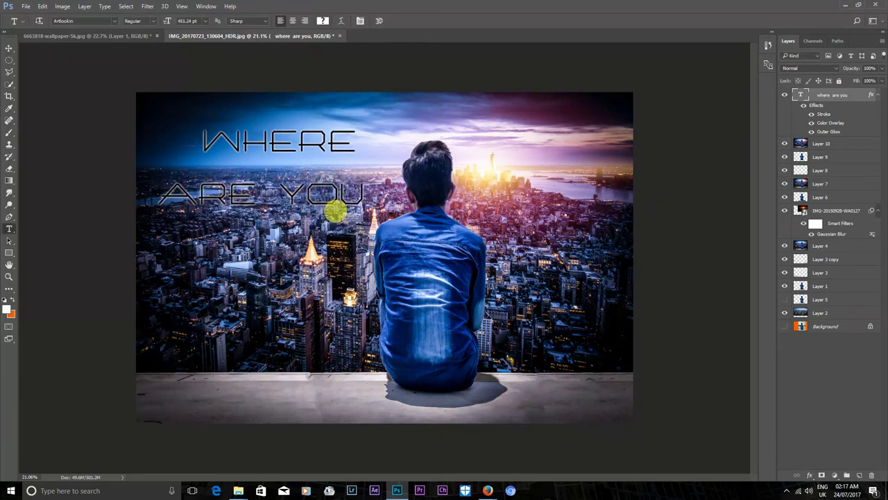
scroll(356, 224, "down", 1)
scroll(356, 229, "up", 2)
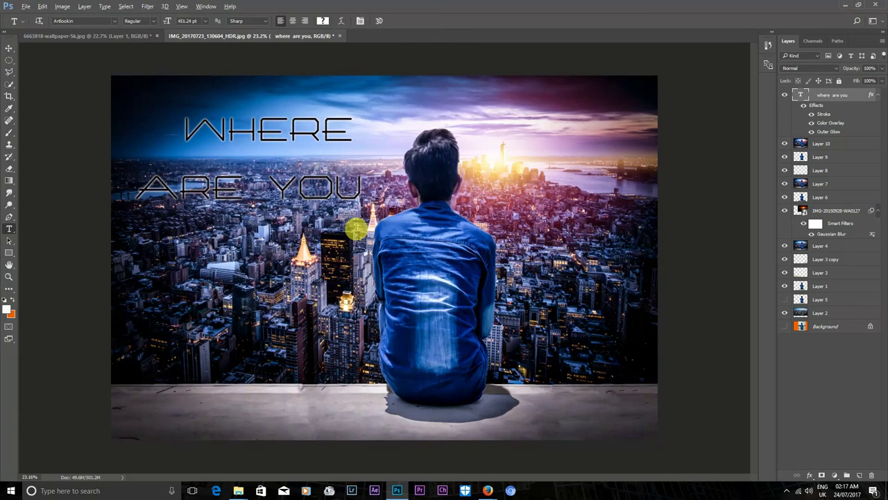
scroll(356, 227, "down", 1)
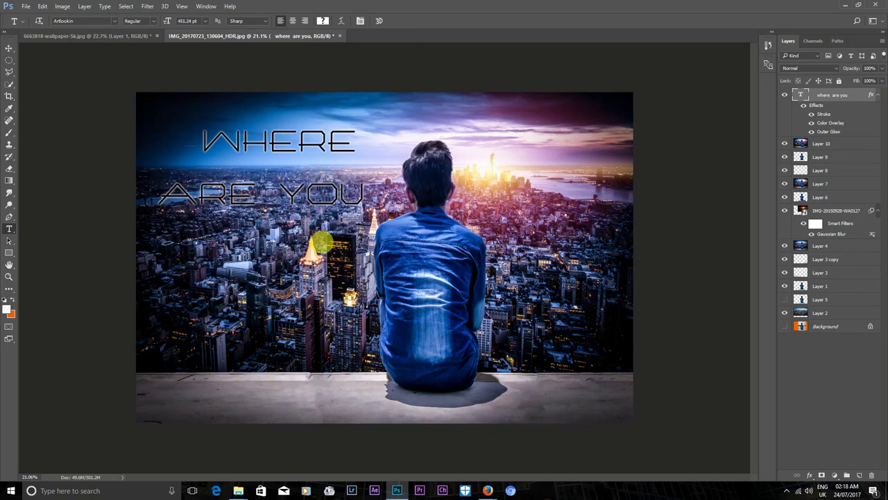
scroll(308, 305, "down", 1)
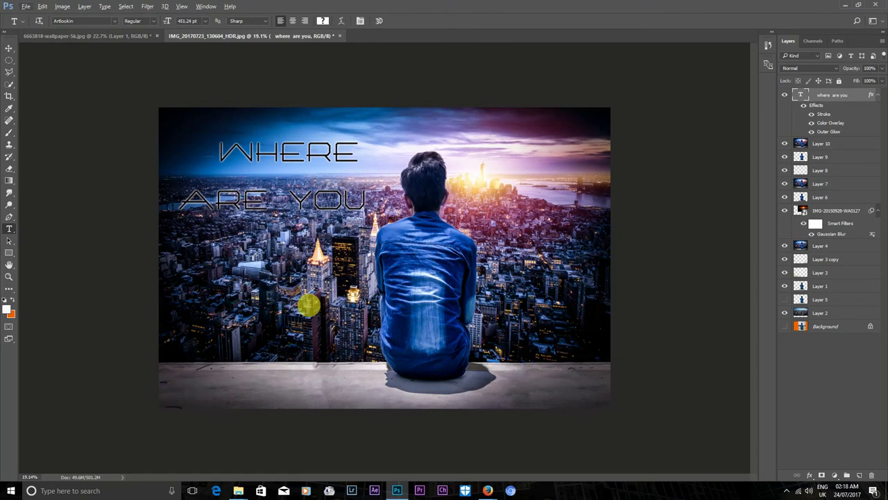